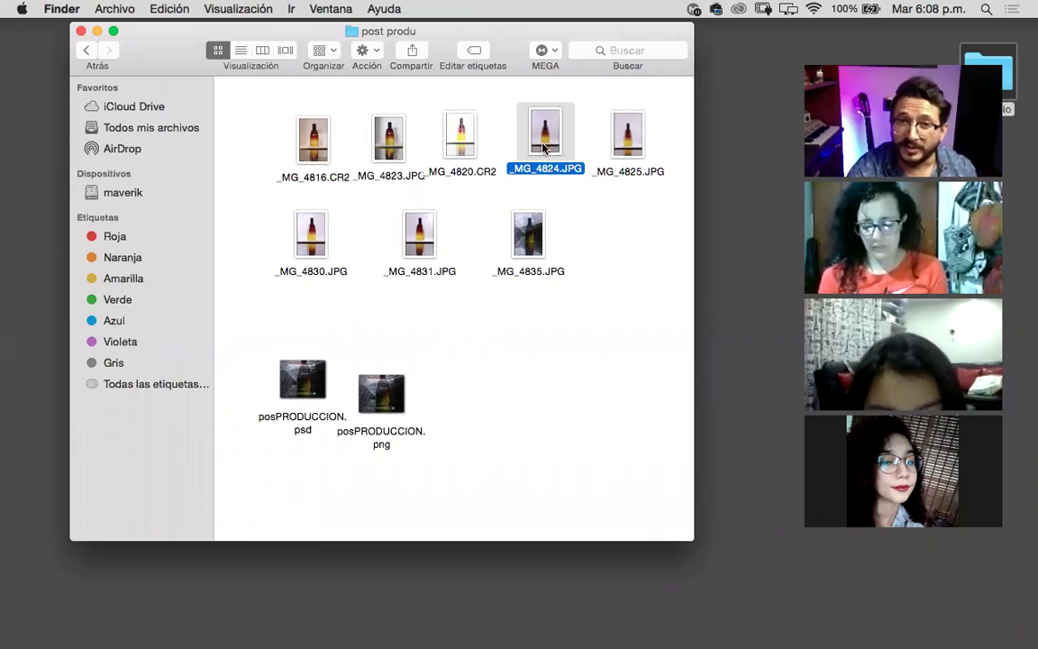
- Move the post produ folder window toward the middle of the desktop, clear of the video call thumbnails
left_click_drag(541, 153, 538, 153)
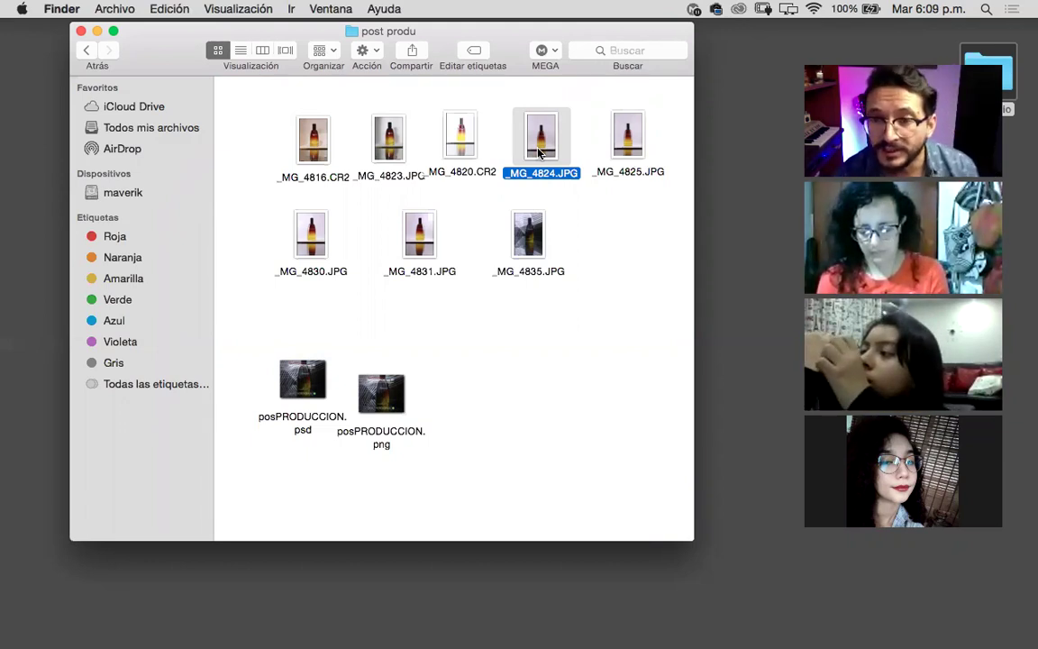
left_click(831, 61)
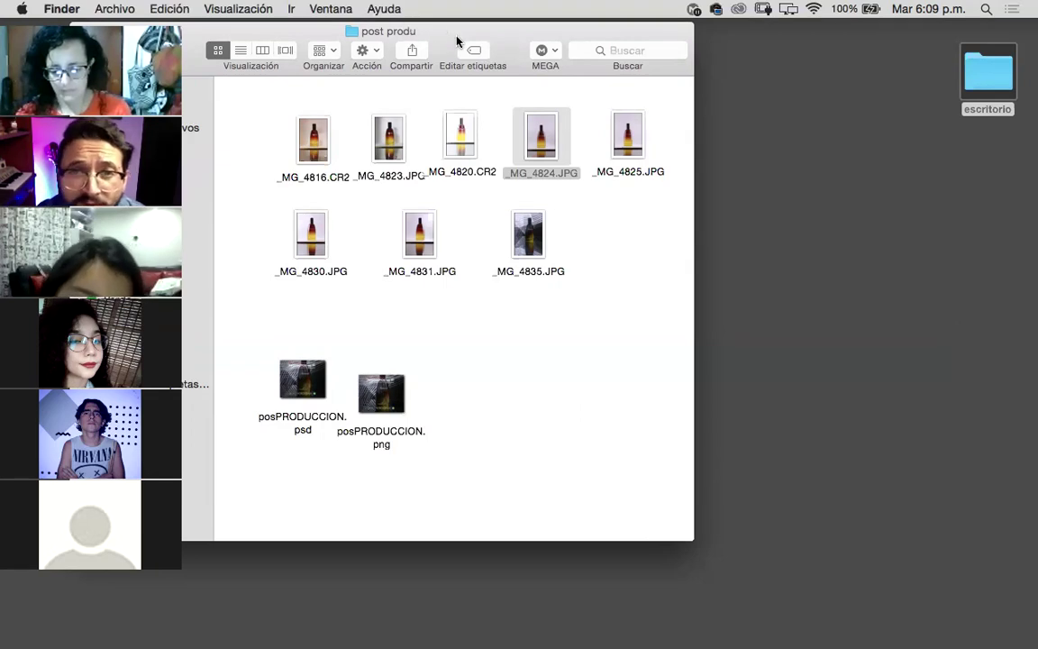
left_click_drag(440, 34, 579, 30)
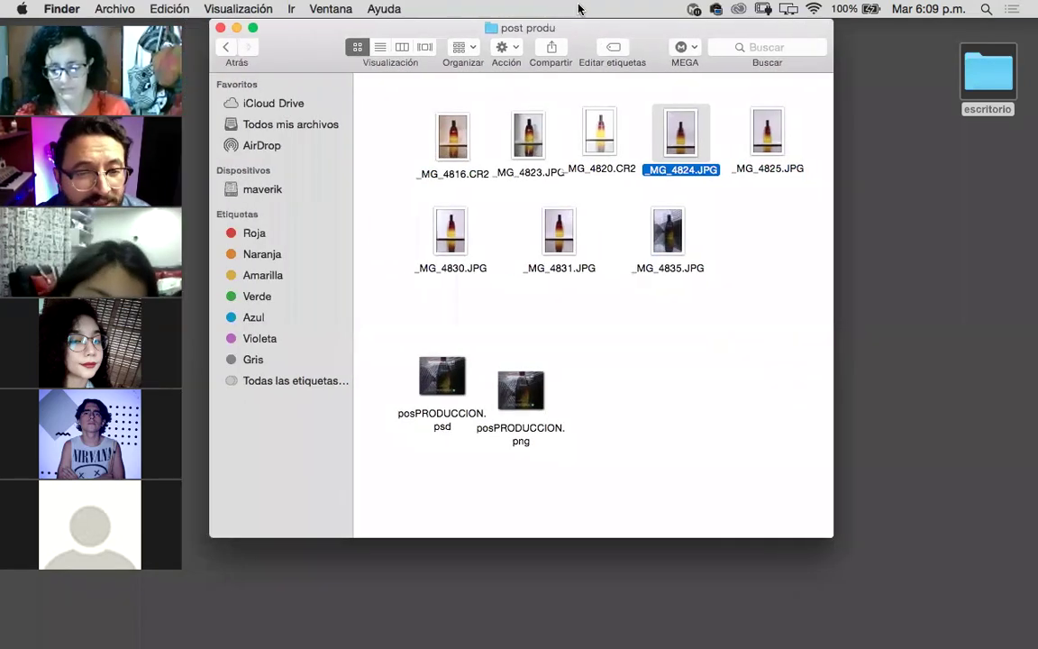
- Preview the photo _MG_4816.CR2 and inspect the bottle's Fahrenheit lettering, shoulders and cap up close
left_click(455, 149)
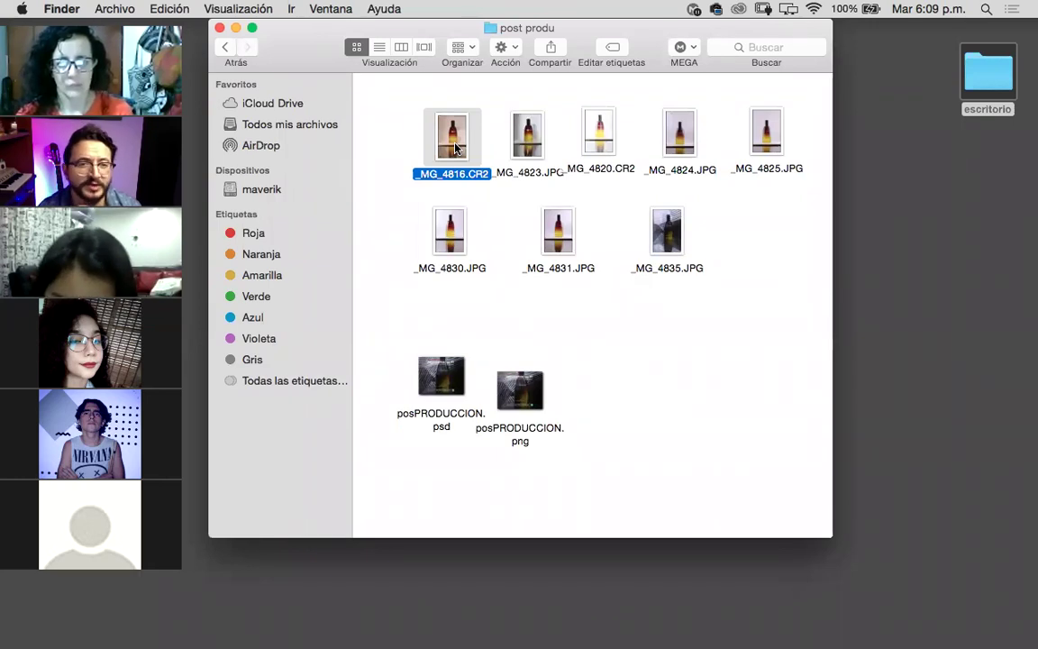
key("space")
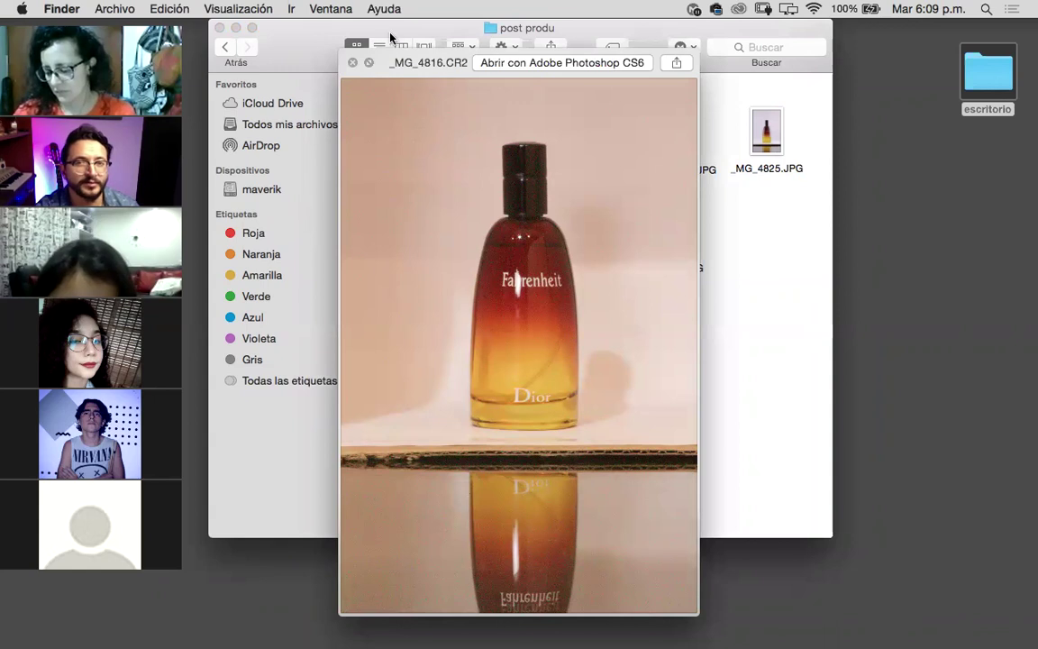
left_click_drag(428, 72, 431, 9)
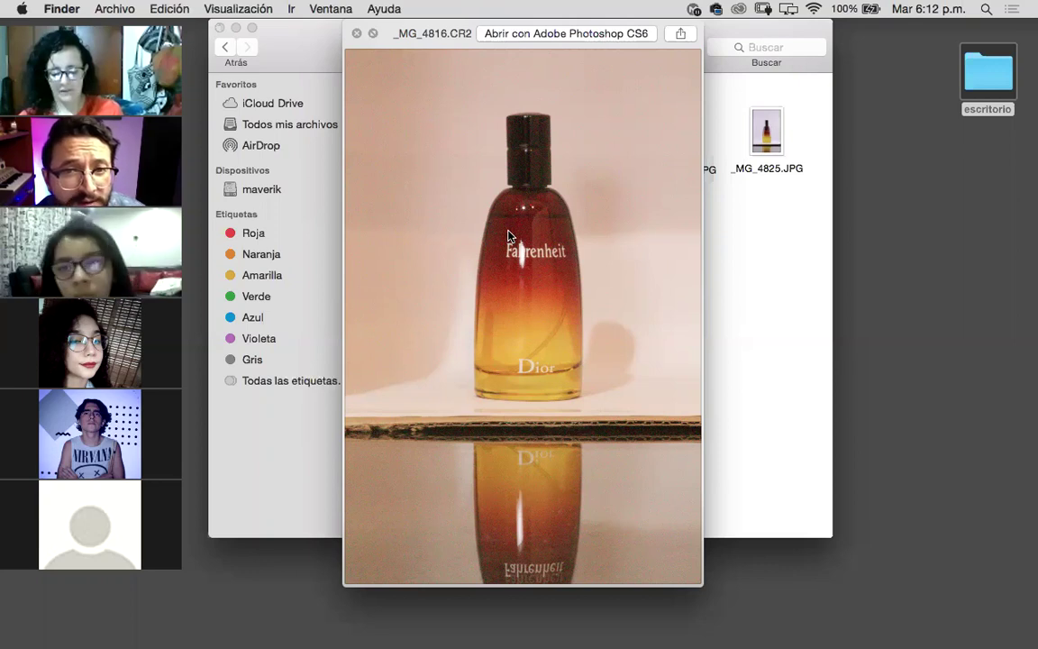
scroll(508, 236, "up", 3)
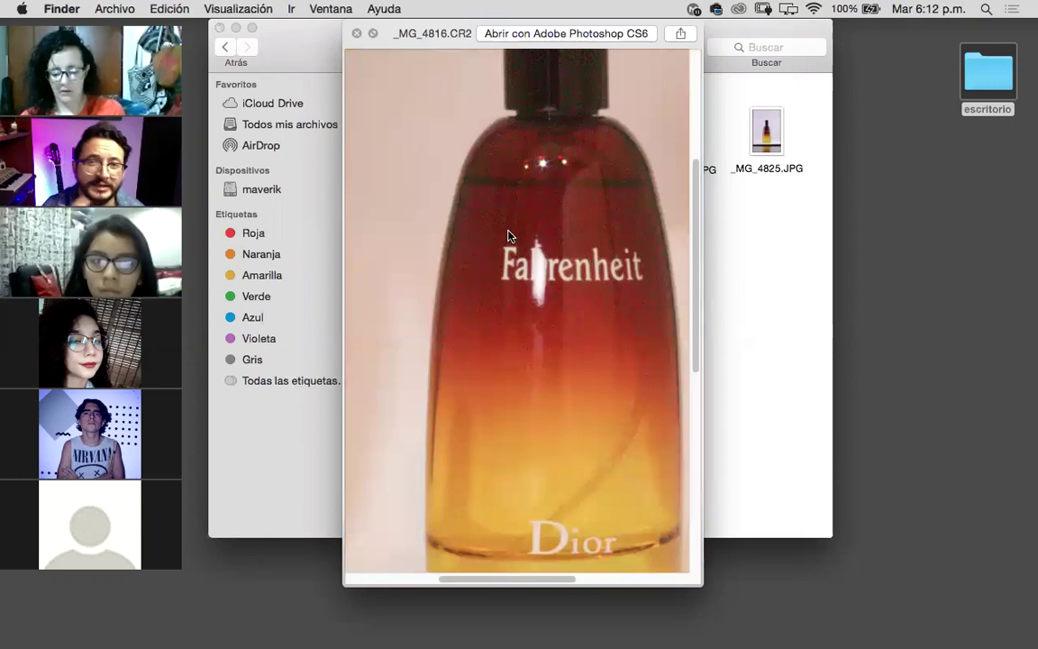
scroll(633, 117, "up", 3)
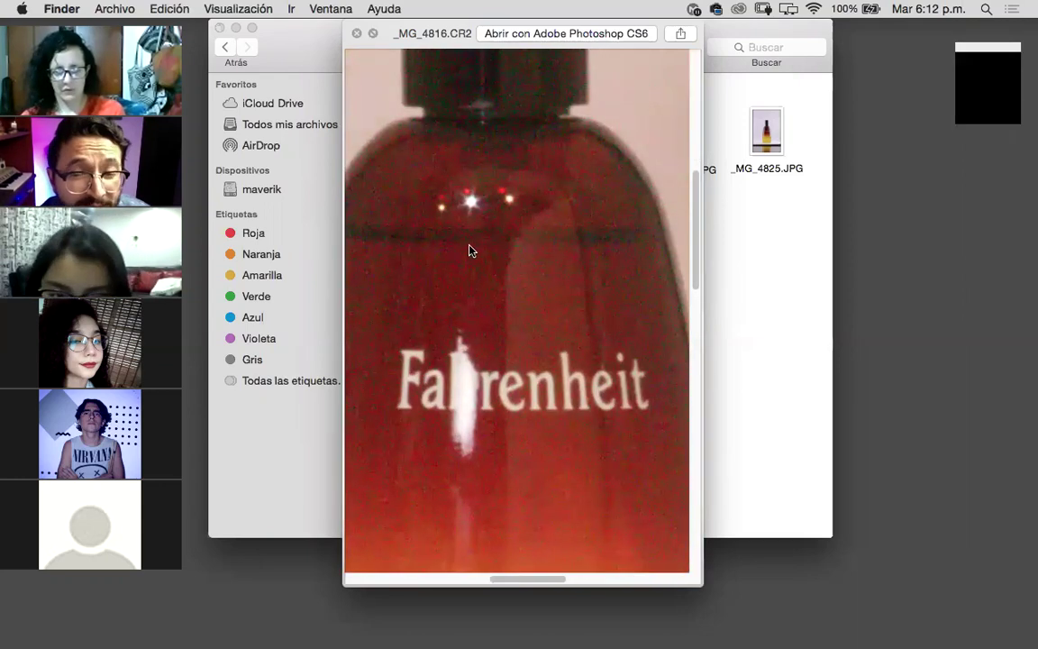
scroll(468, 251, "left", 5)
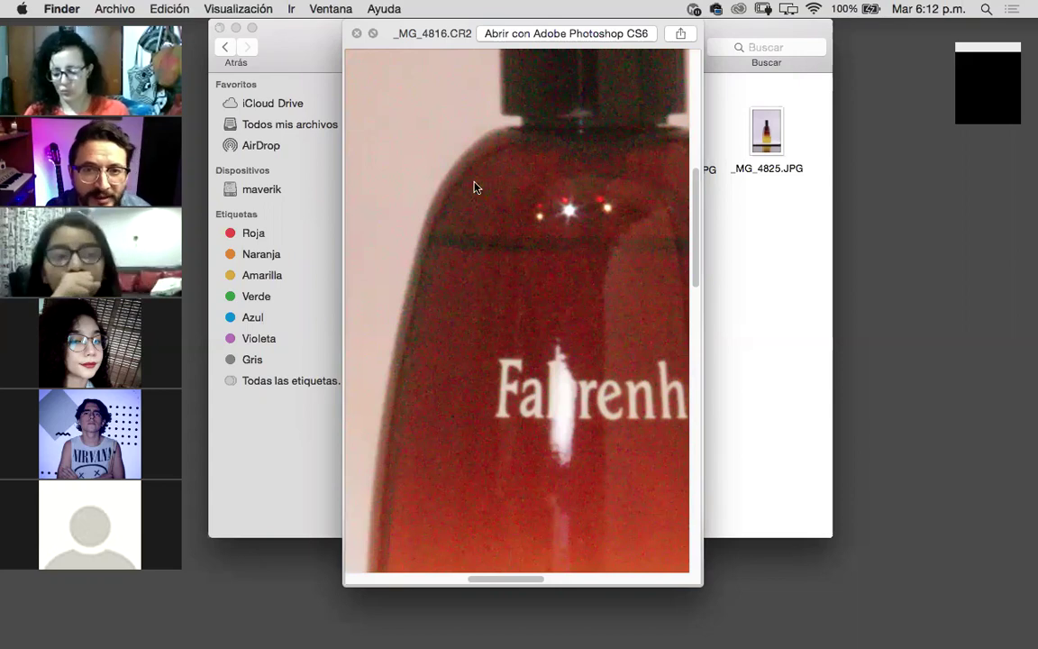
scroll(572, 165, "up", 5)
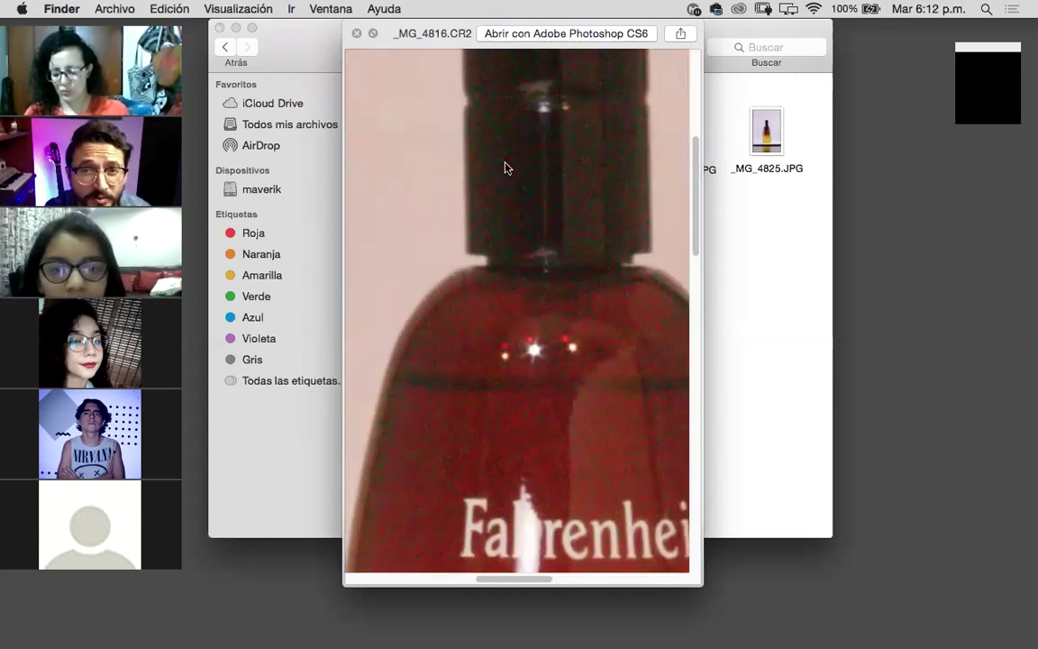
scroll(509, 211, "up", 2)
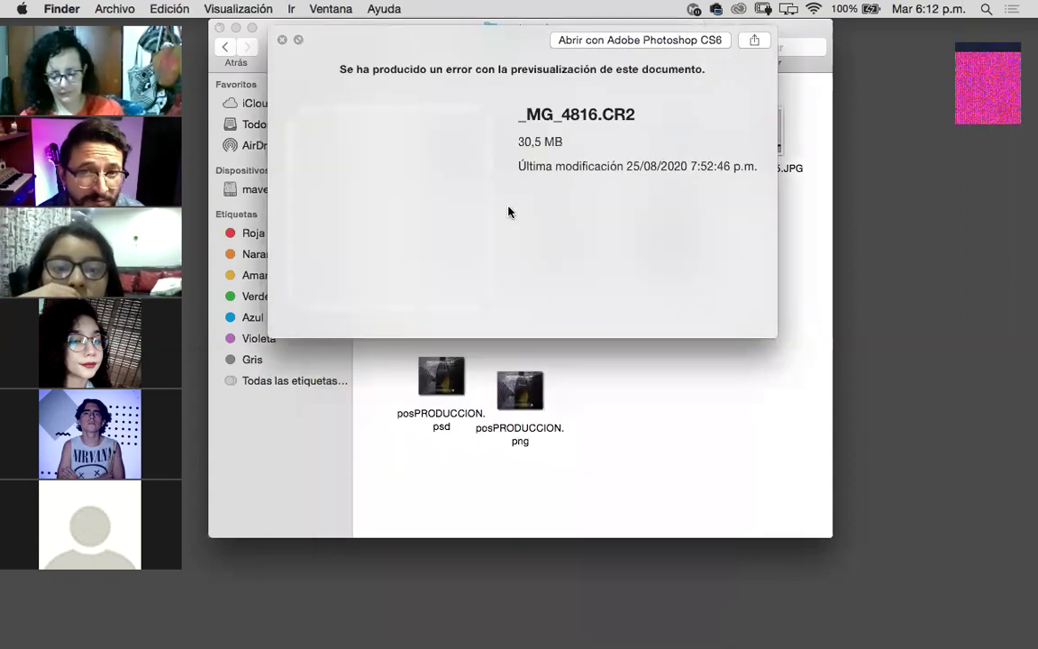
key("space")
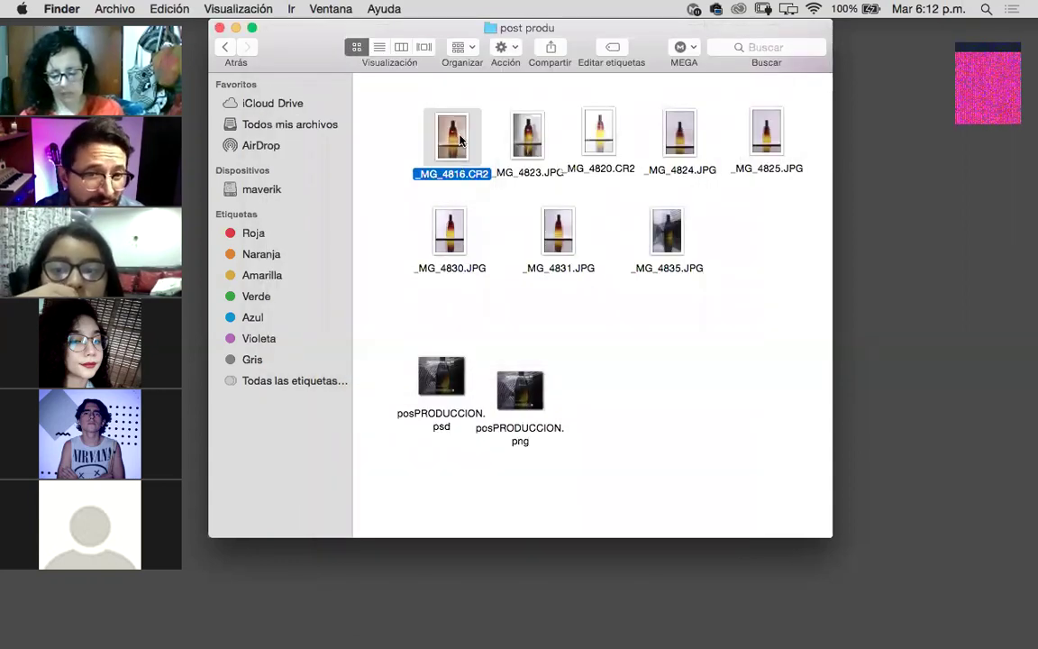
- Reopen the preview of _MG_4816.CR2 and examine the bottle from the cap down to the Dior lettering
key("space")
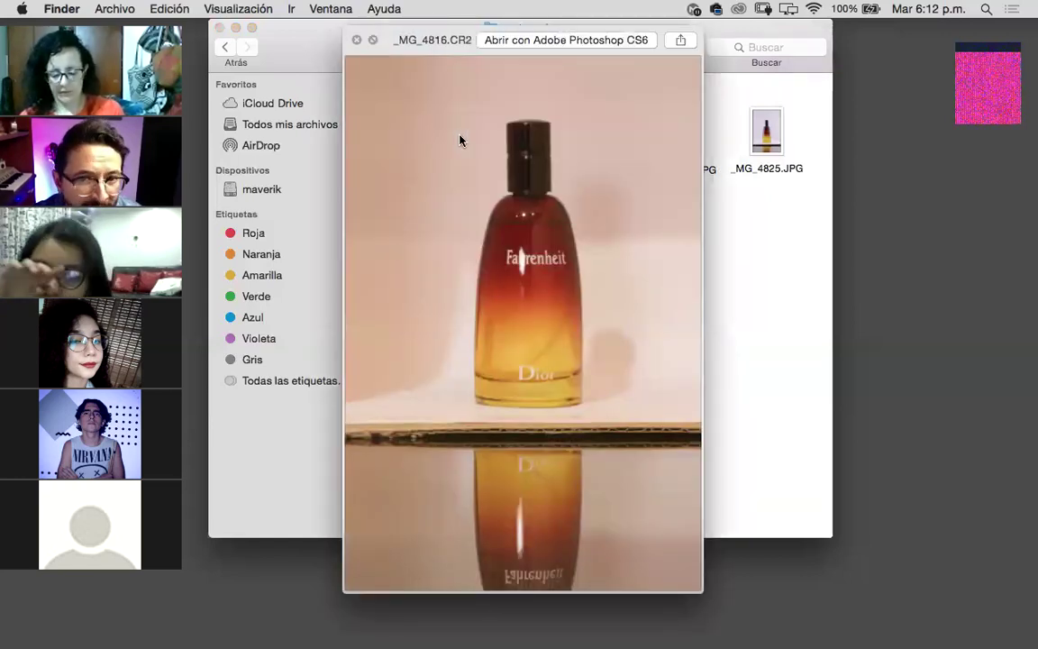
scroll(460, 140, "up", 3)
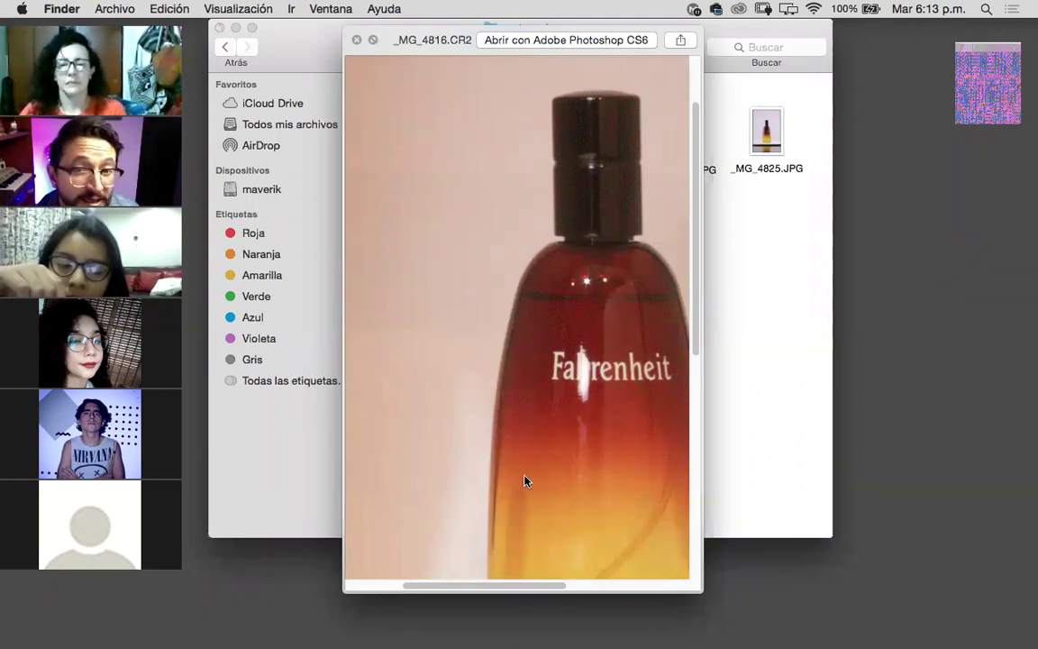
scroll(527, 482, "right", 3)
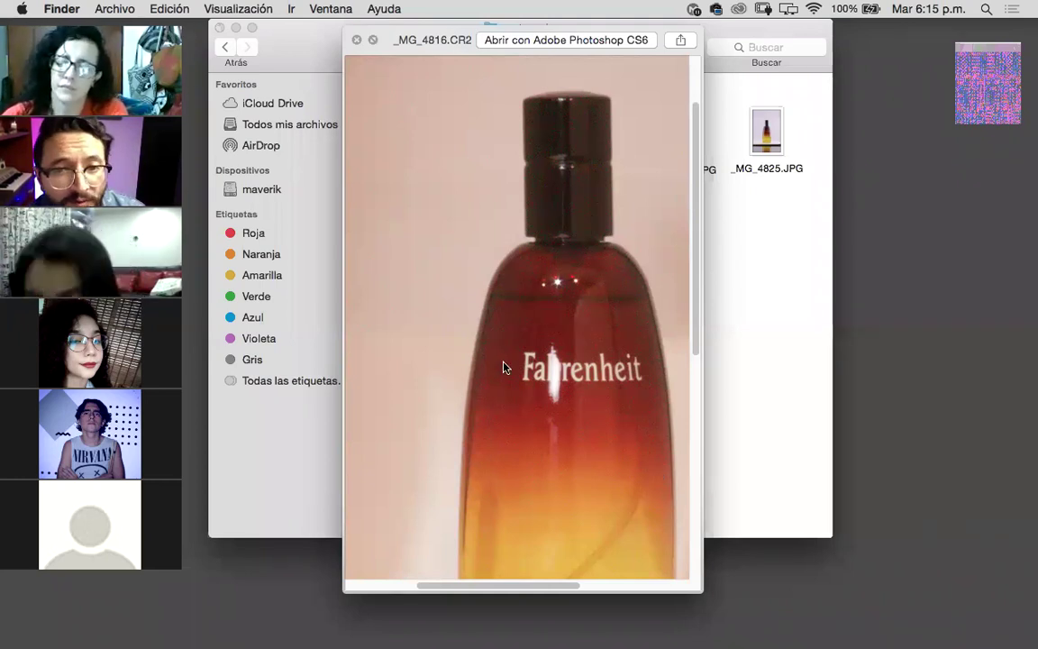
scroll(502, 368, "down", 3)
scroll(501, 369, "right", 2)
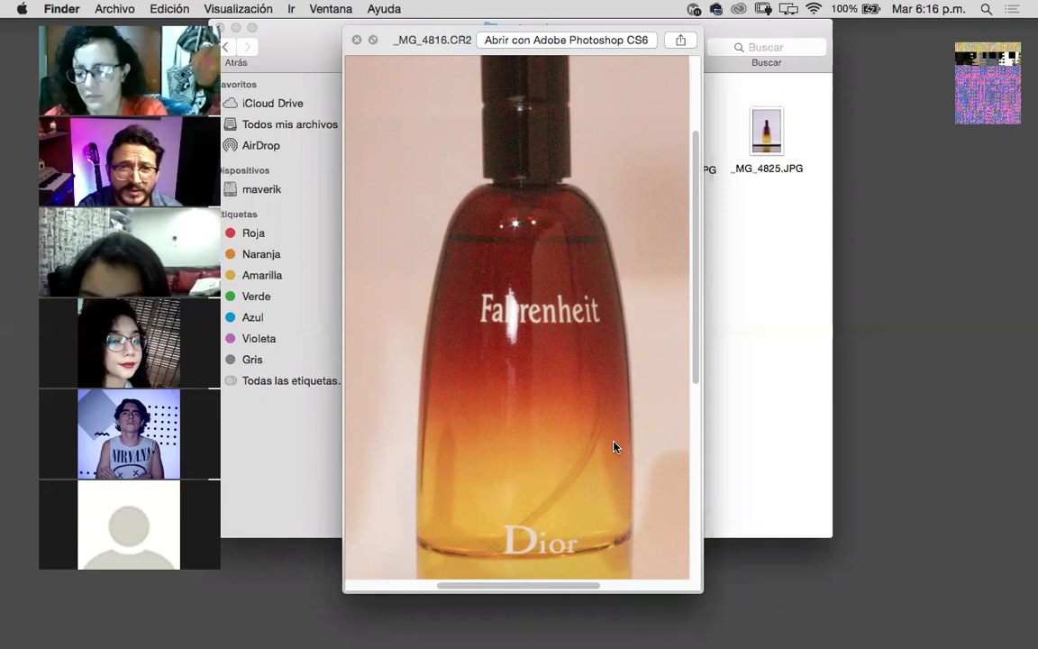
left_click(357, 41)
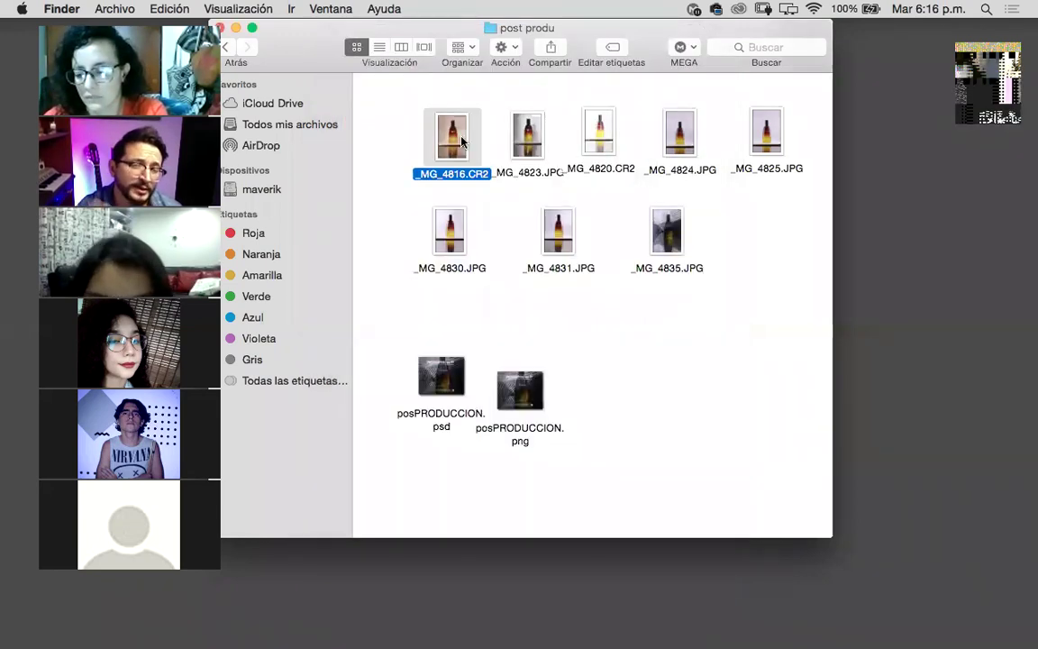
key("space")
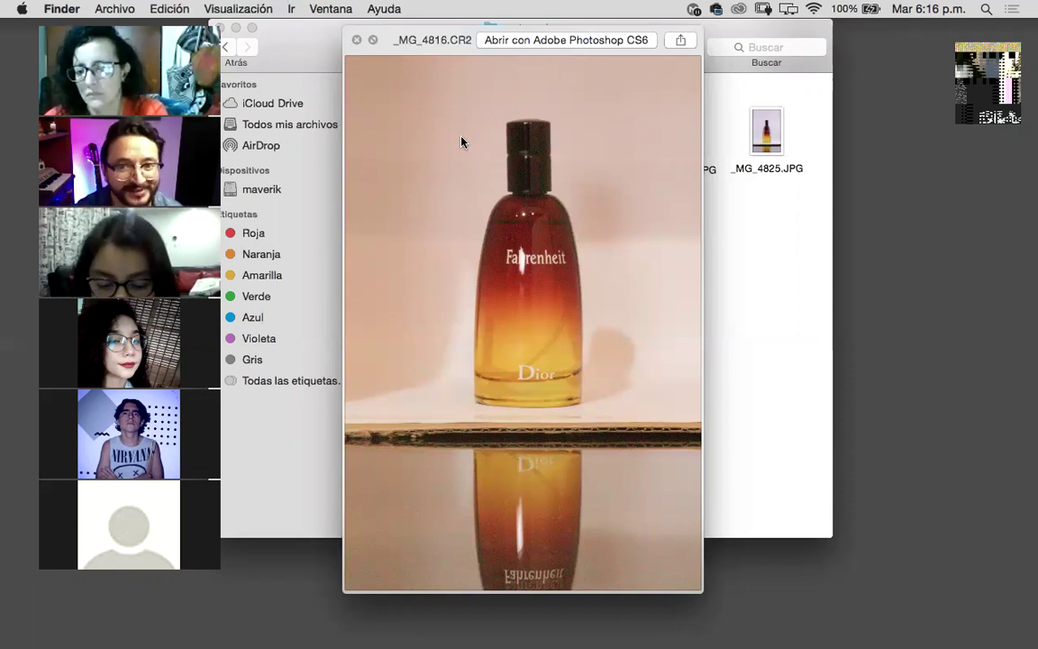
key("space")
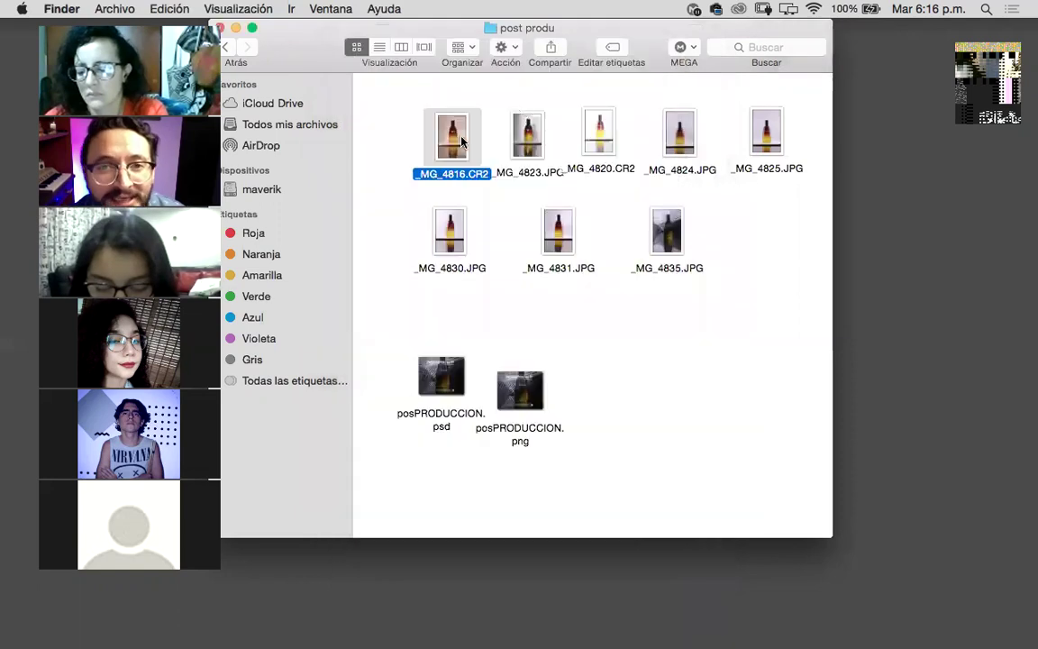
- Preview the photo _MG_4823.JPG and examine the backdrop, the bottle and its base up close
left_click(520, 142)
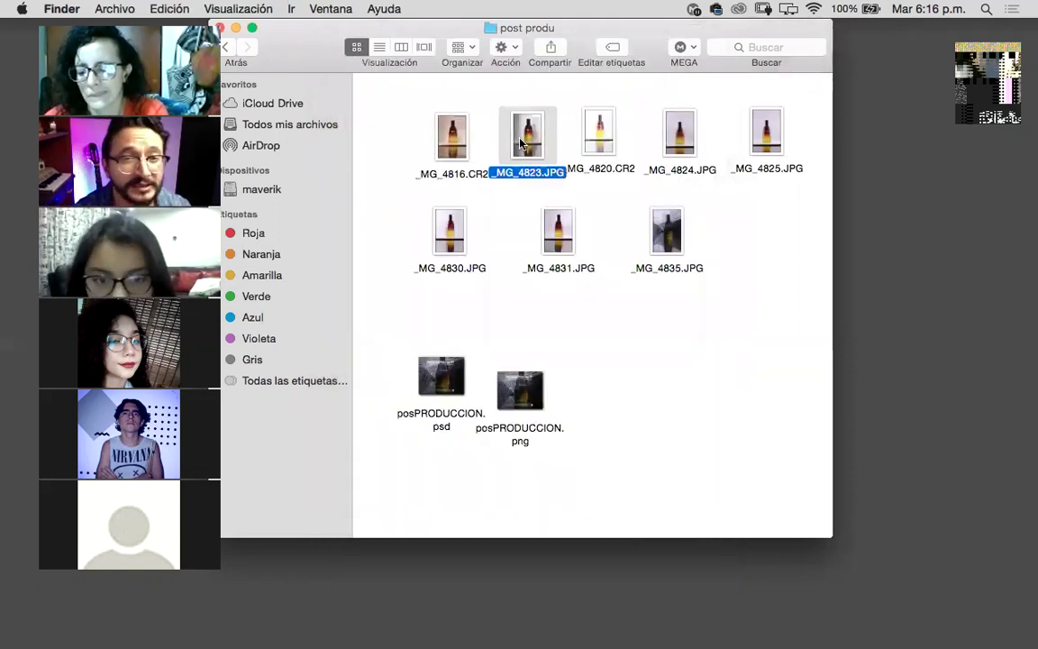
key("space")
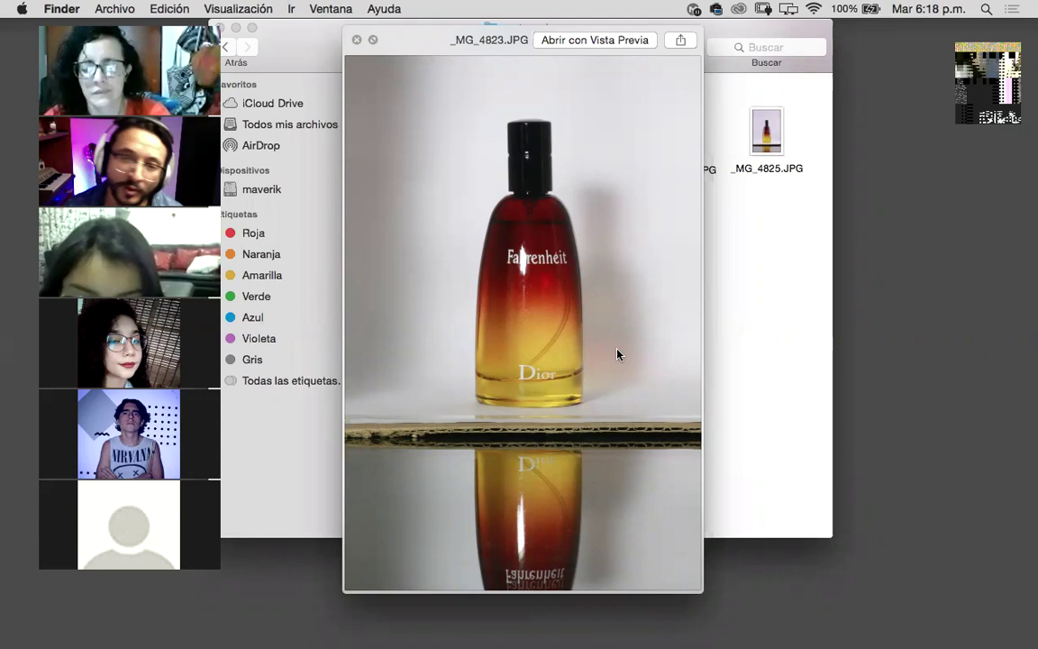
key("space")
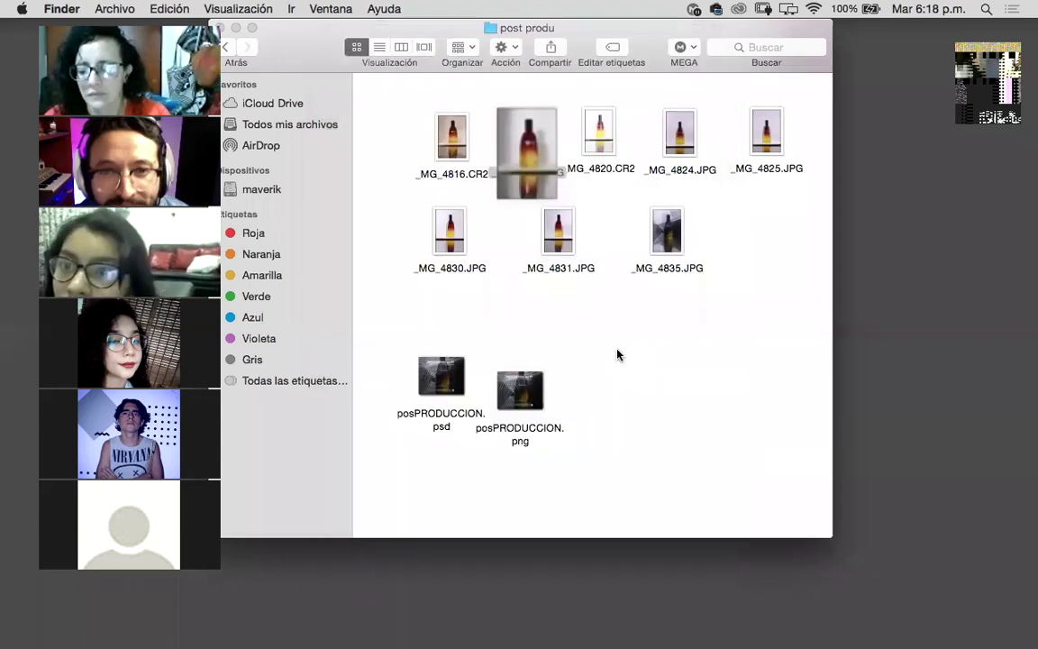
key("space")
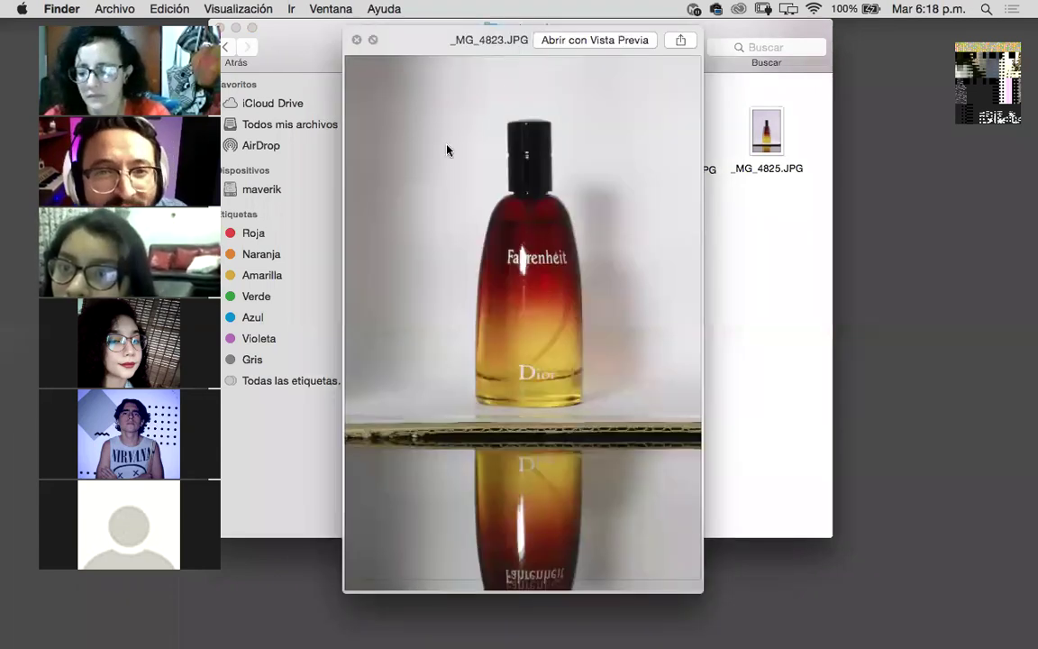
scroll(447, 150, "up", 5)
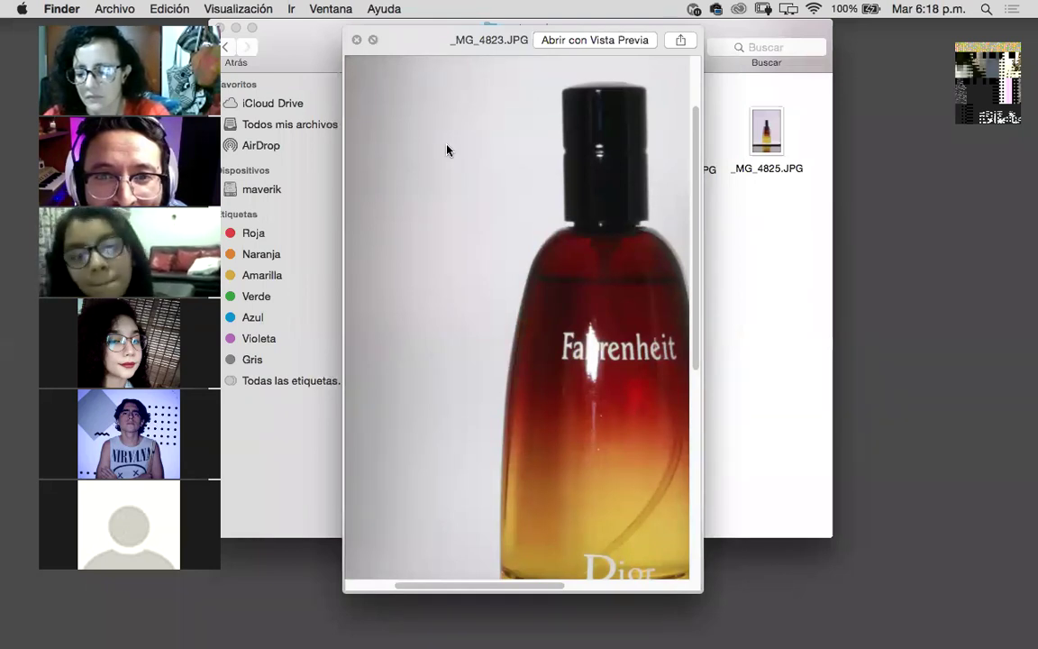
scroll(446, 153, "up", 3)
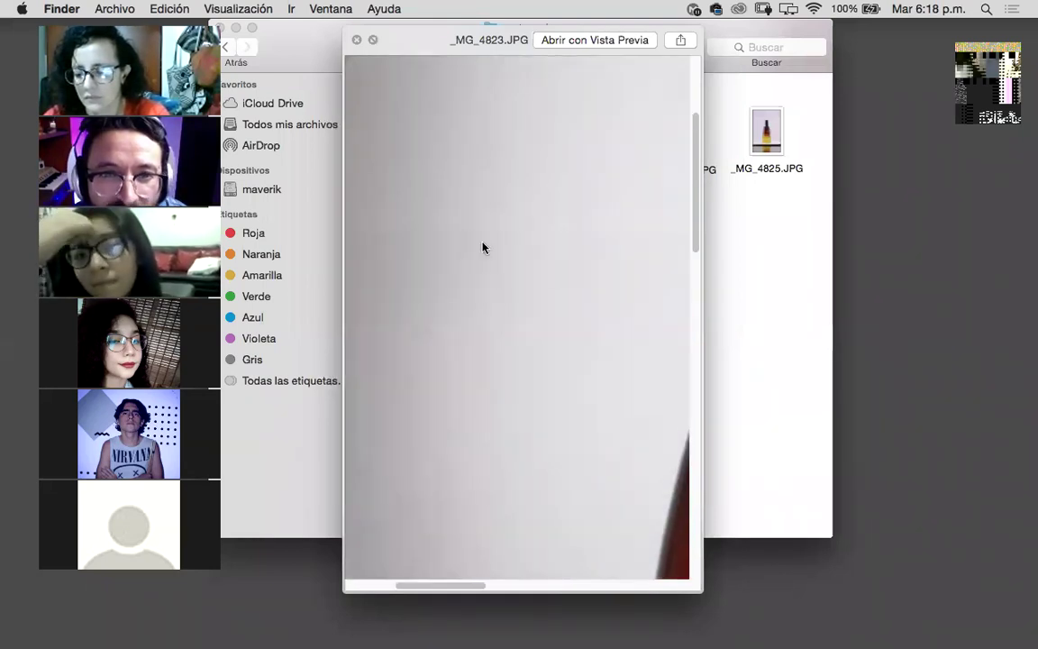
scroll(519, 229, "down", 5)
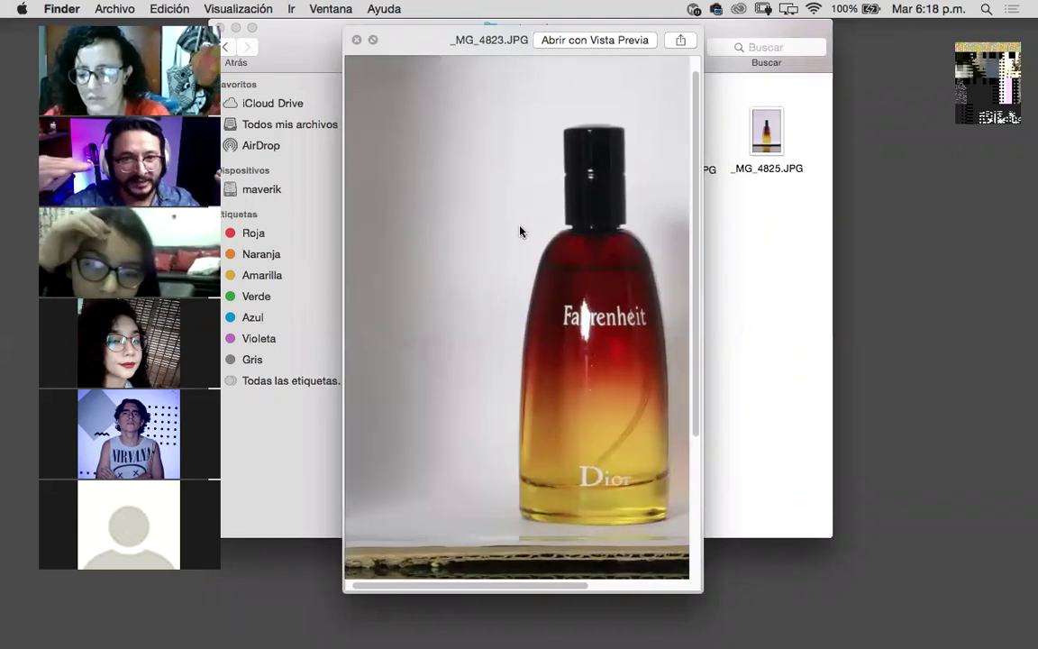
scroll(491, 208, "up", 2)
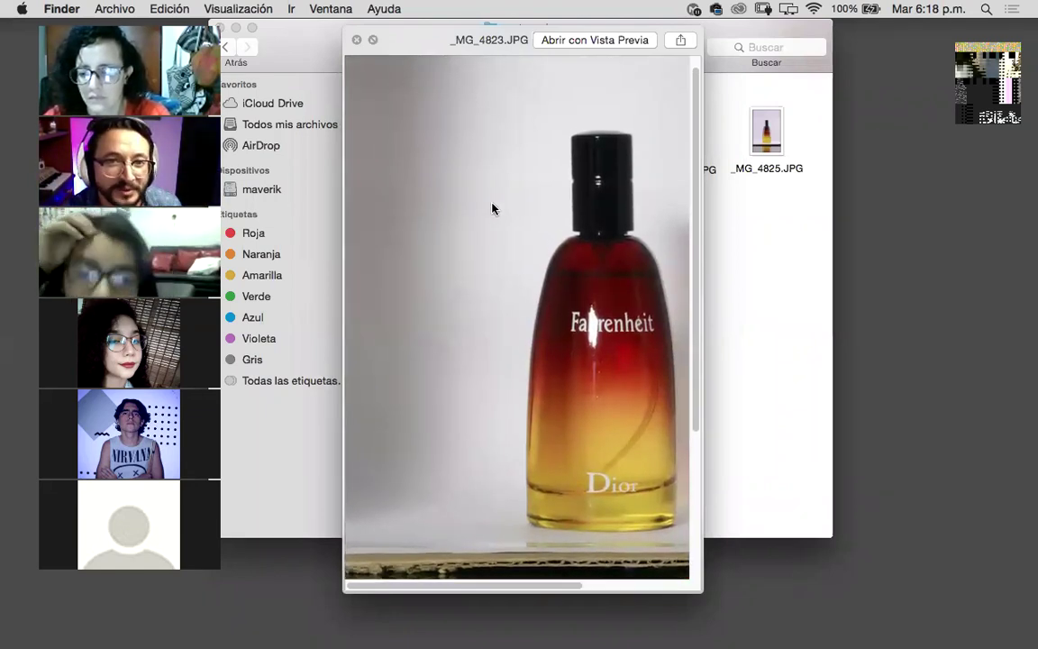
scroll(506, 196, "down", 3)
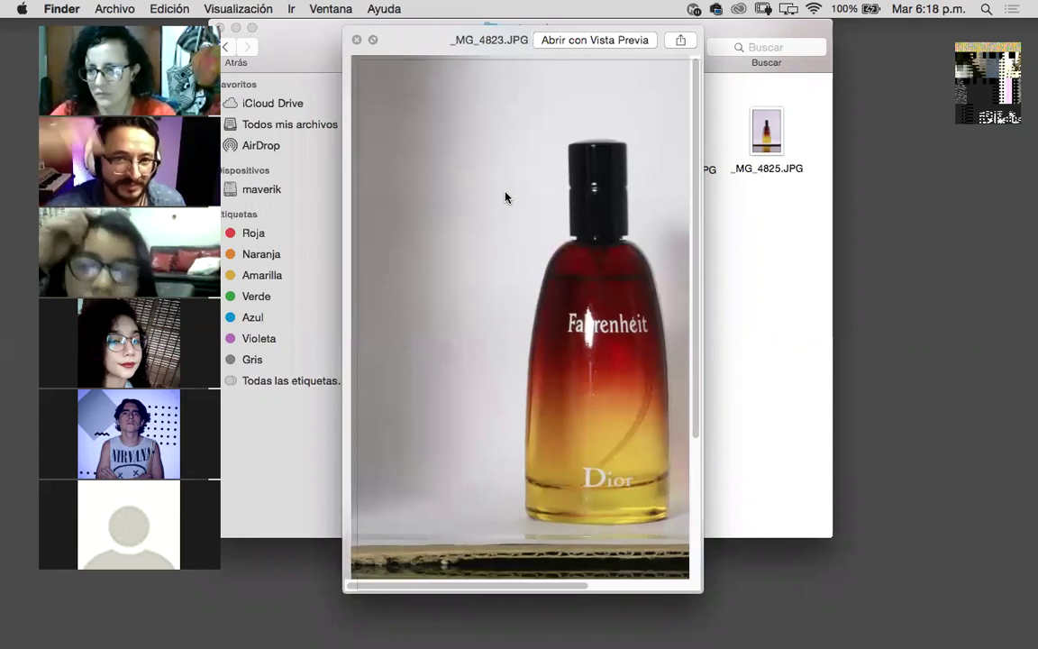
scroll(506, 197, "down", 2)
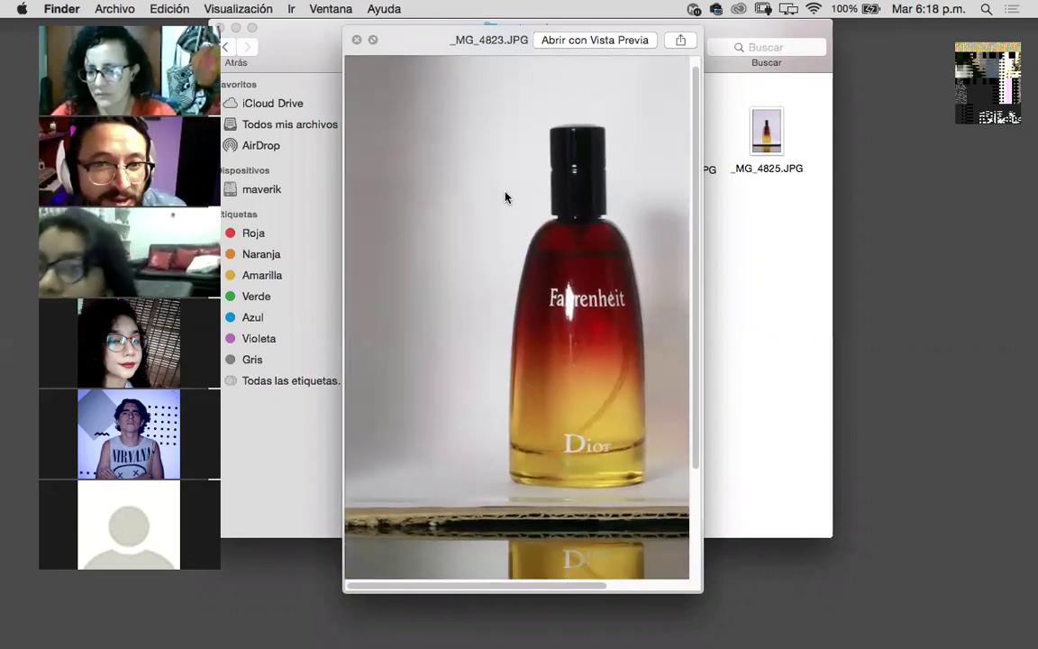
scroll(506, 196, "down", 3)
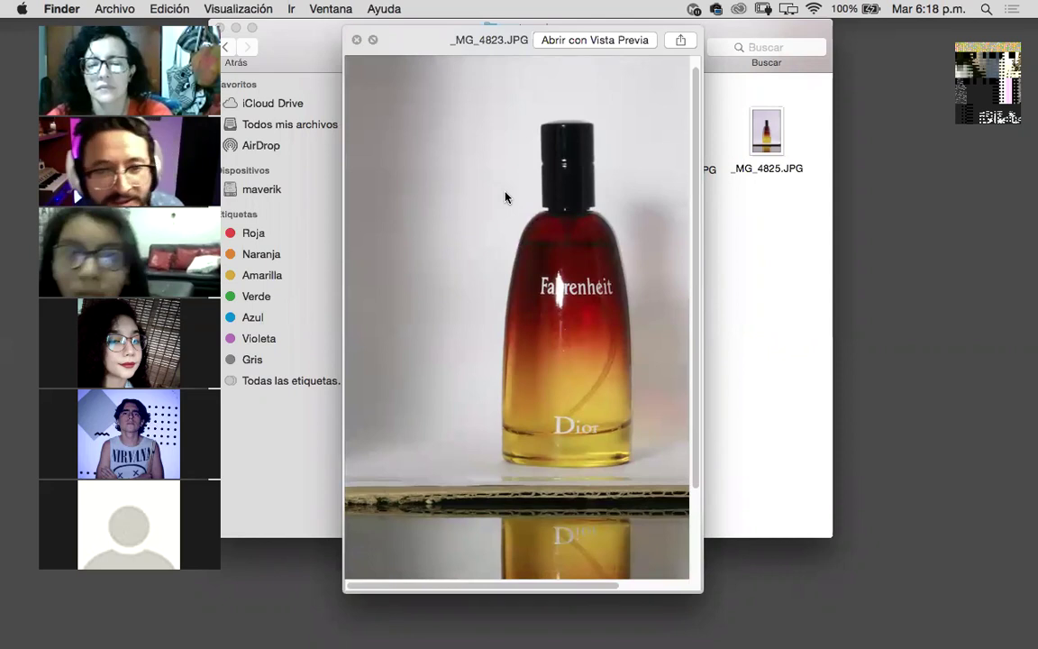
key("space")
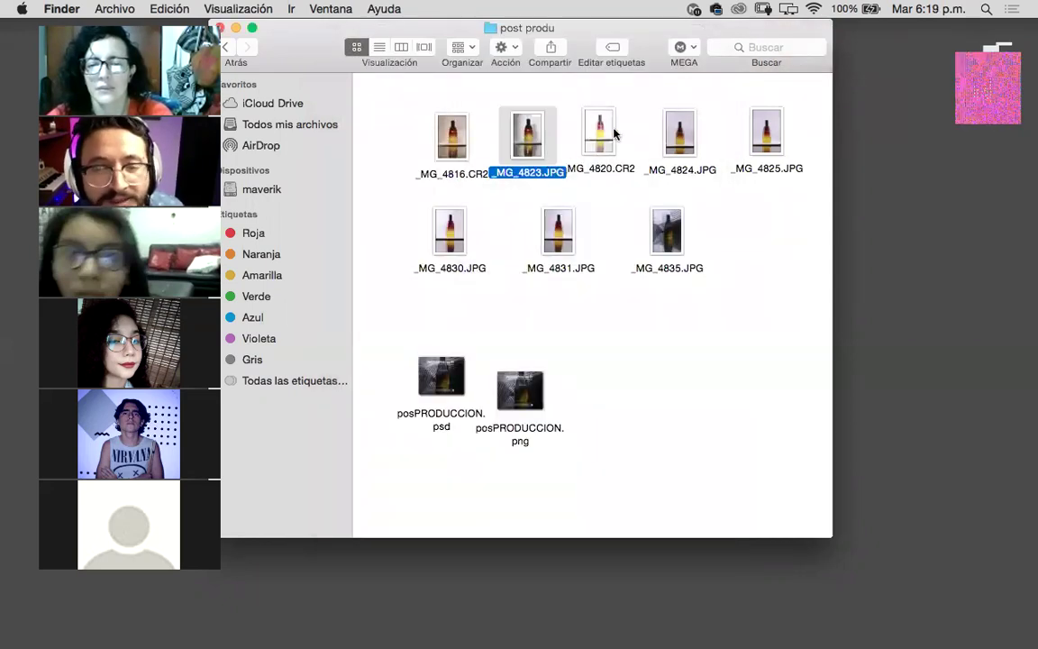
- Preview the photo _MG_4820.CR2, examine the bottle's shoulders, Fahrenheit lettering and colour gradient up close, and close the preview
left_click(596, 135)
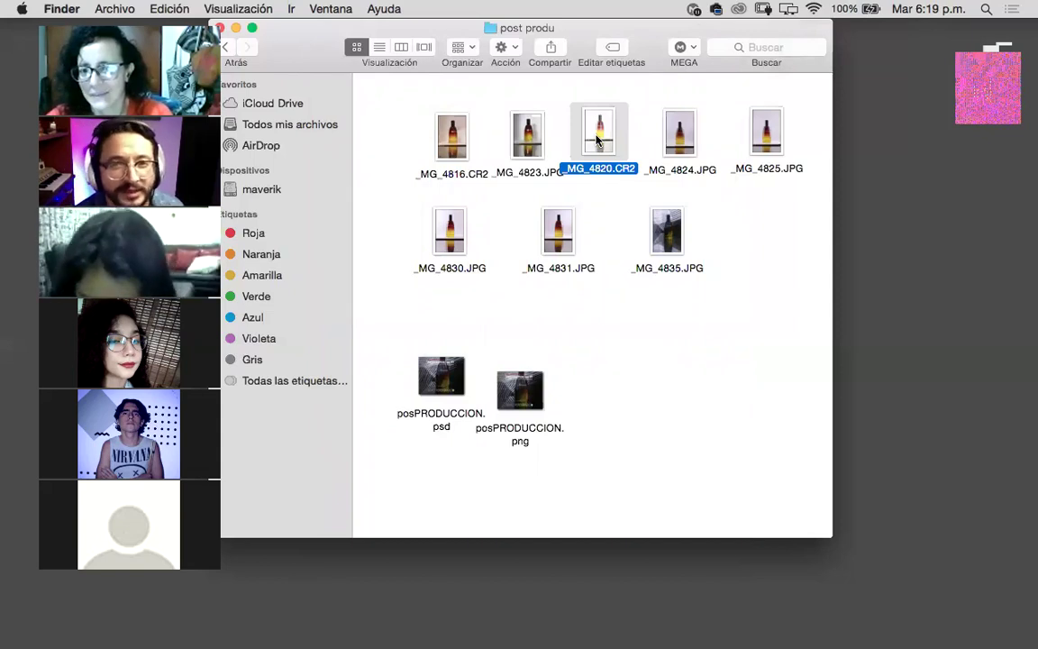
key("space")
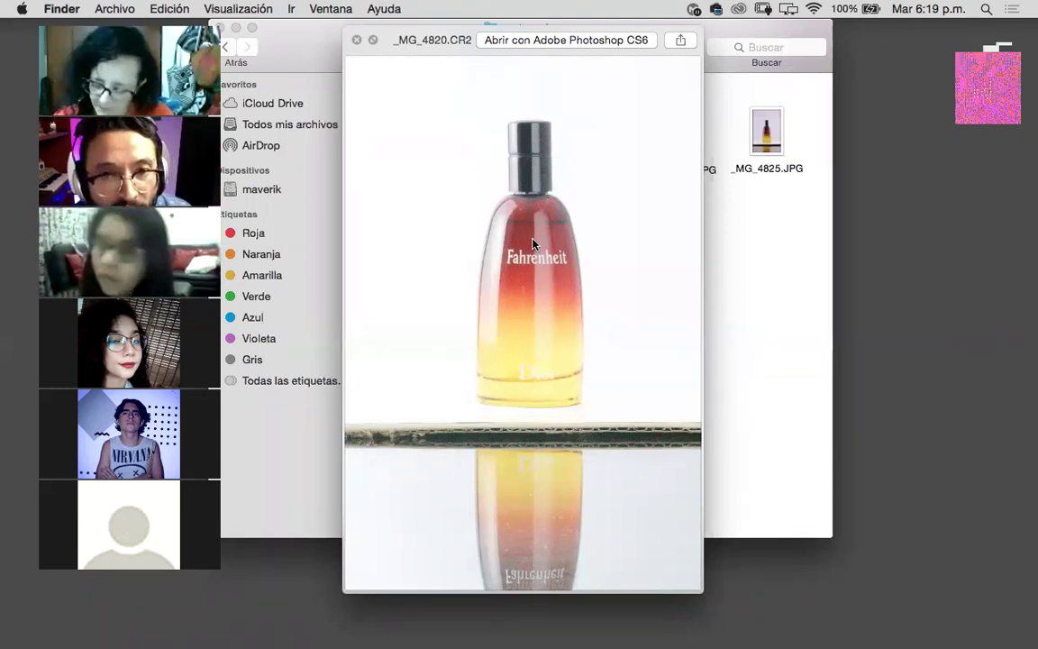
scroll(533, 243, "up", 5)
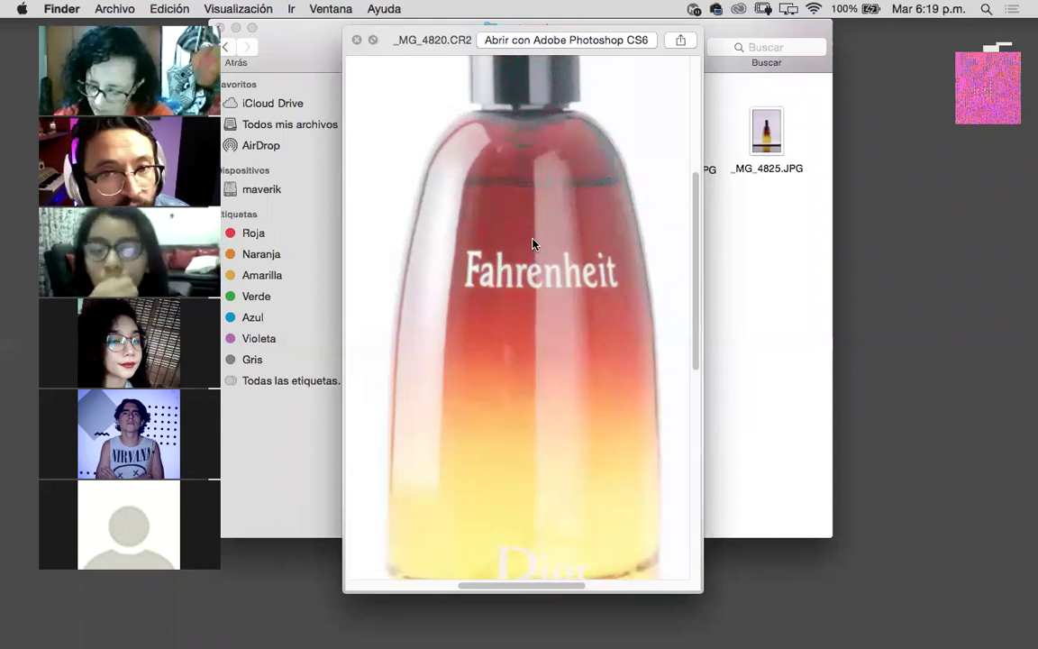
scroll(532, 243, "up", 2)
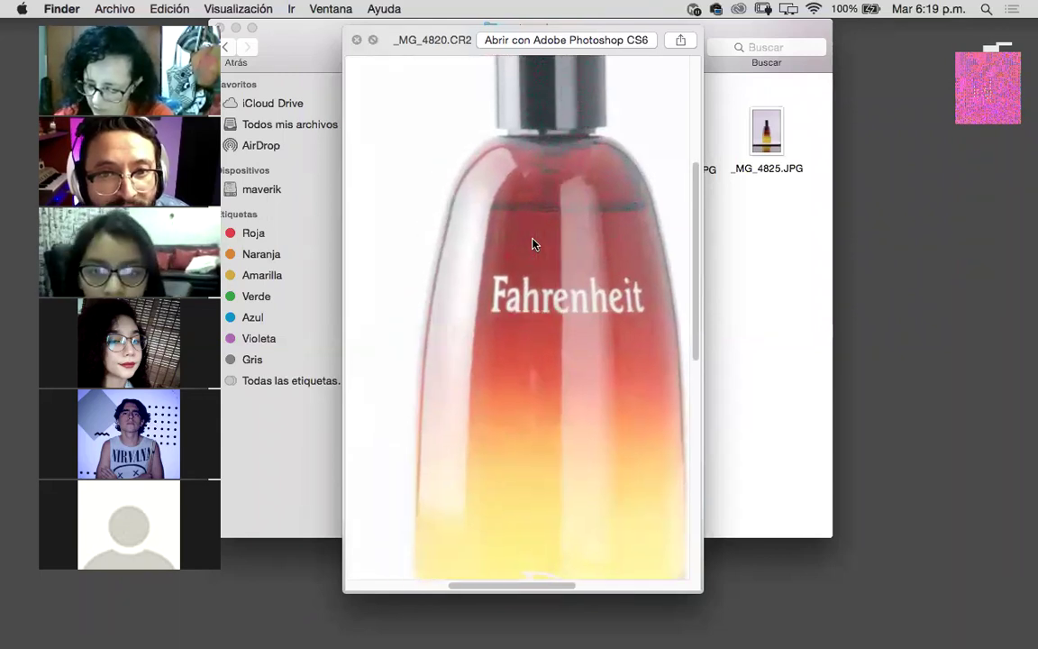
scroll(533, 244, "up", 3)
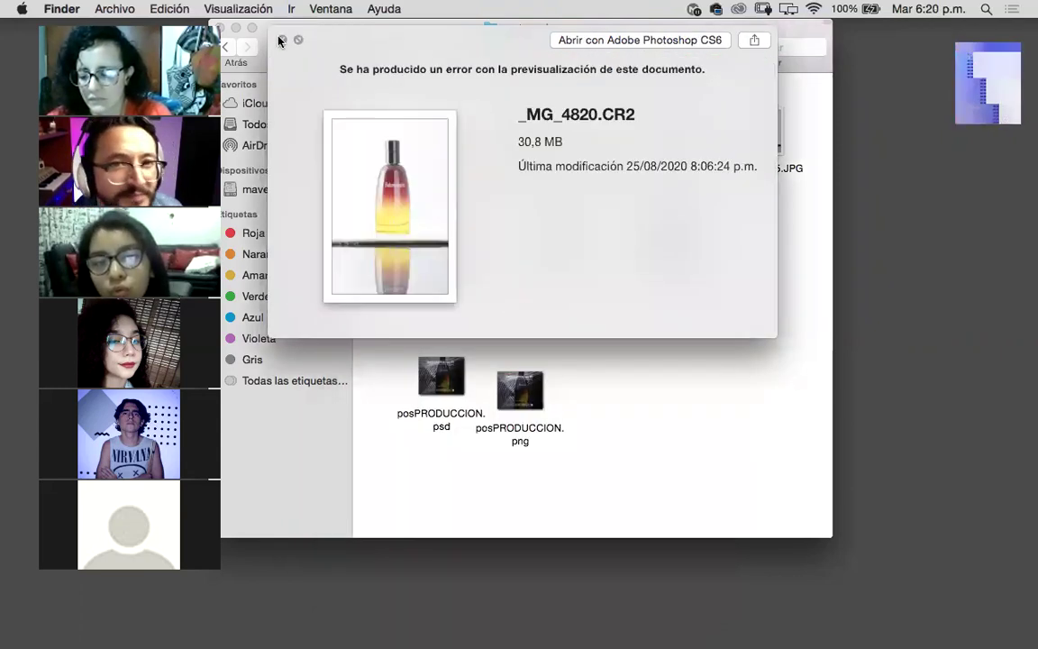
left_click(282, 39)
- Preview the photo _MG_4824.JPG and inspect the bottle's cap, shoulders and Fahrenheit lettering up close, returning to a view of the whole bottle
left_click(682, 126)
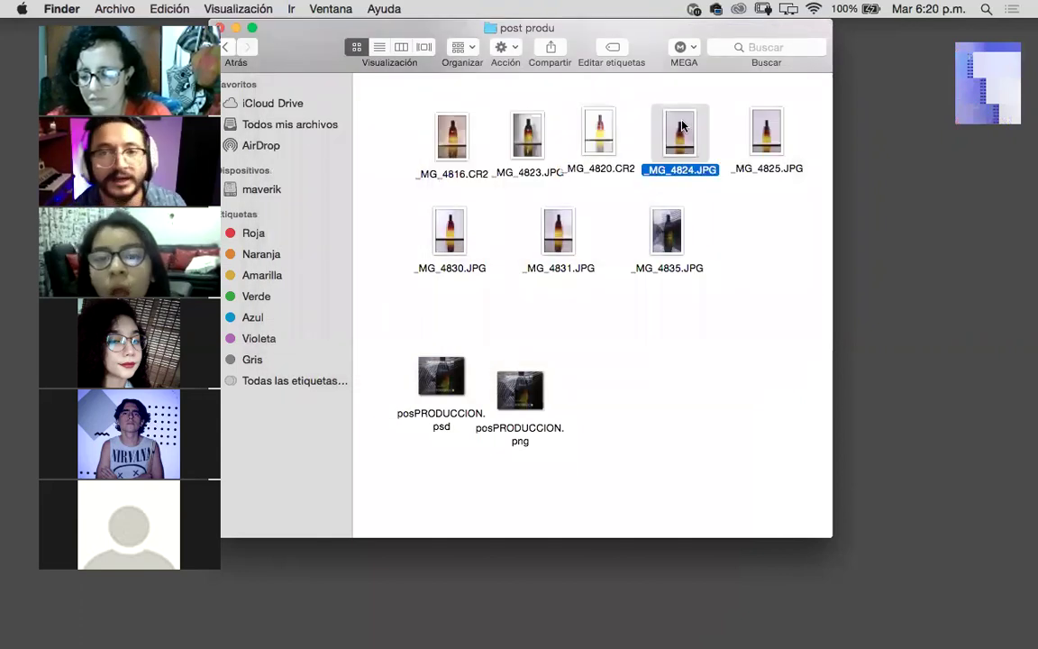
key("space")
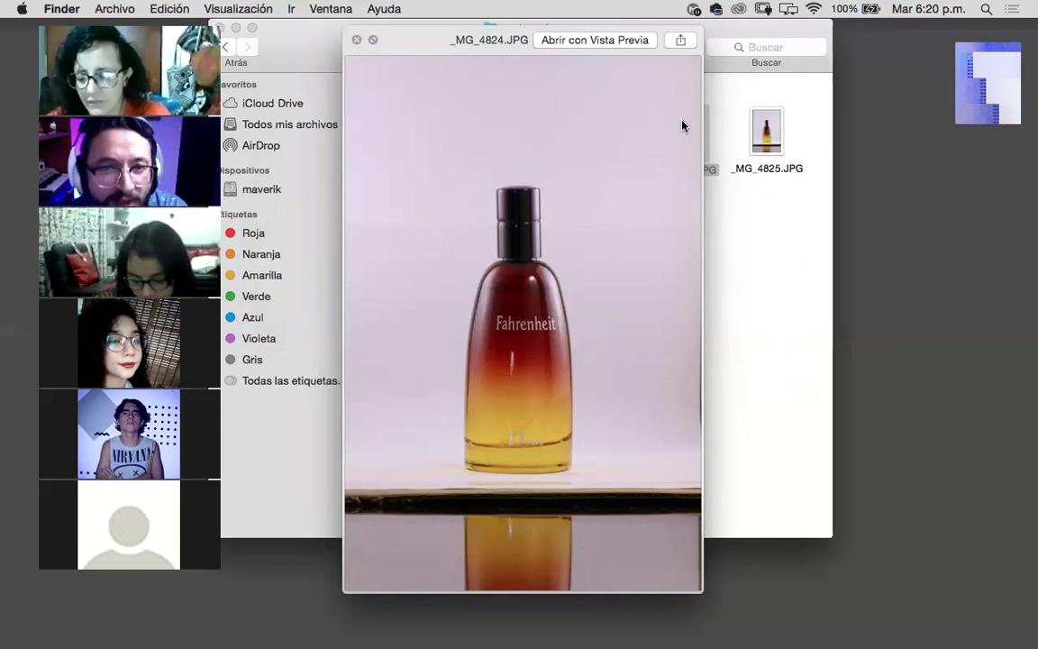
scroll(534, 240, "up", 5)
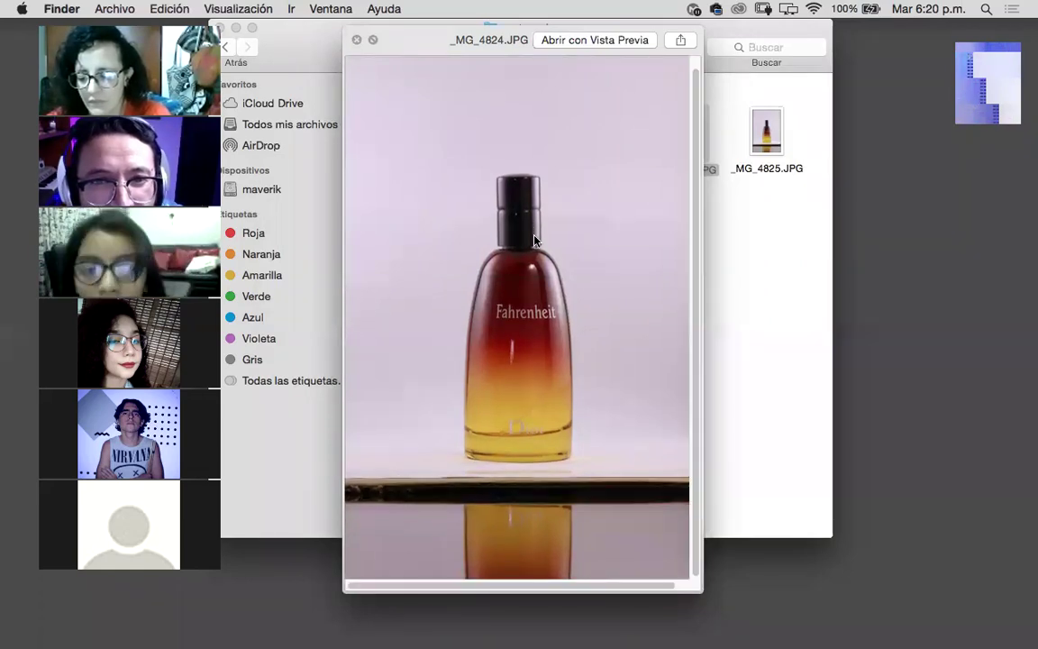
scroll(534, 239, "up", 3)
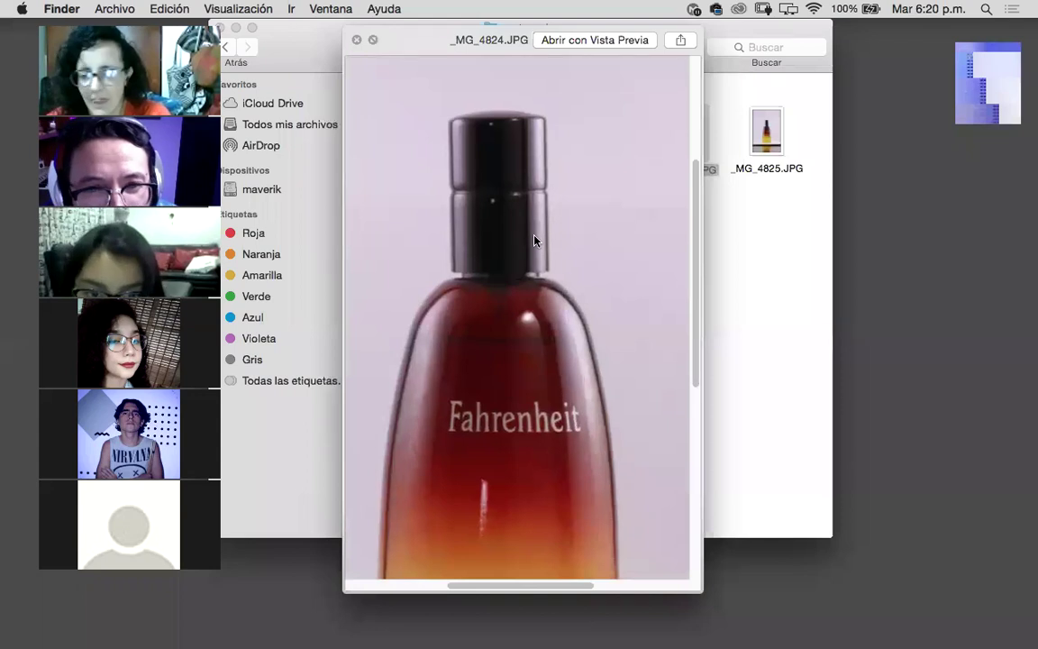
scroll(535, 240, "up", 4)
scroll(536, 240, "up", 1)
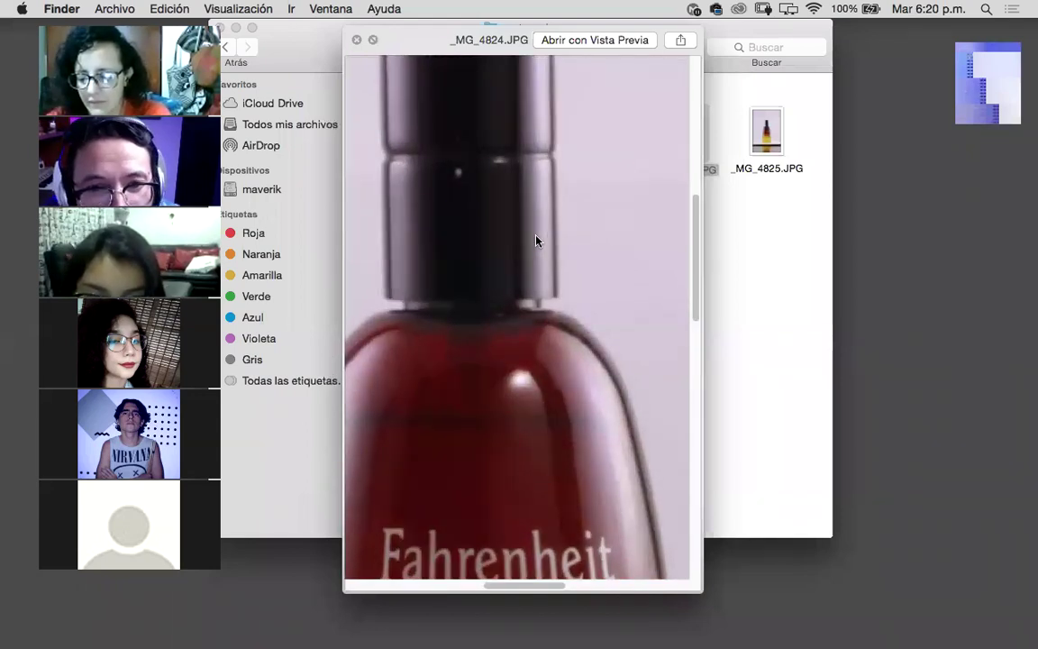
scroll(536, 239, "down", 3)
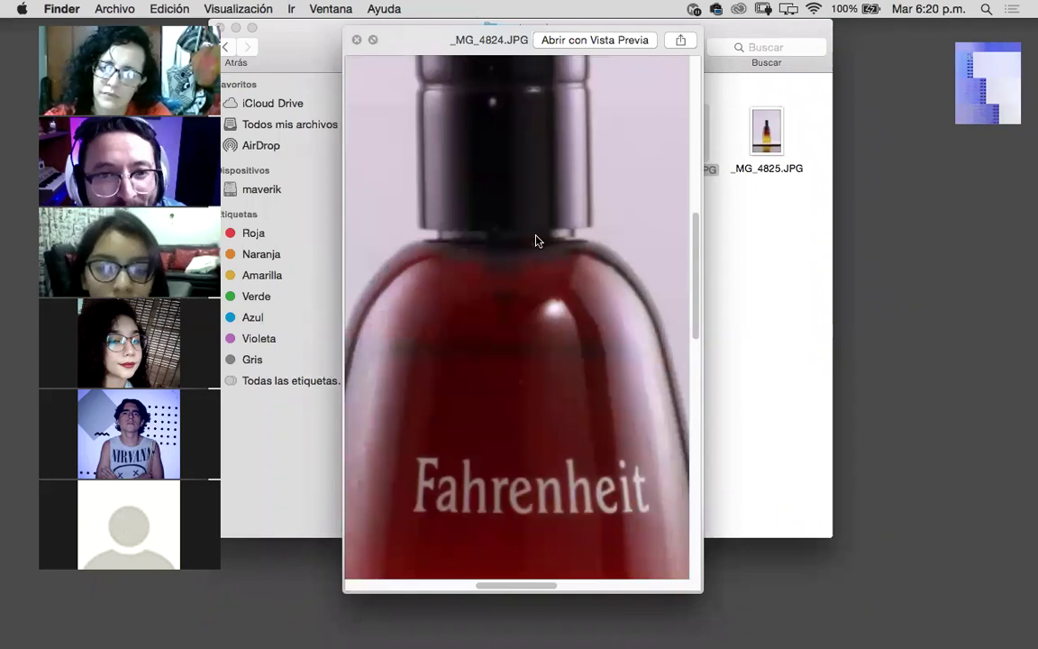
scroll(536, 239, "down", 5)
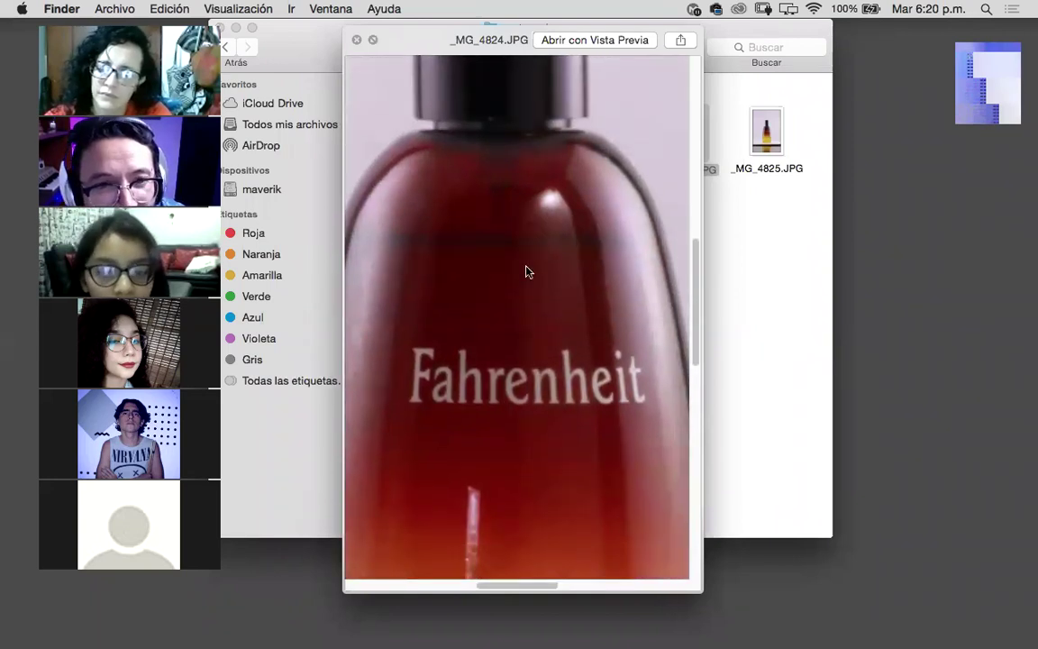
scroll(527, 270, "down", 5)
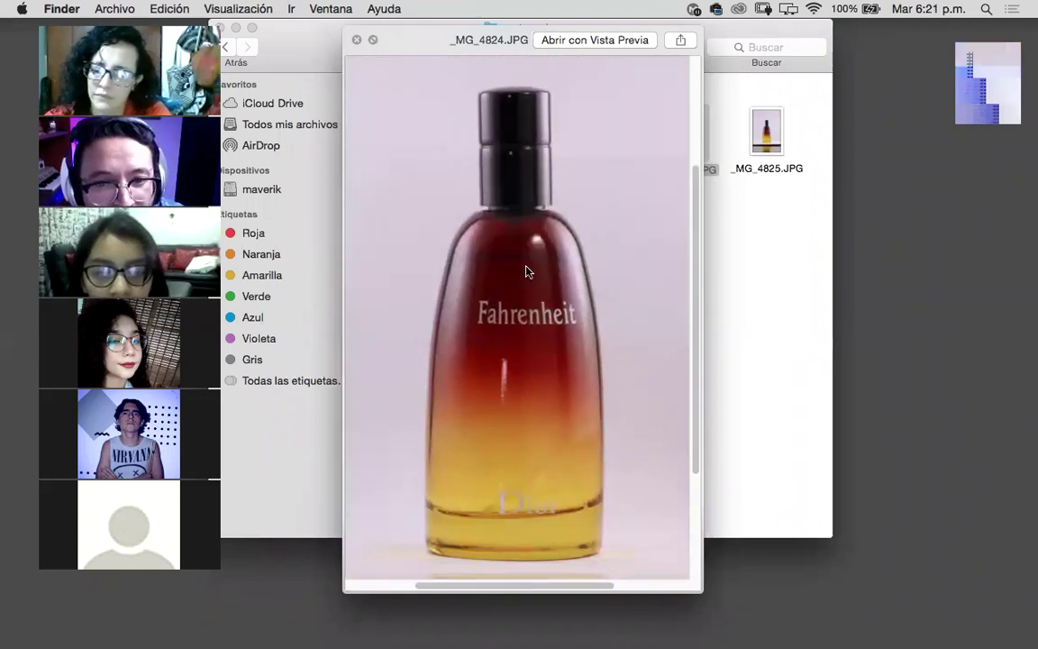
scroll(527, 271, "down", 1)
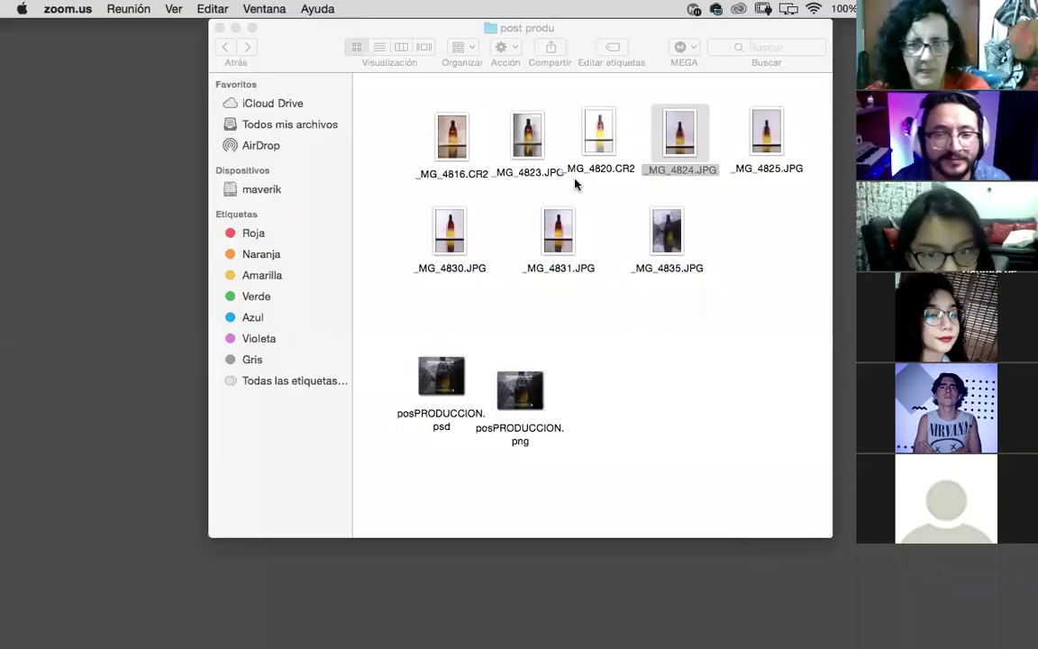
- Move the post produ folder window farther from the video call thumbnails and briefly preview the photo _MG_4825.JPG
left_click_drag(644, 33, 520, 41)
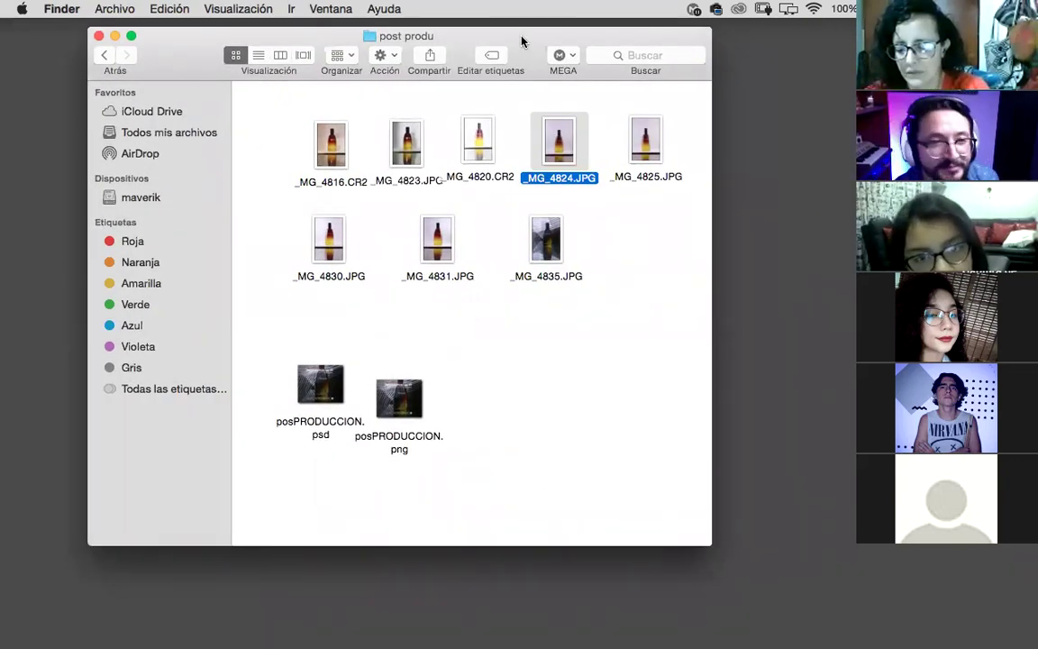
left_click(637, 143)
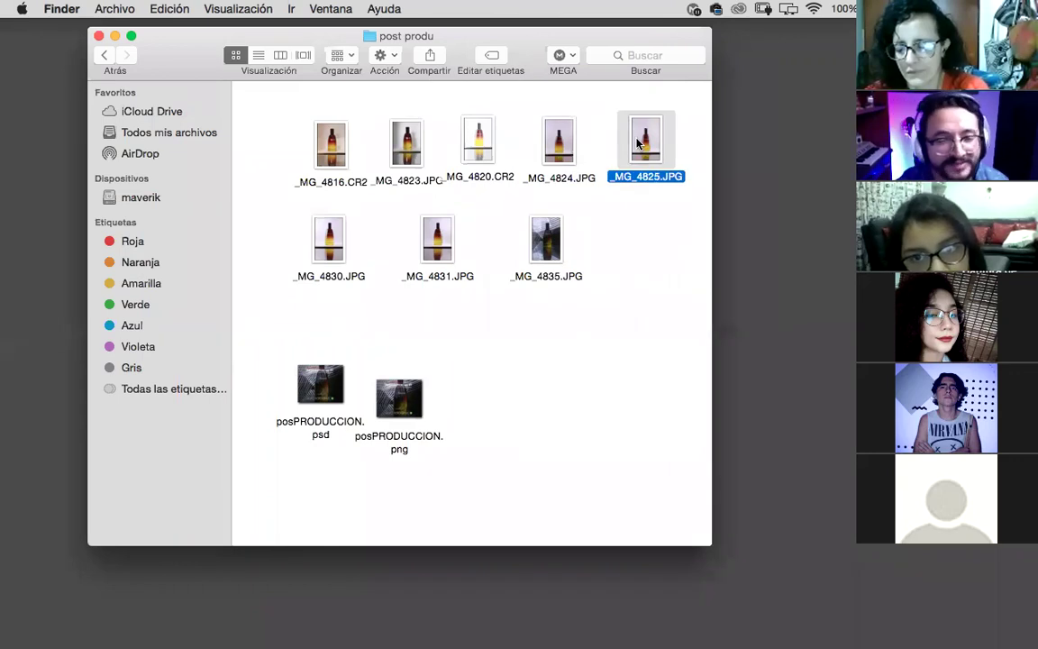
key("space")
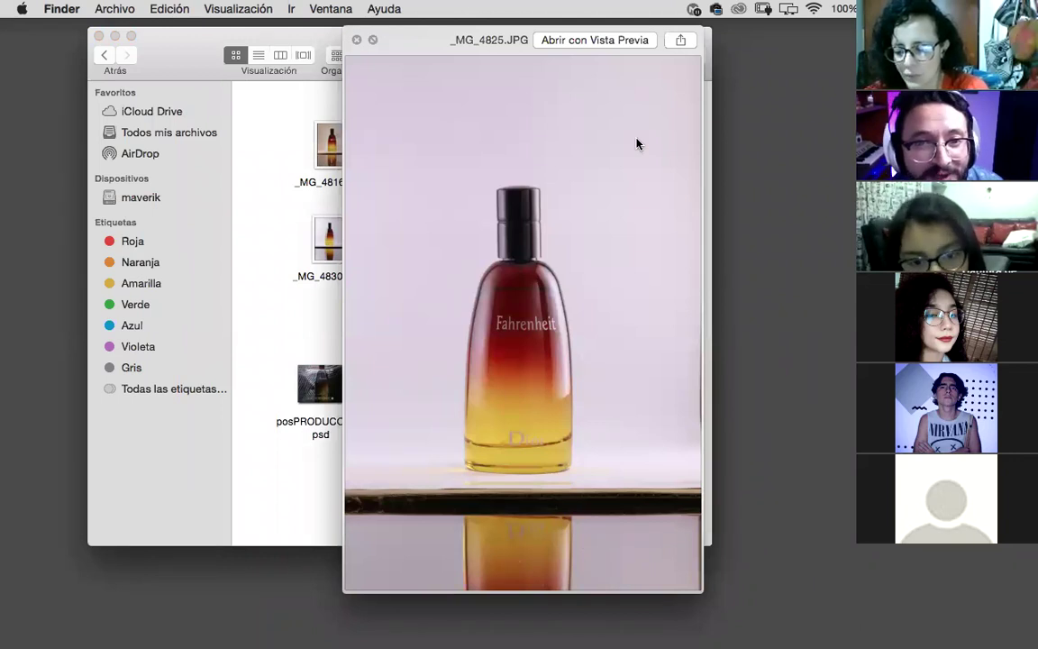
key("space")
- Preview _MG_4824.JPG and _MG_4825.JPG one after the other to compare the lighting on the bottle
left_click(546, 153)
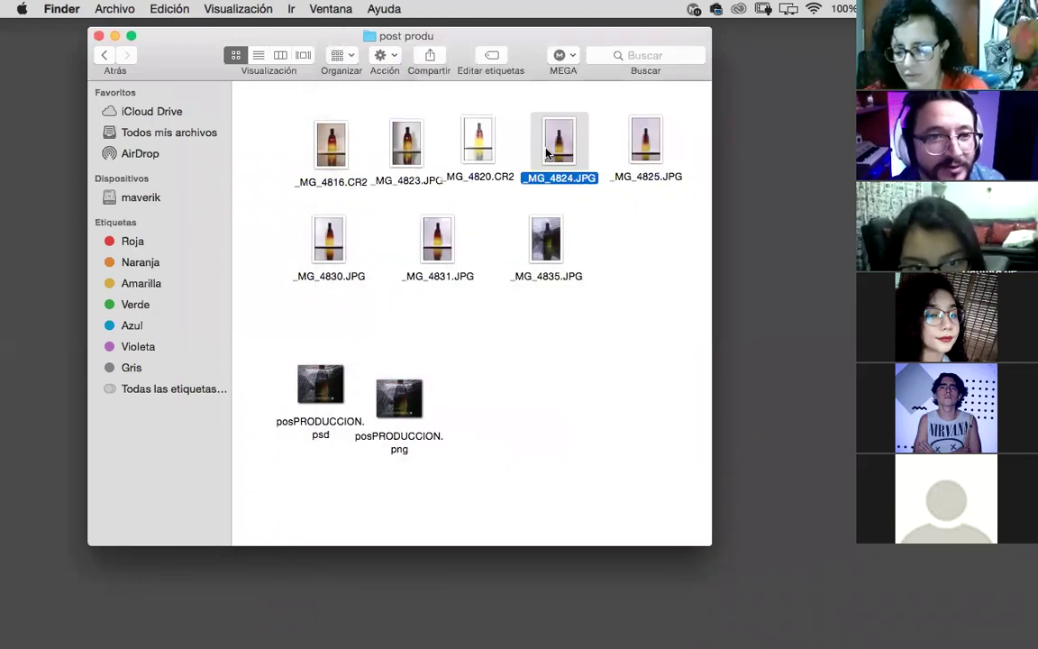
key("space")
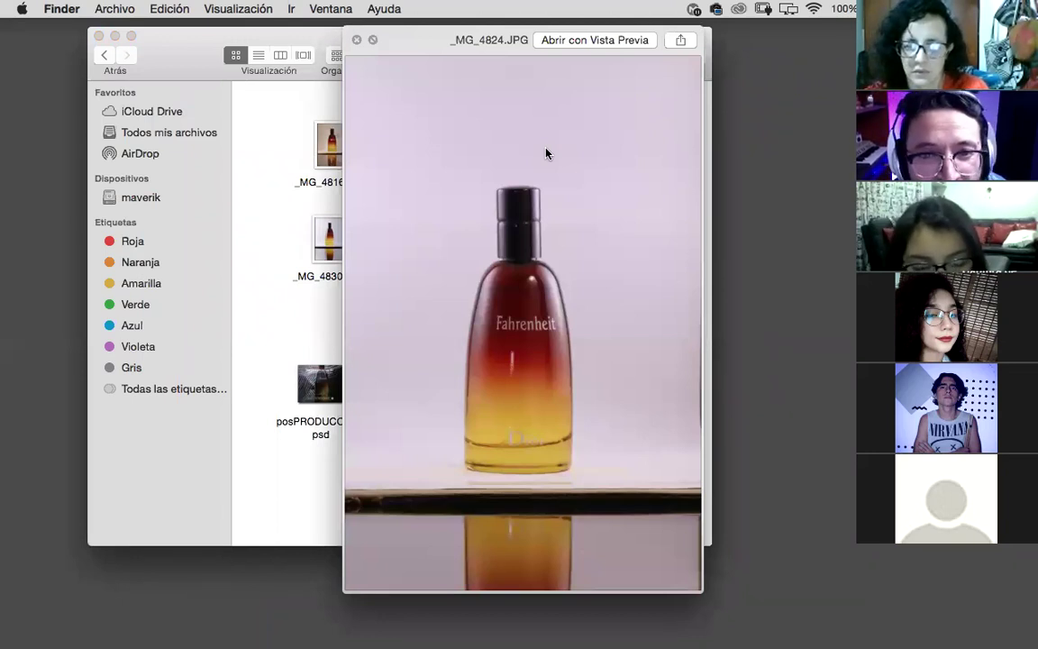
key("space")
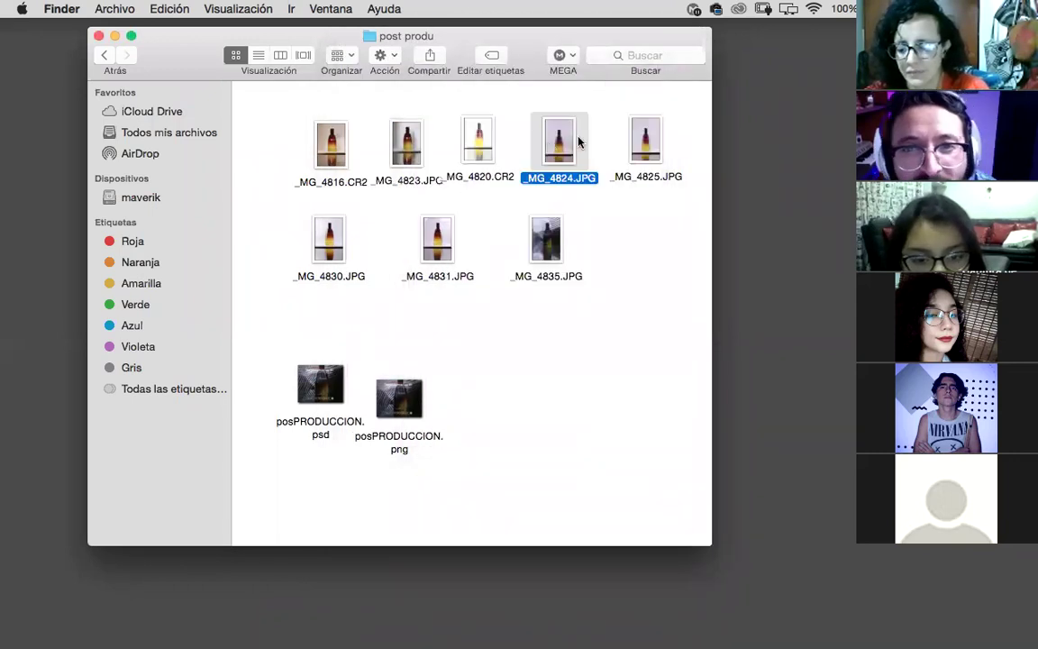
key("space")
key("space")
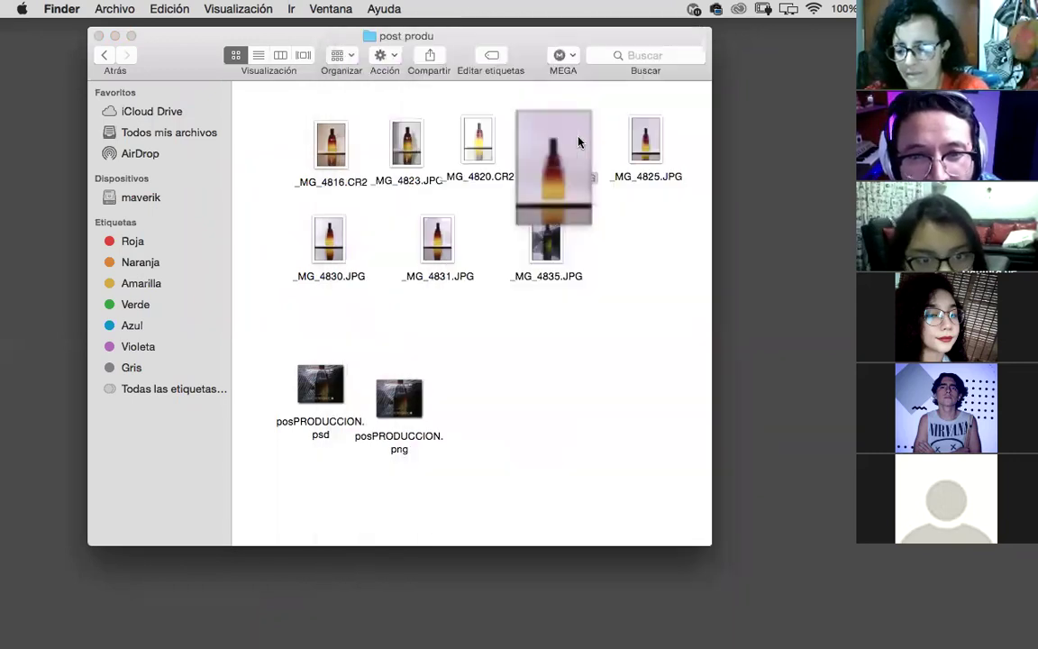
left_click(645, 144)
key("space")
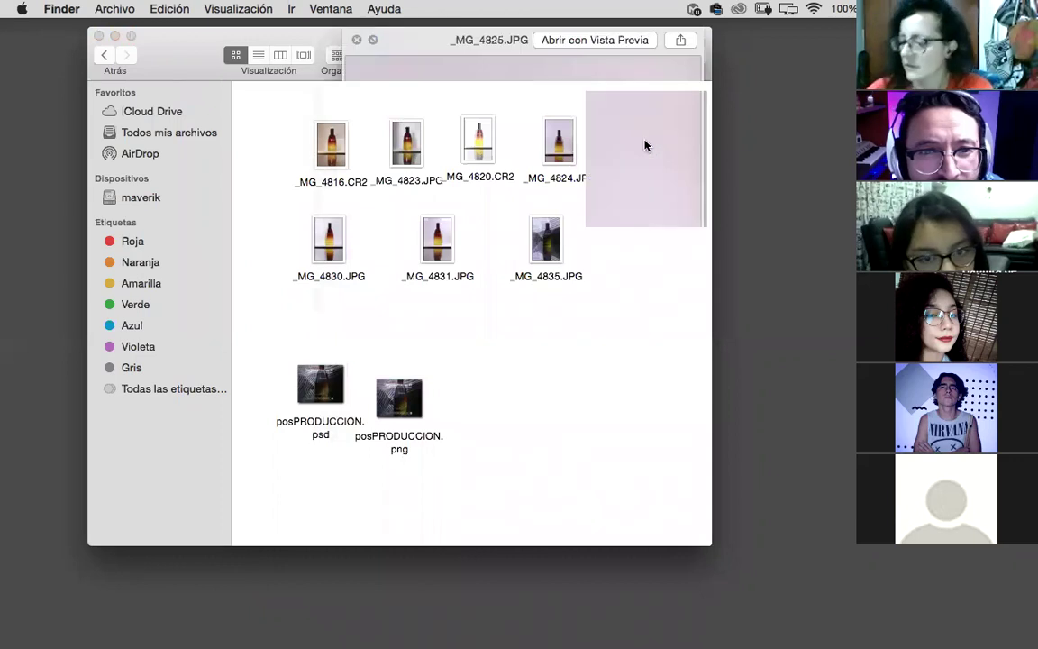
key("space")
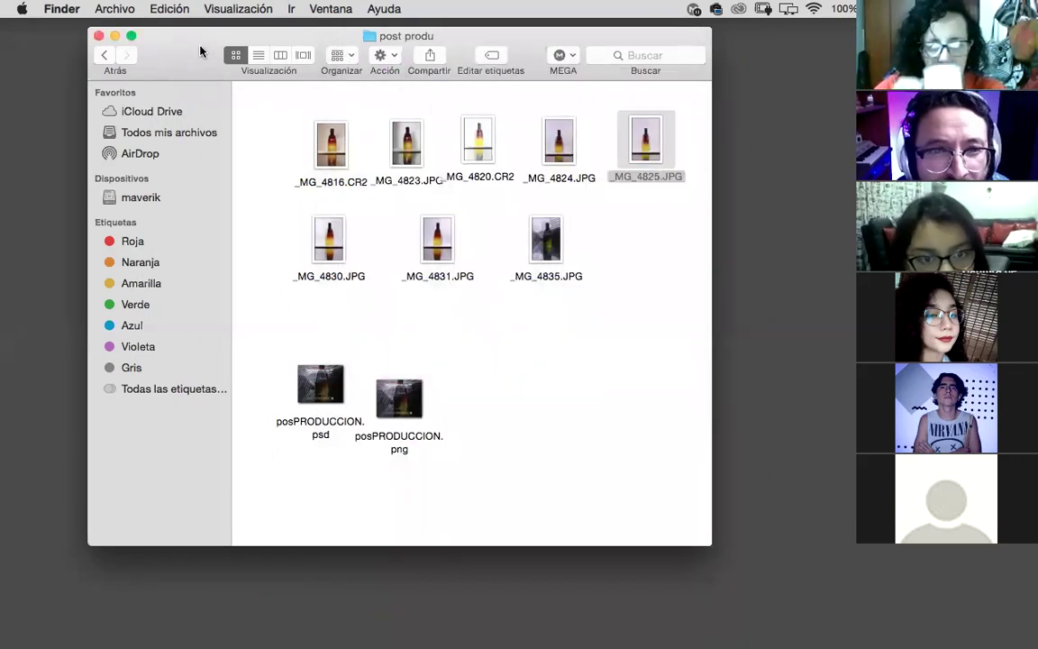
- Reopen the preview of _MG_4824.JPG and flip repeatedly between it and _MG_4825.JPG to compare the reflections on the bottle
left_click(468, 178)
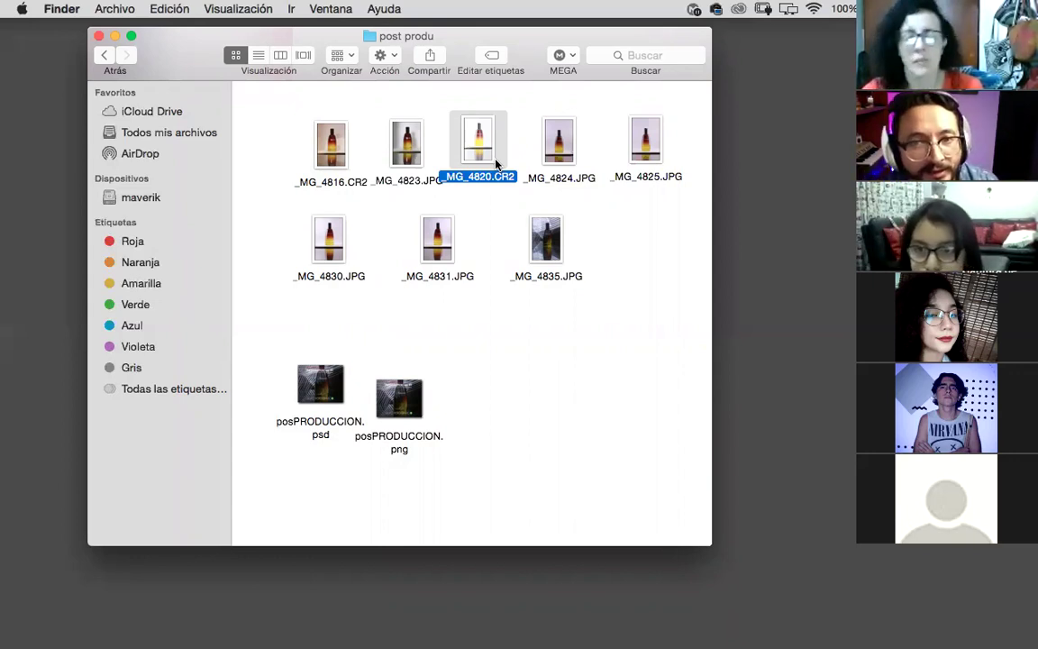
left_click(557, 156)
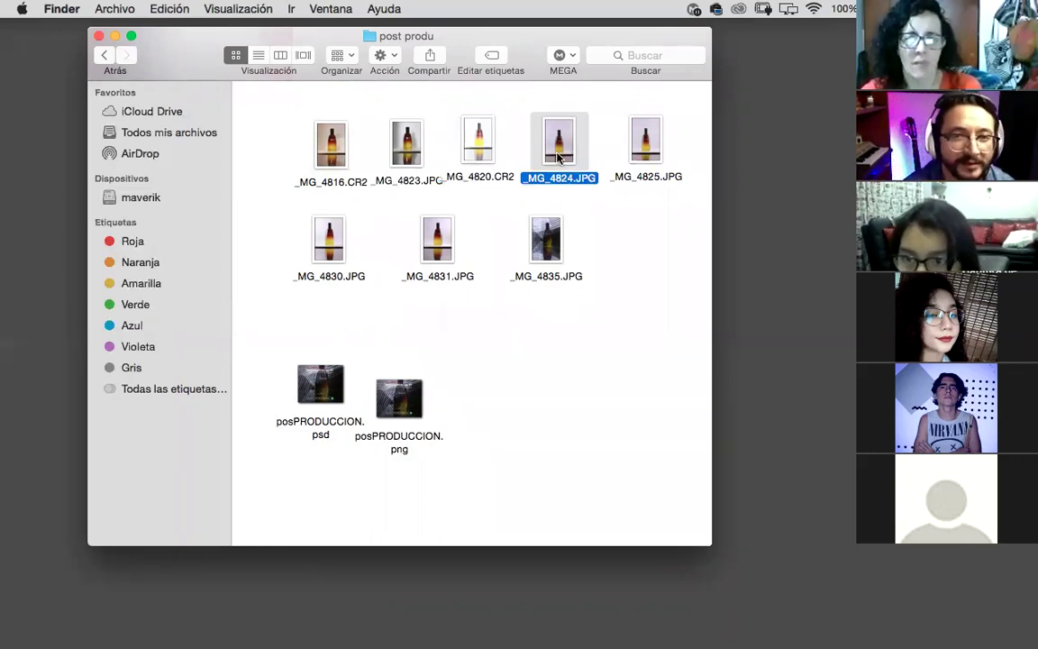
key("space")
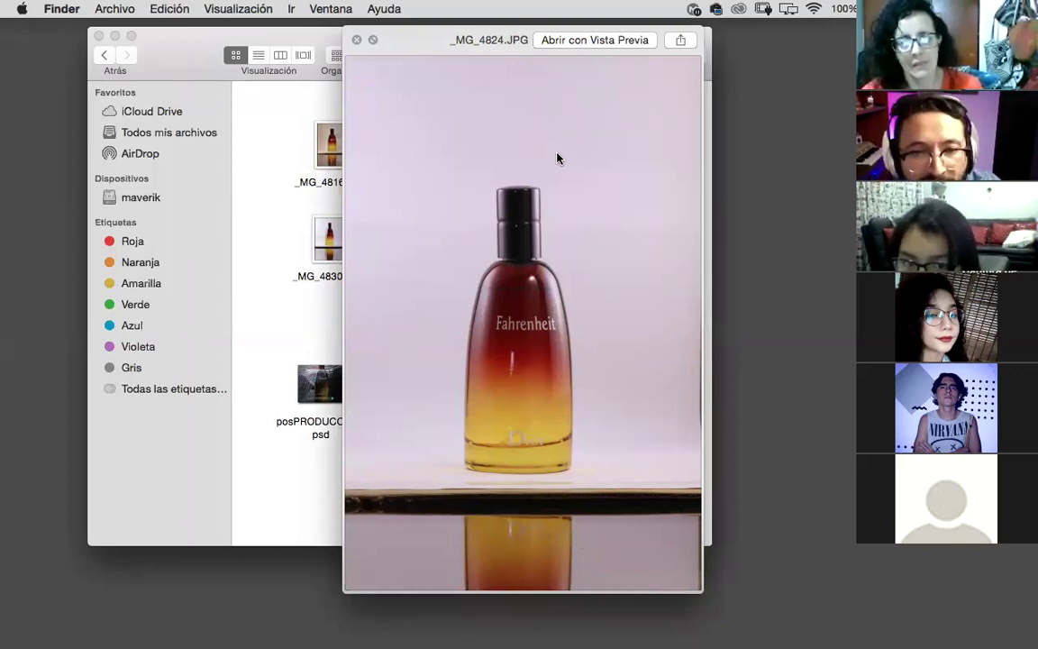
key("space")
key("space")
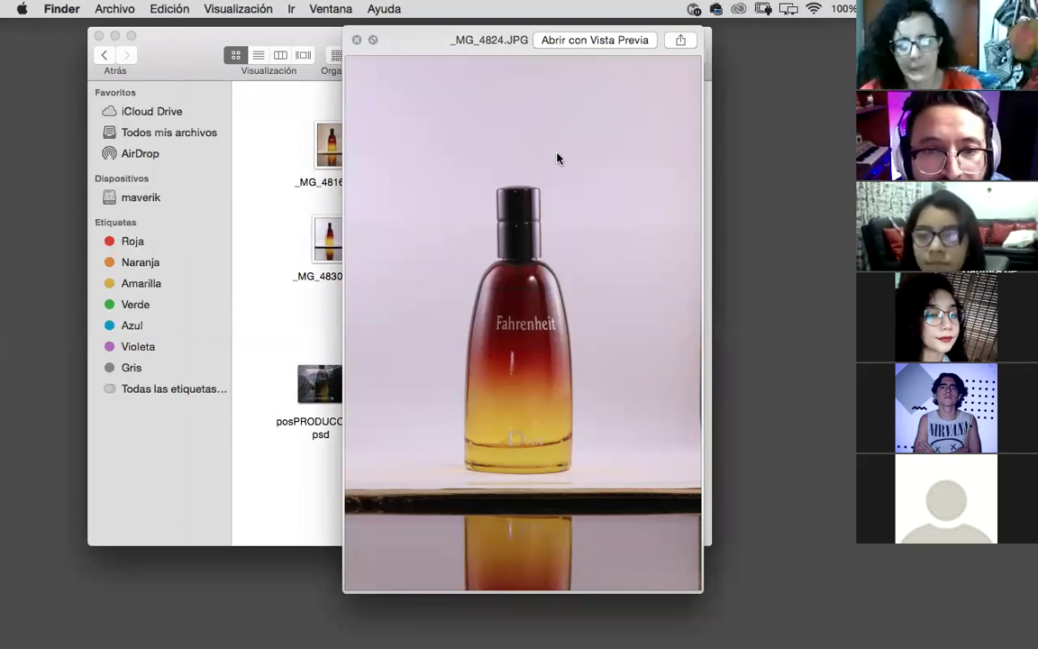
key("Right")
key("Left")
key("Right")
key("Left")
key("Right")
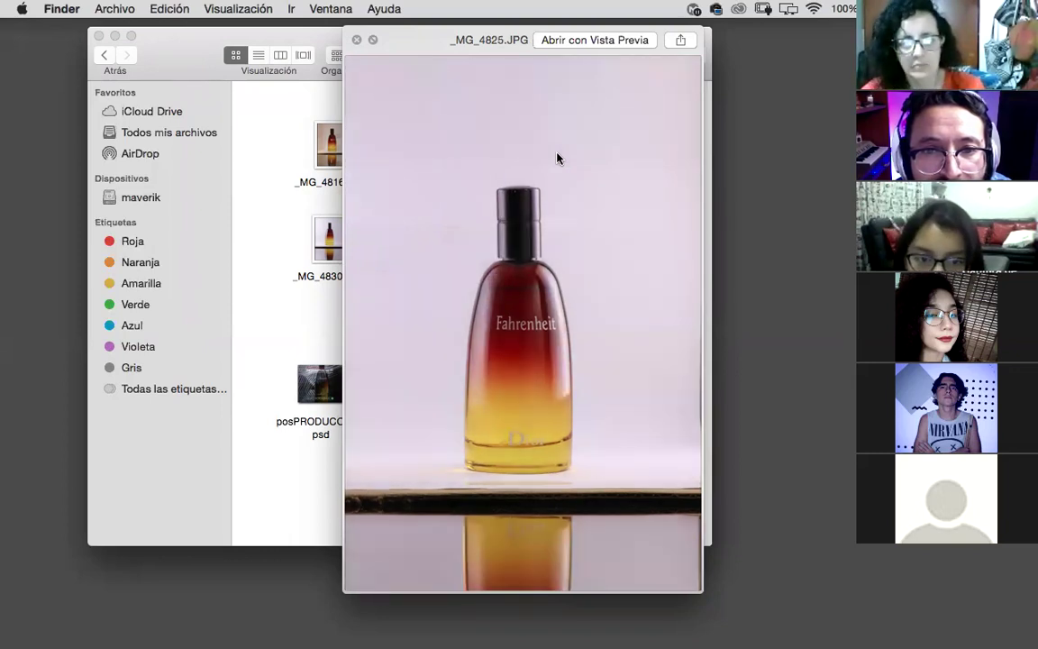
key("Left")
key("Right")
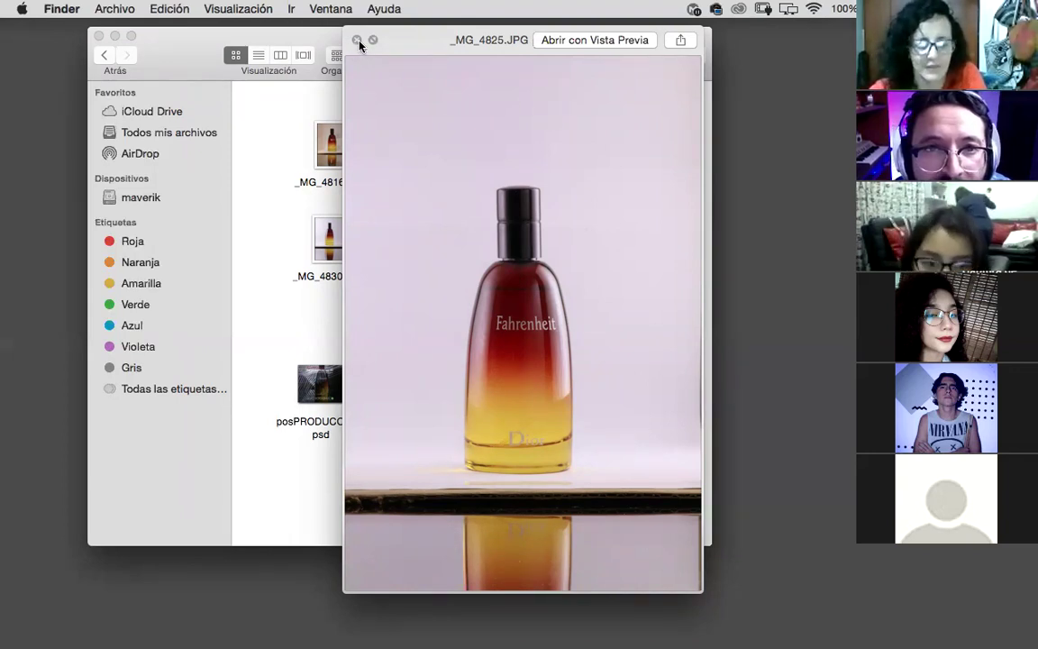
- Shift the preview aside to show _MG_4824.JPG from the folder, bring it back over the window, view _MG_4825.JPG and close the preview
left_click_drag(354, 40, 158, 40)
left_click(566, 144)
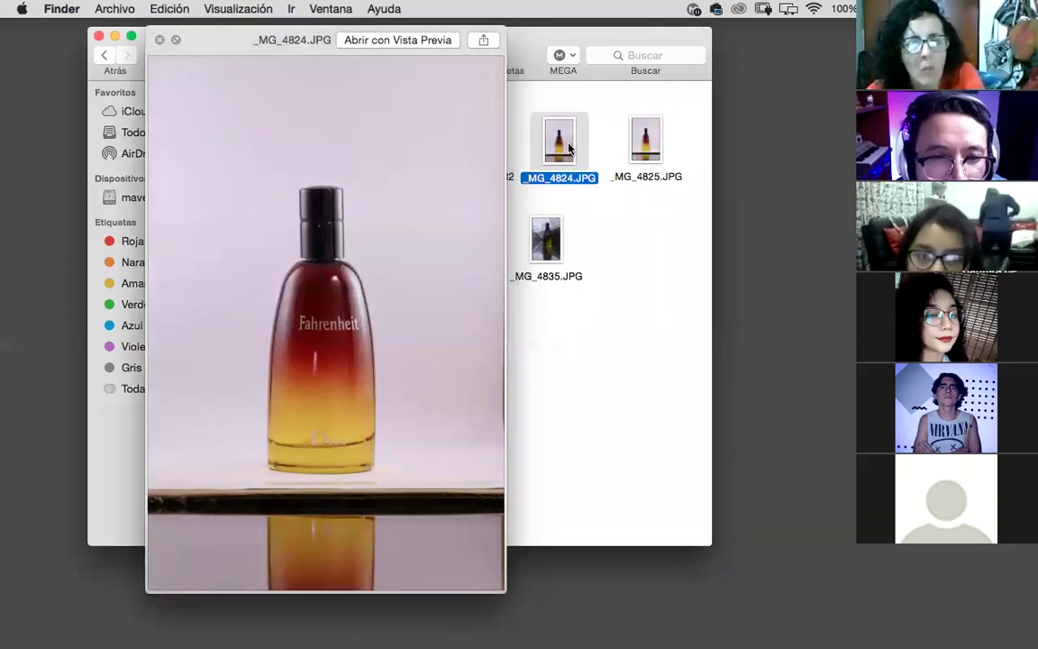
left_click_drag(315, 48, 498, 32)
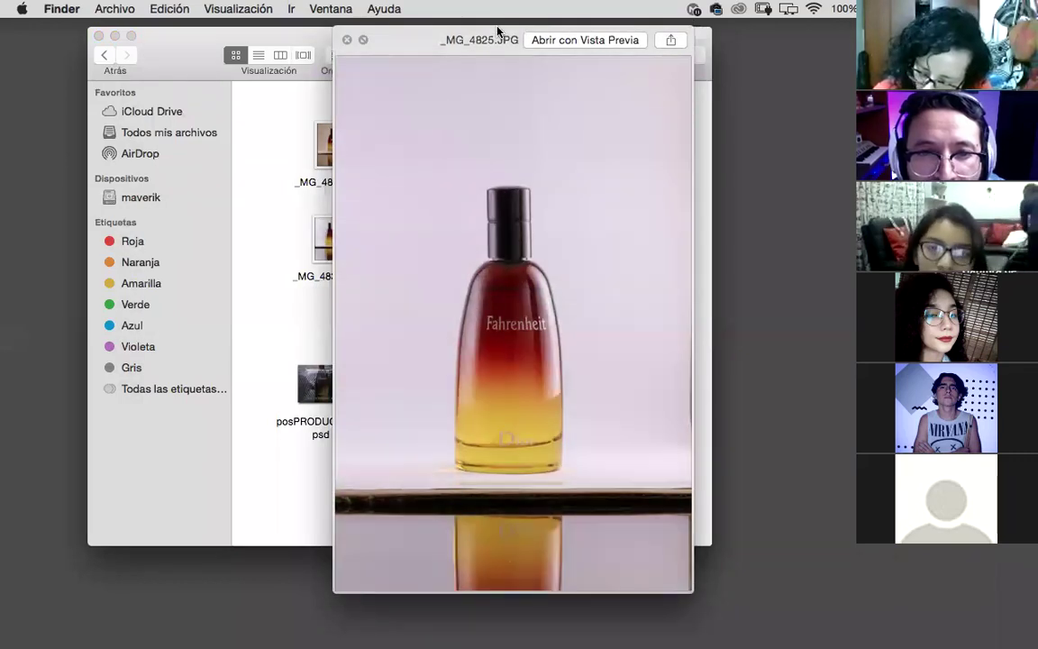
key("Right")
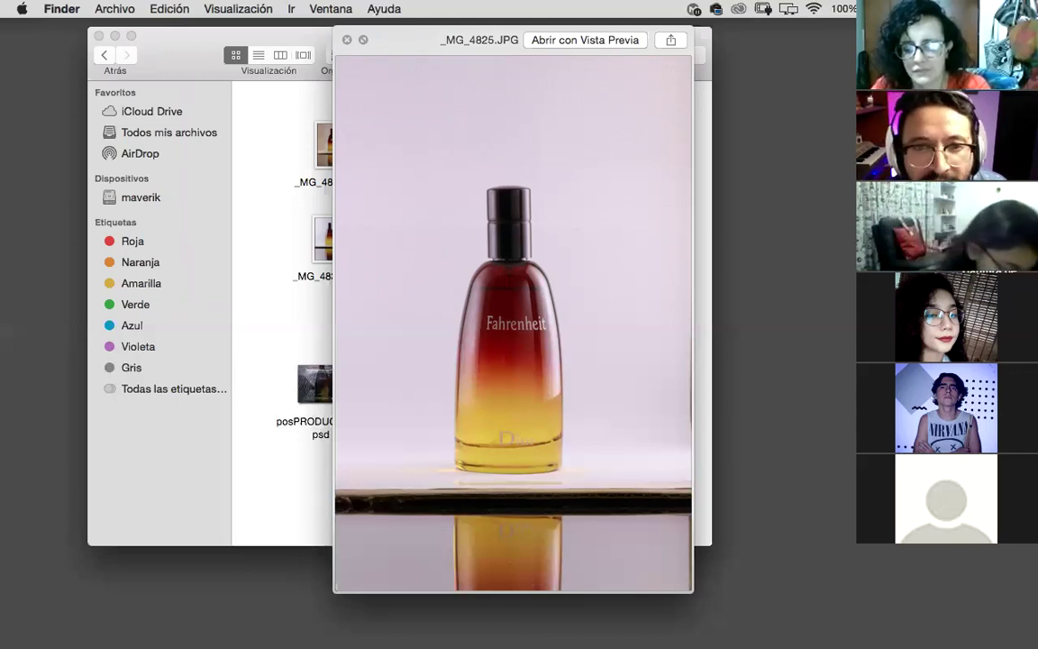
key("space")
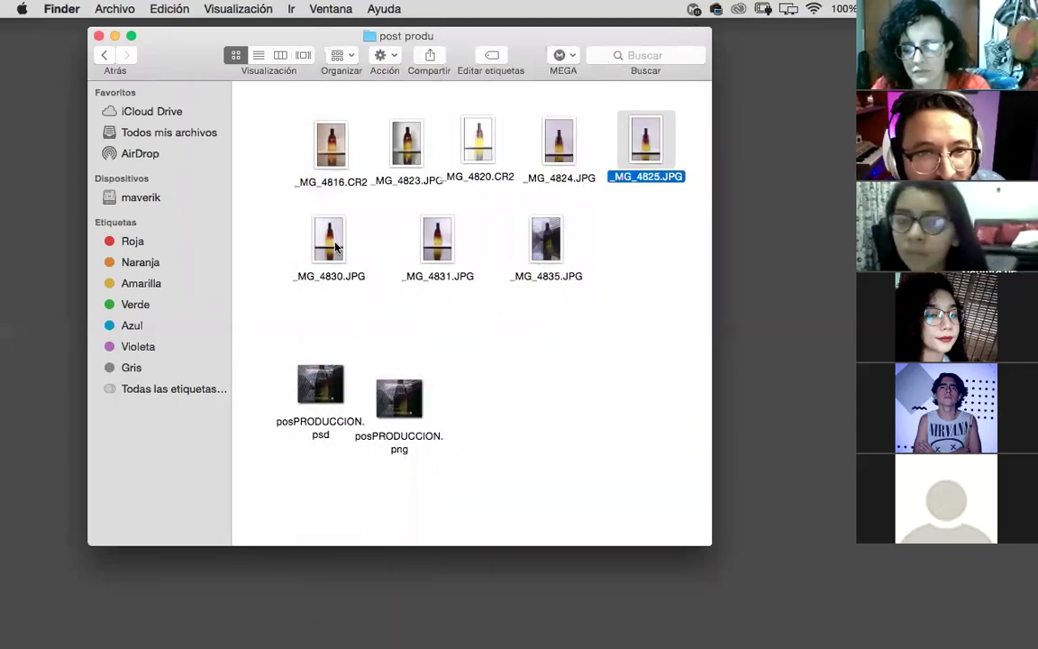
- Preview _MG_4830.JPG, advance to the next photo, _MG_4831.JPG, and close the preview
left_click(331, 241)
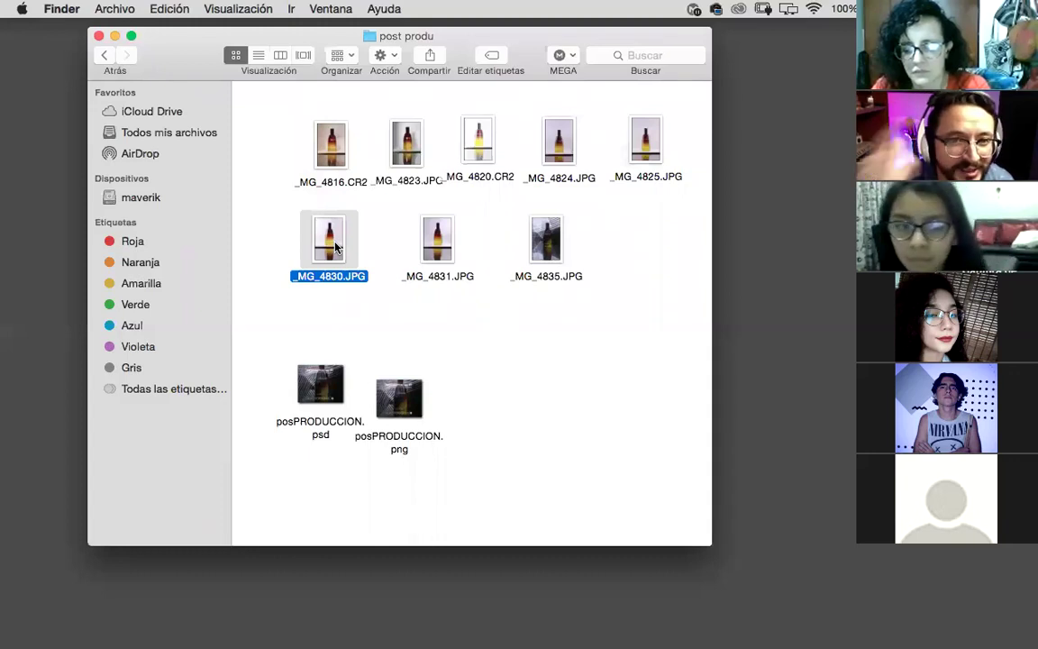
key("space")
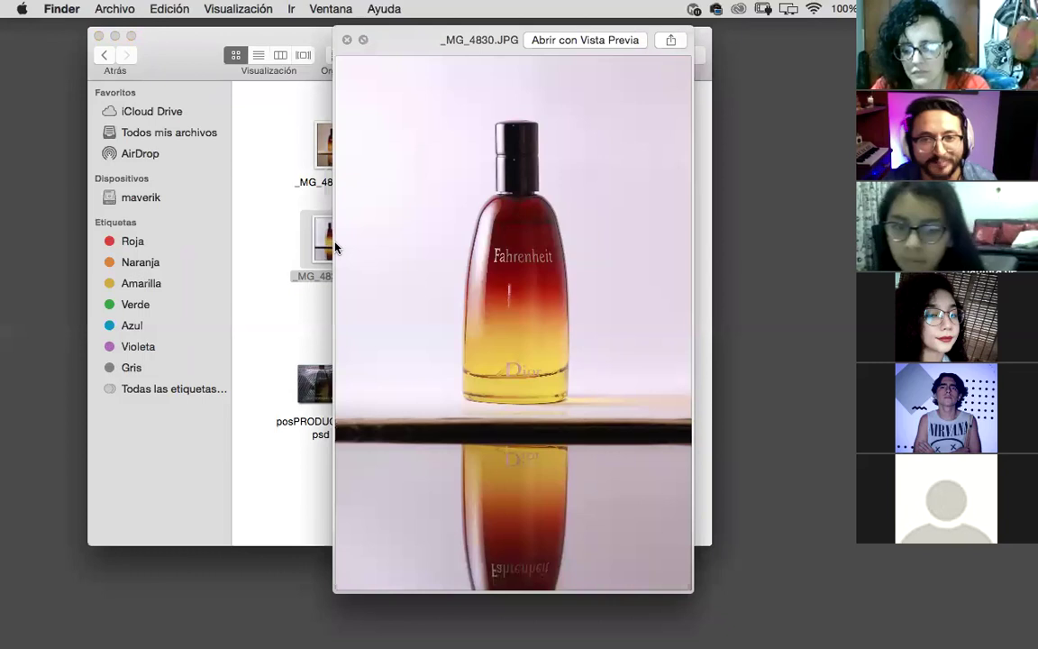
key("Right")
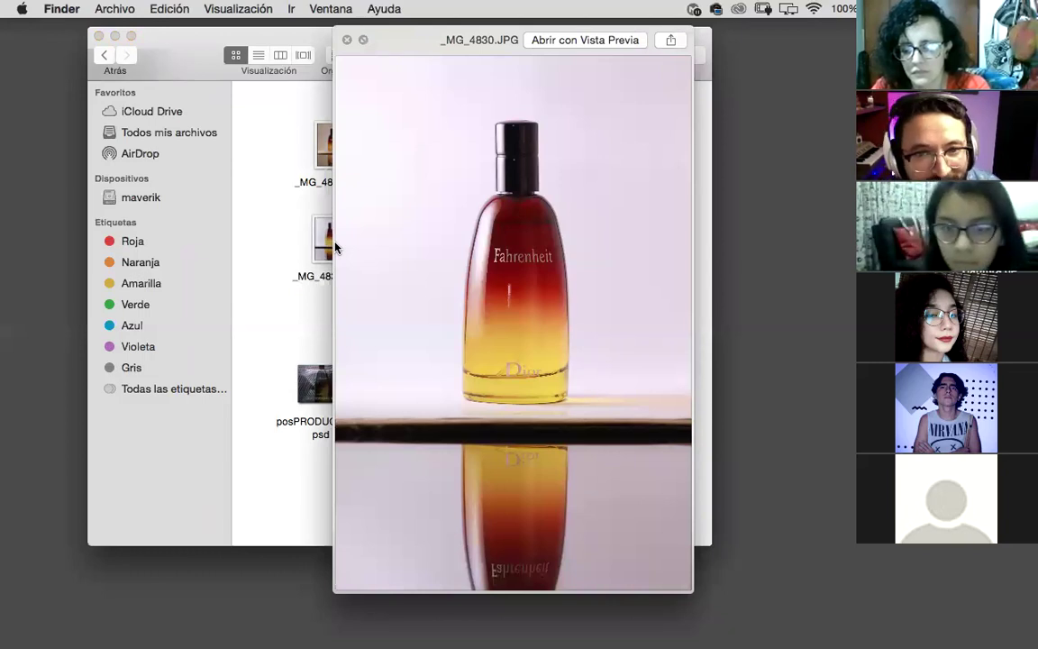
key("space")
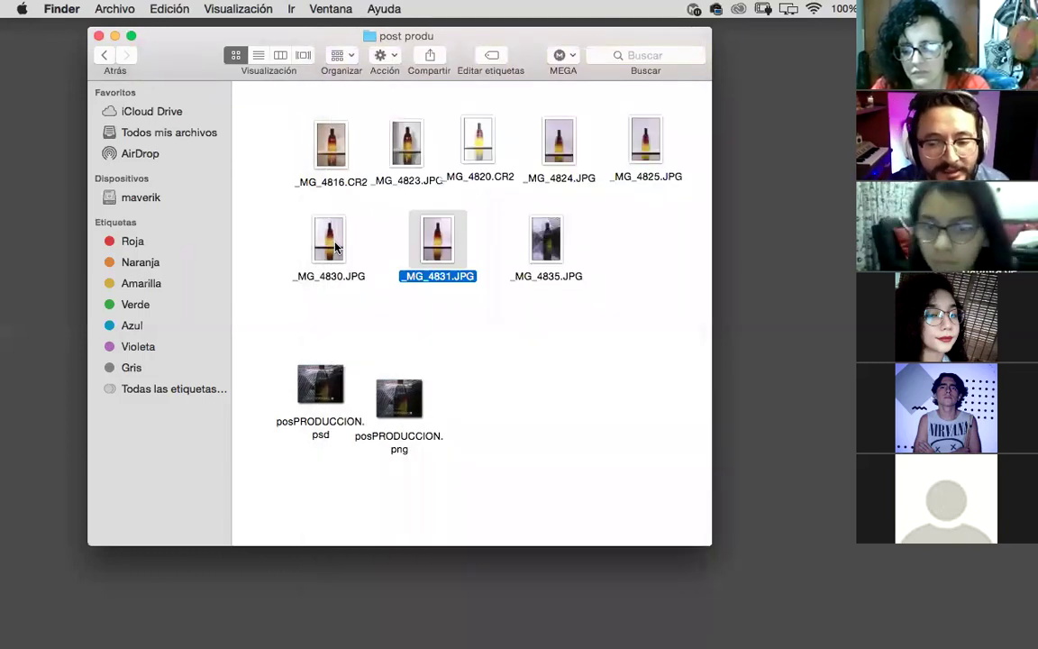
- Reopen the preview of _MG_4830.JPG and switch to _MG_4831.JPG to compare the side lighting on the bottle, and close the preview
left_click(329, 242)
key("space")
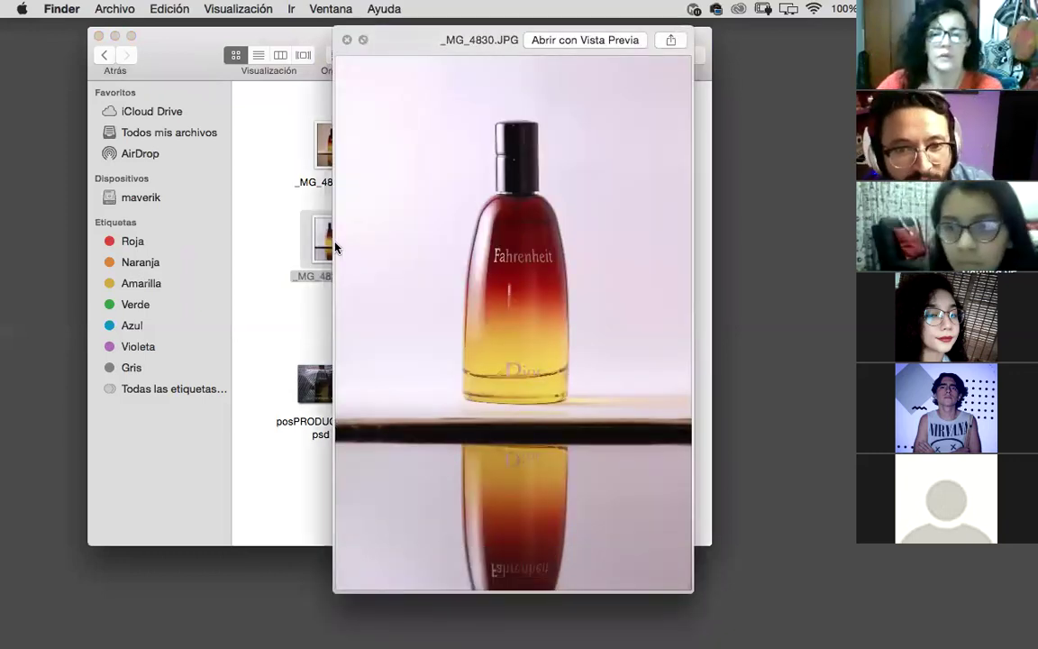
left_click(335, 248)
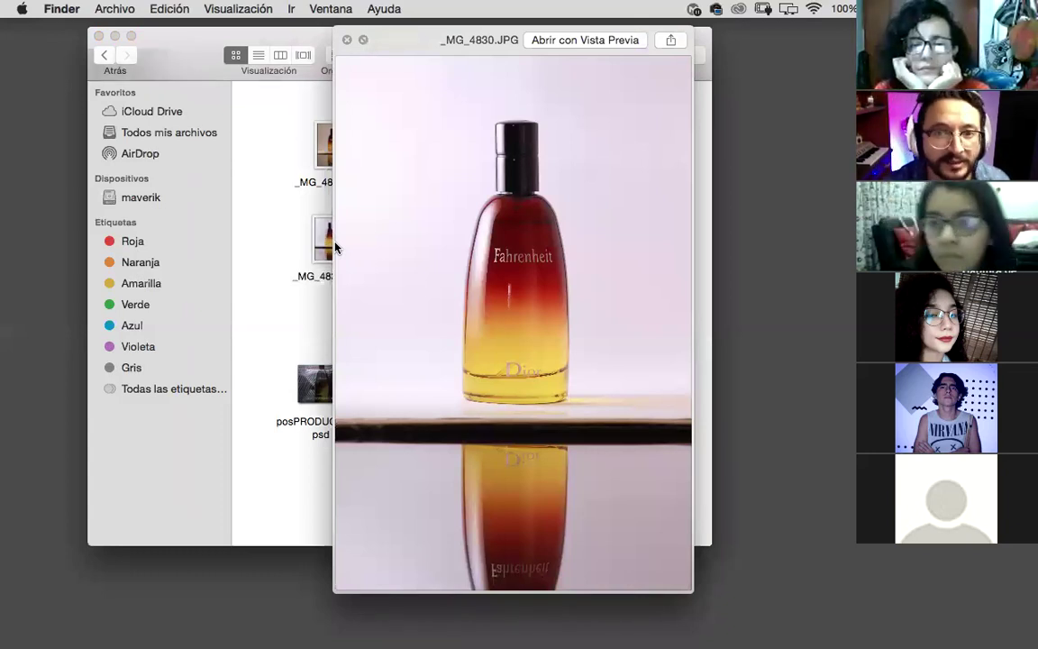
key("Right")
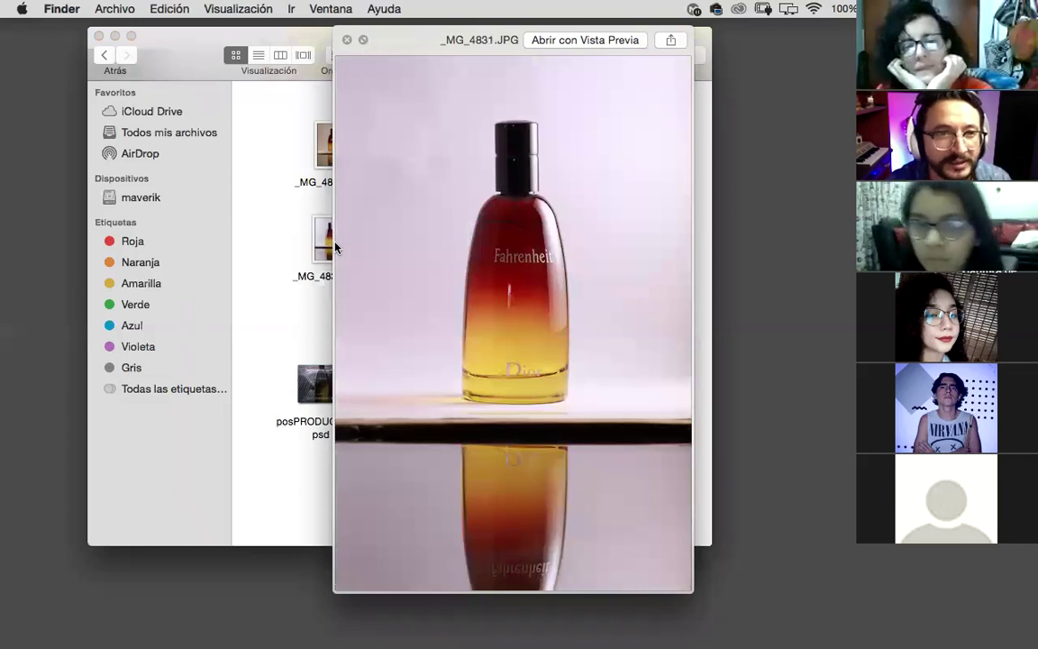
key("space")
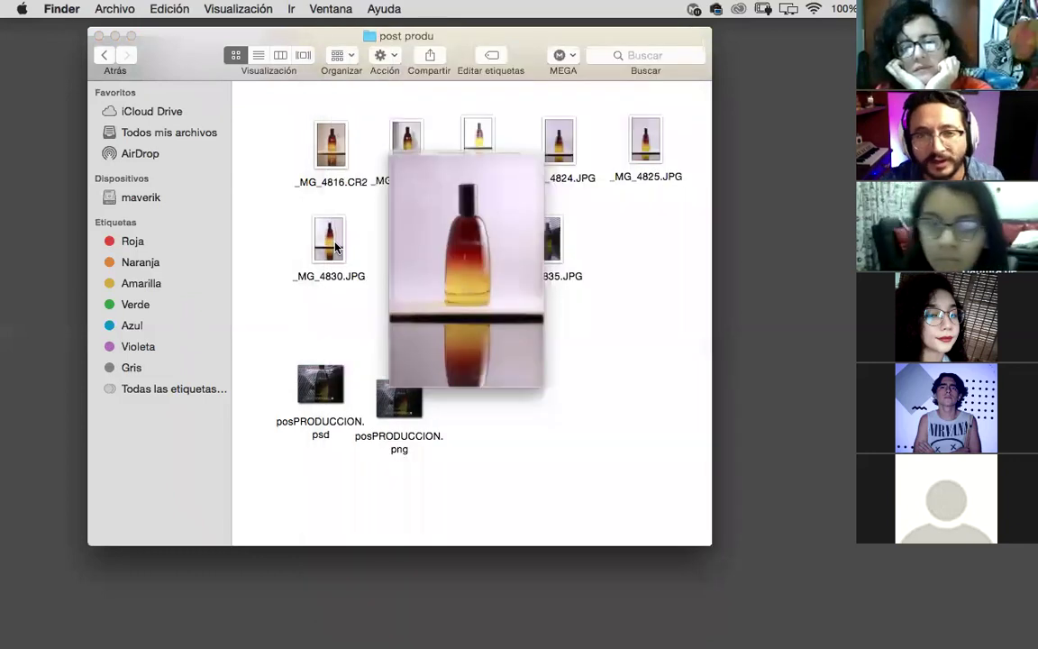
- Open _MG_4825.JPG from the post produ folder in Adobe Photoshop CS6 and move its window up just below the menu bar
left_click(559, 153)
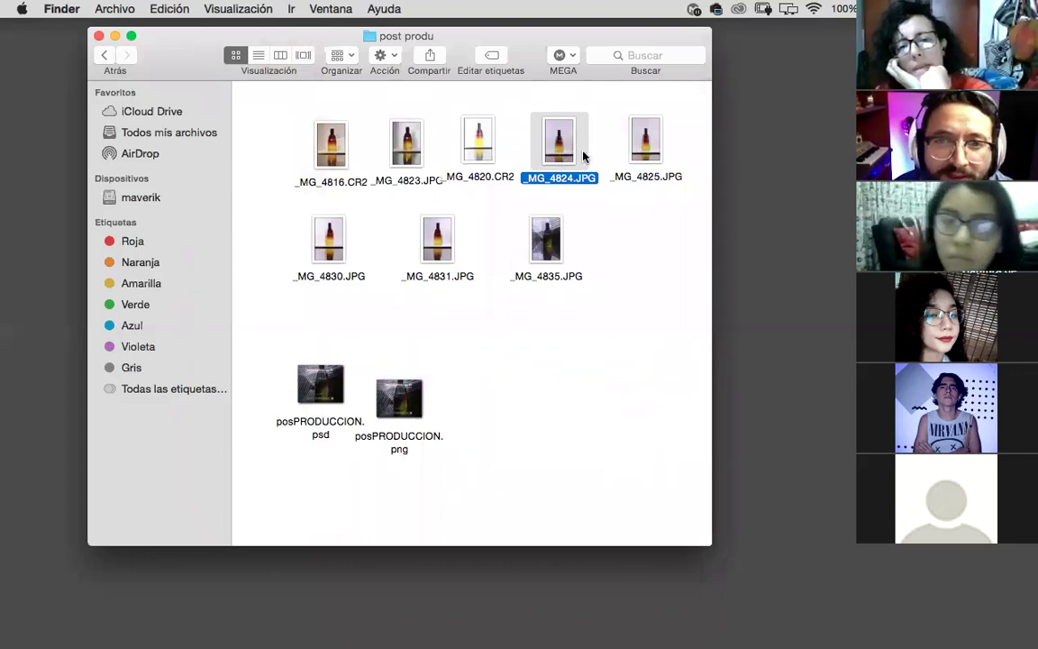
left_click(646, 155)
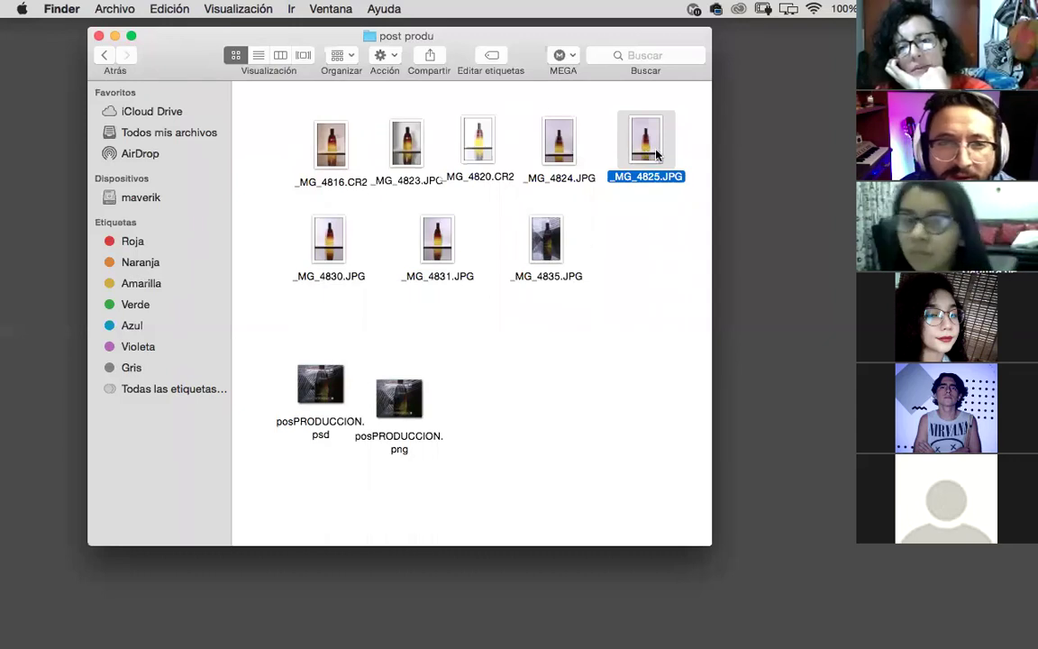
right_click(649, 153)
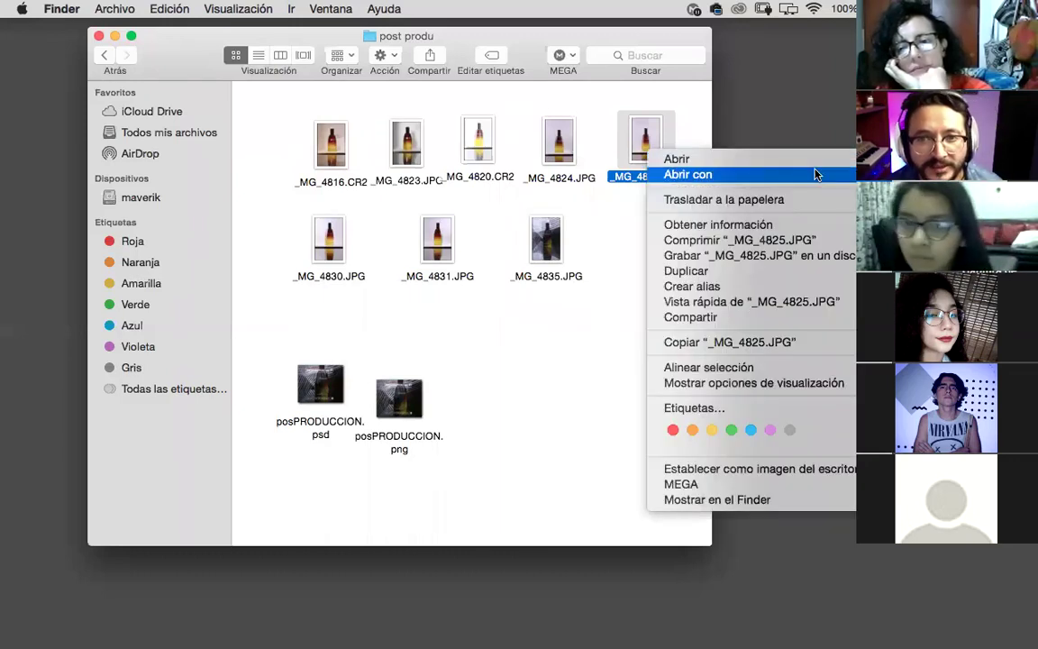
mouse_move(807, 174)
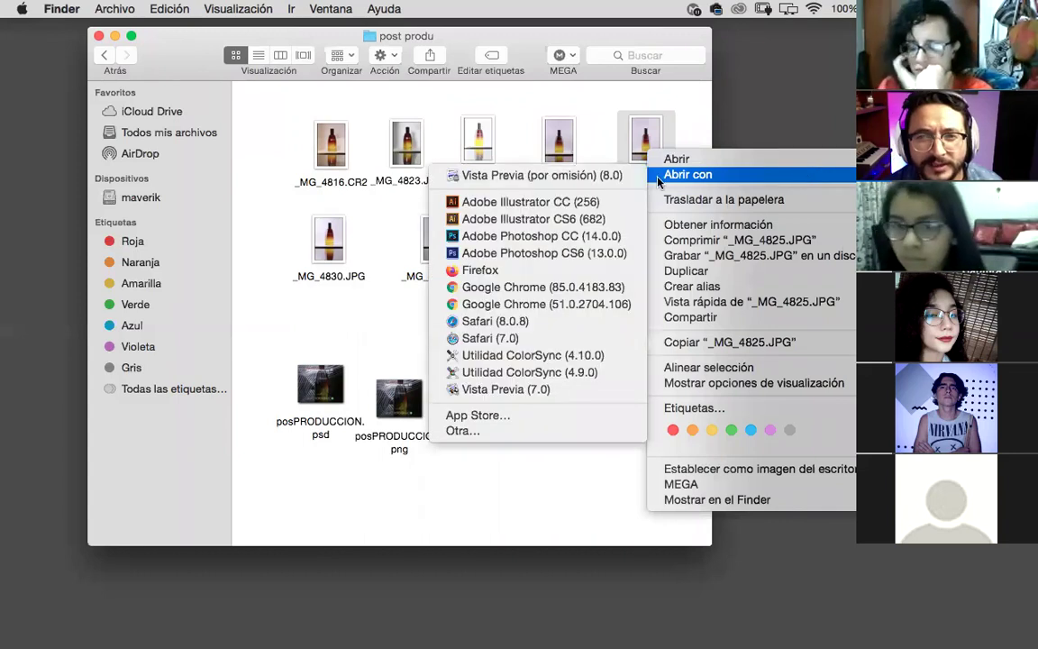
left_click(527, 255)
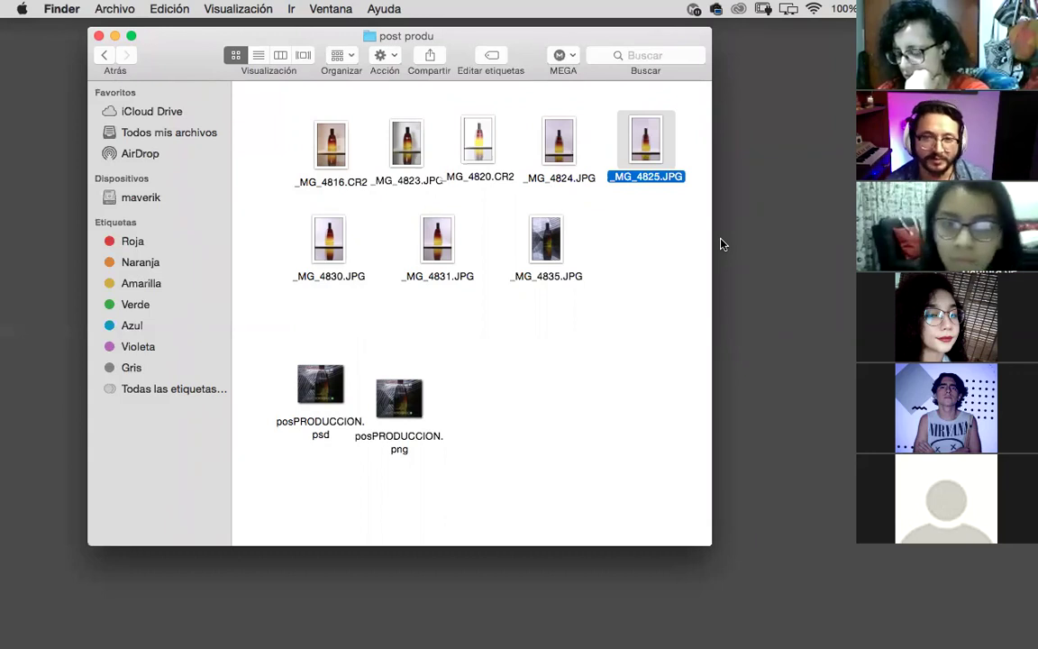
left_click(721, 244)
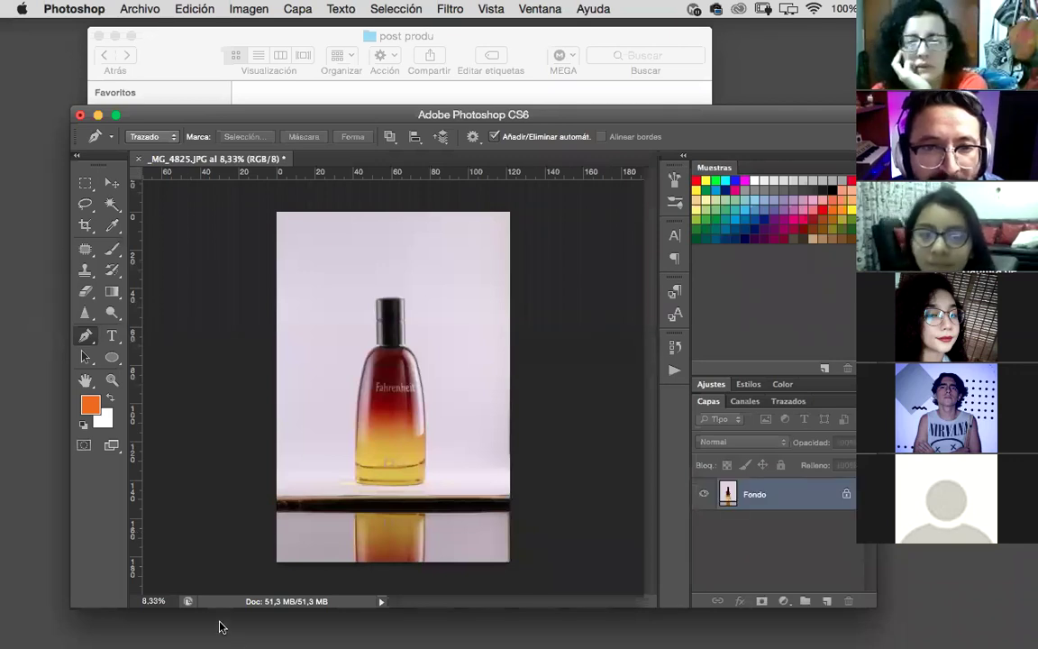
left_click_drag(357, 115, 348, 36)
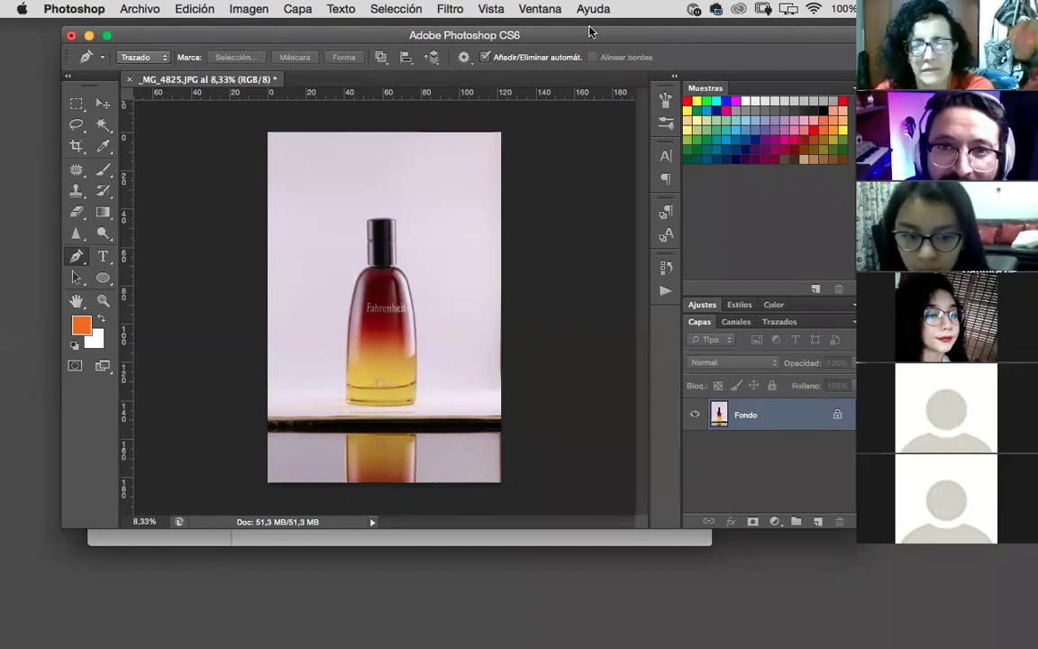
left_click_drag(590, 32, 593, 26)
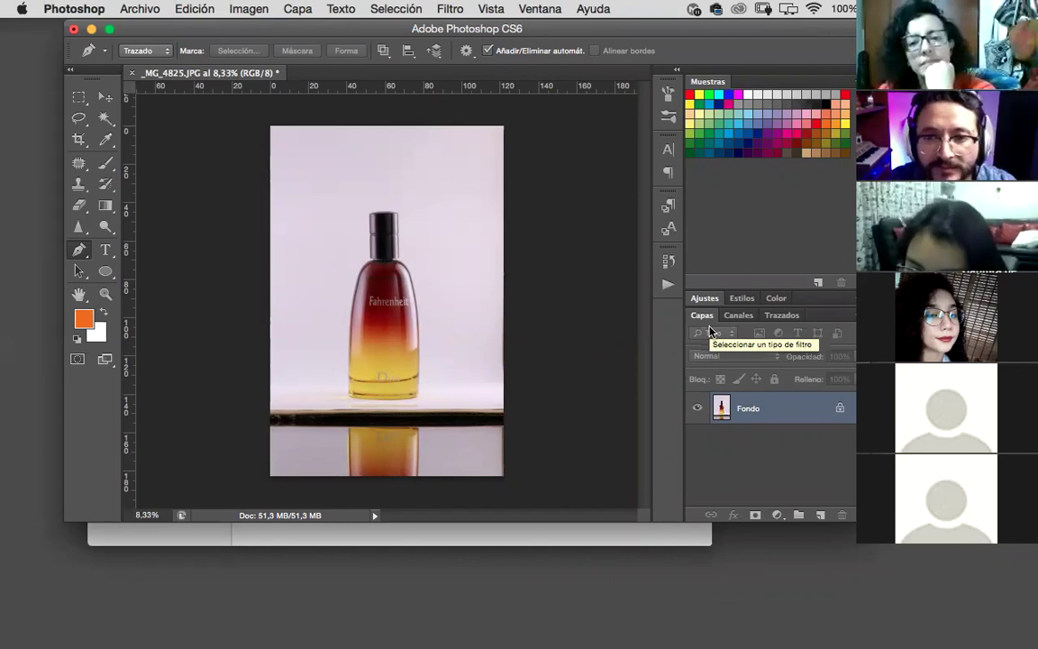
- Duplicate the Fondo layer and make the copy above it the active layer
key("super+j")
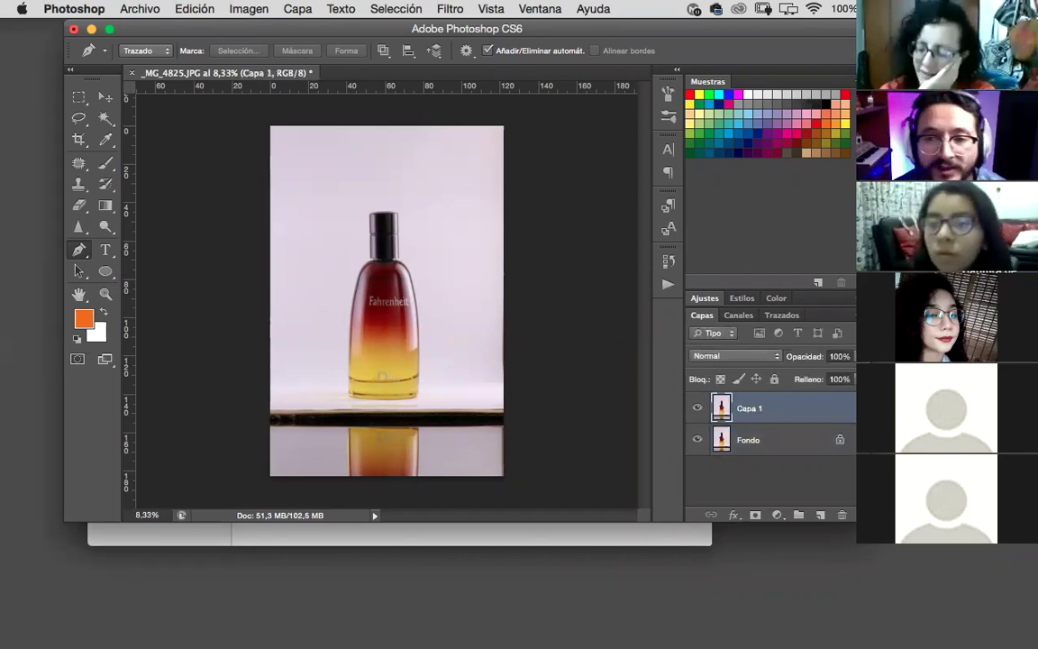
left_click(762, 446)
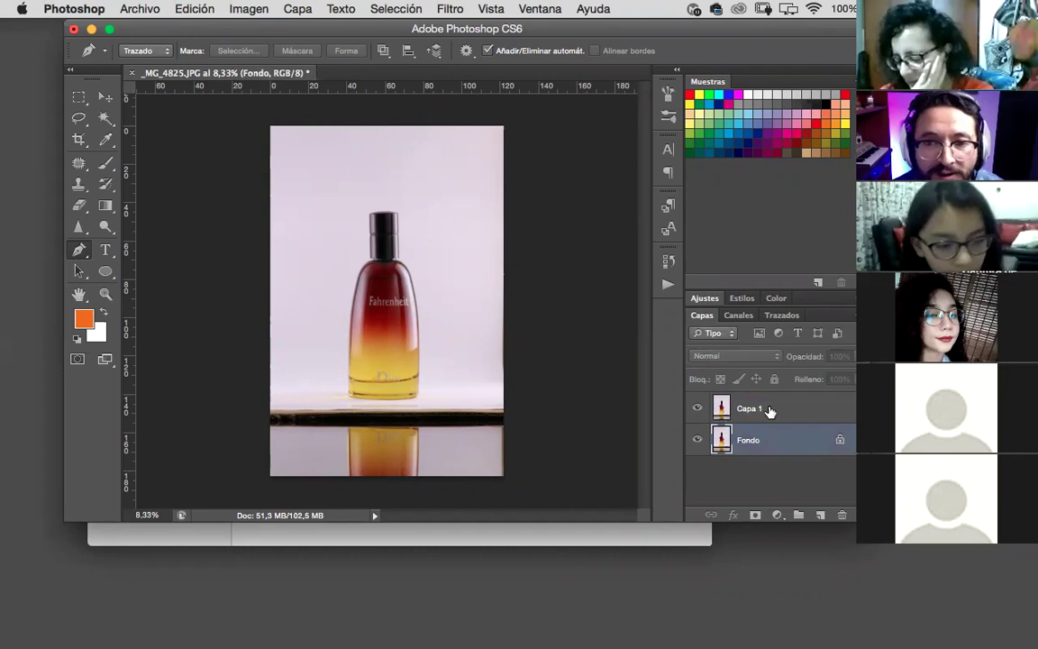
left_click(766, 411)
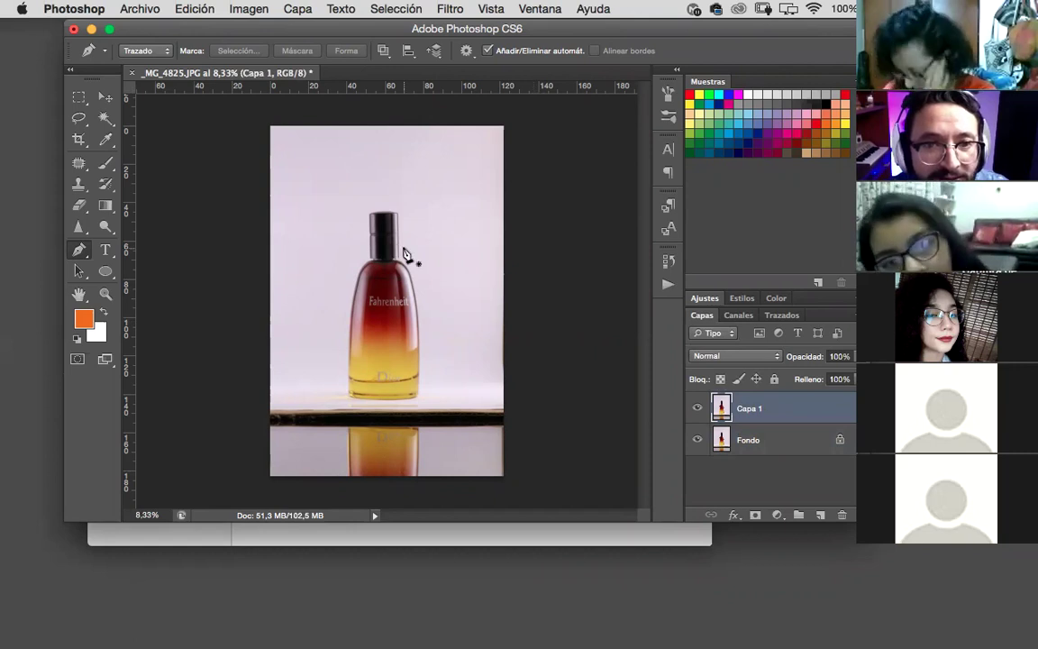
- Review the healing tool variants, briefly switching to the Spot Healing Brush, and settle on the Patch tool for retouching the backdrop beside the bottle
scroll(403, 252, "up", 5)
scroll(403, 253, "down", 2)
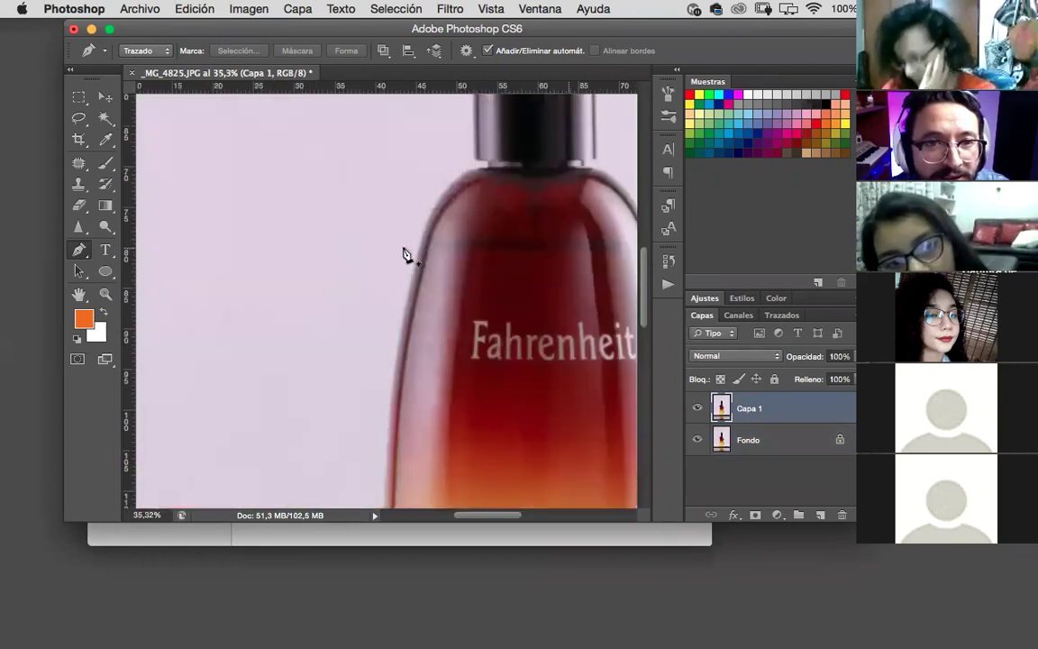
scroll(403, 253, "left", 3)
scroll(405, 255, "up", 3)
scroll(405, 255, "left", 1)
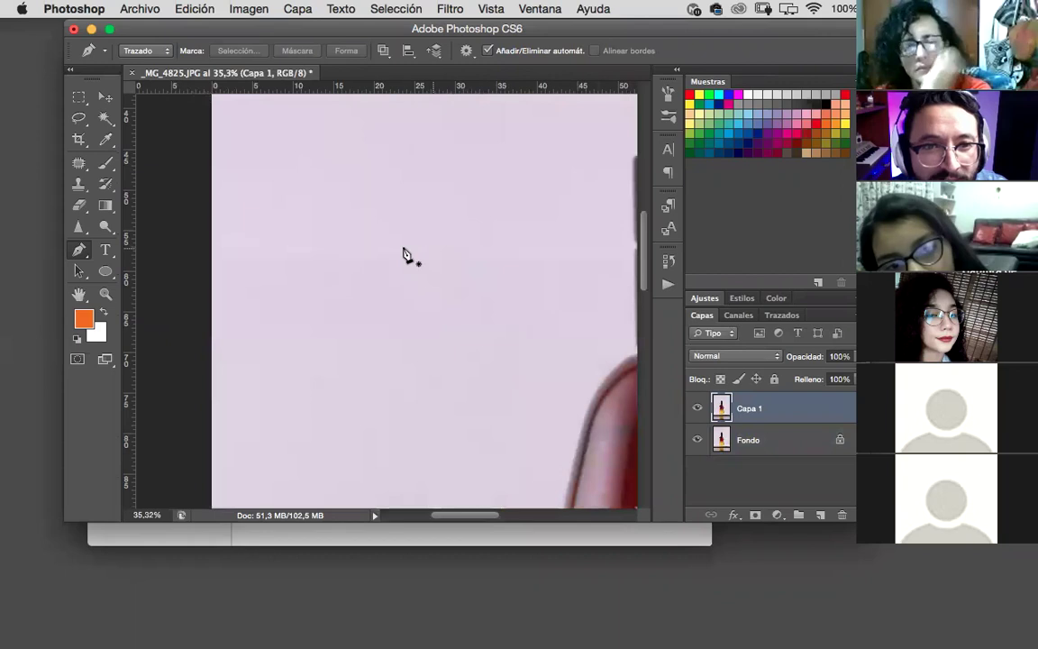
scroll(404, 255, "right", 1)
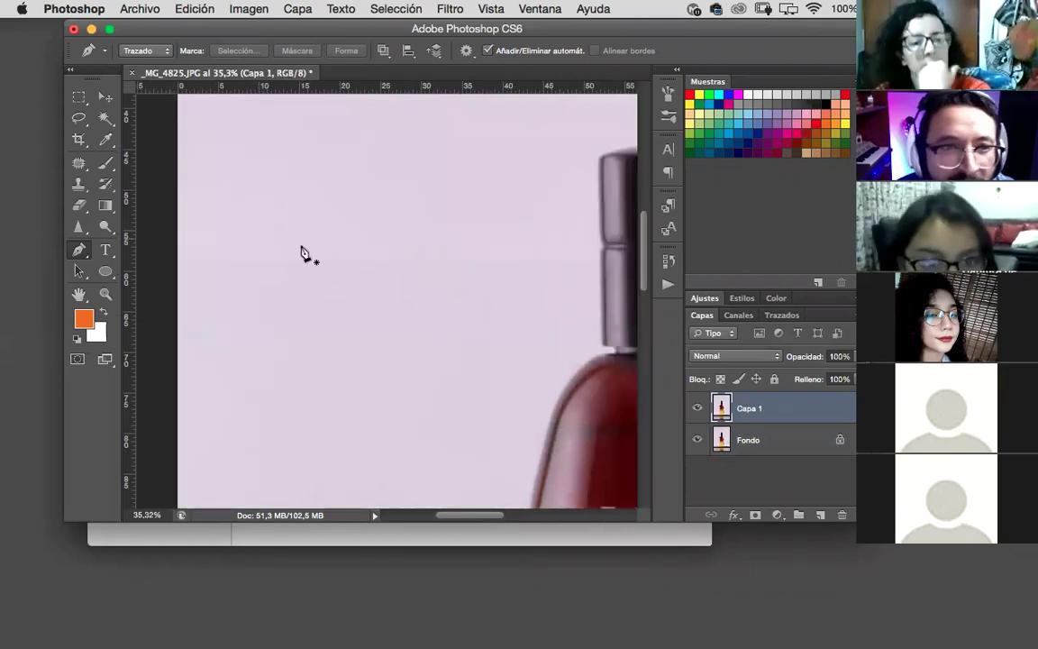
left_click(80, 165)
right_click(80, 165)
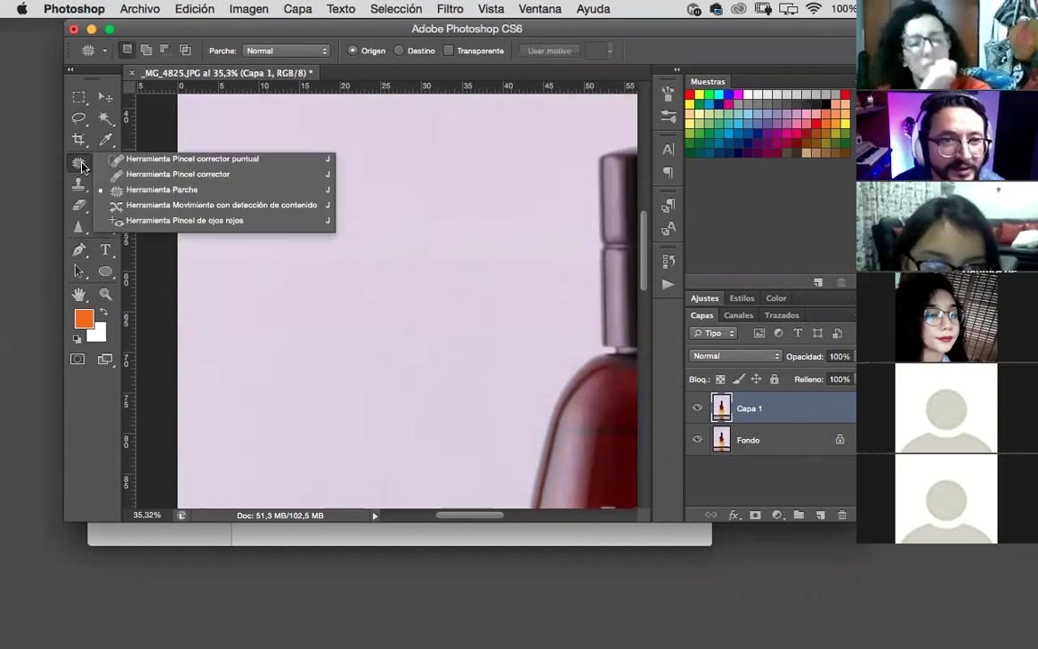
left_click(122, 159)
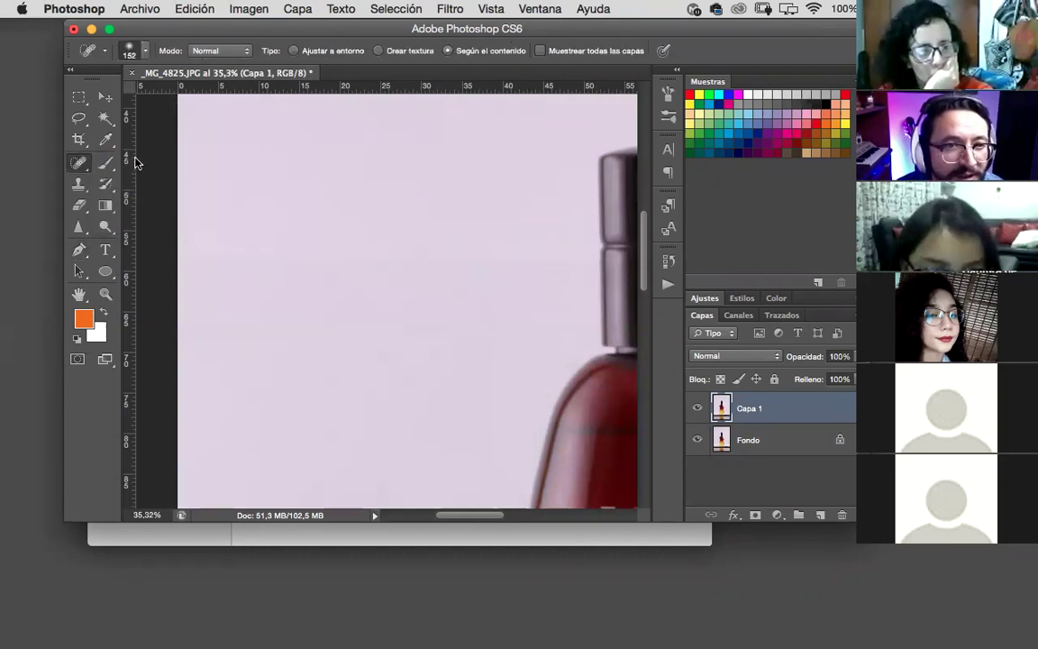
right_click(80, 166)
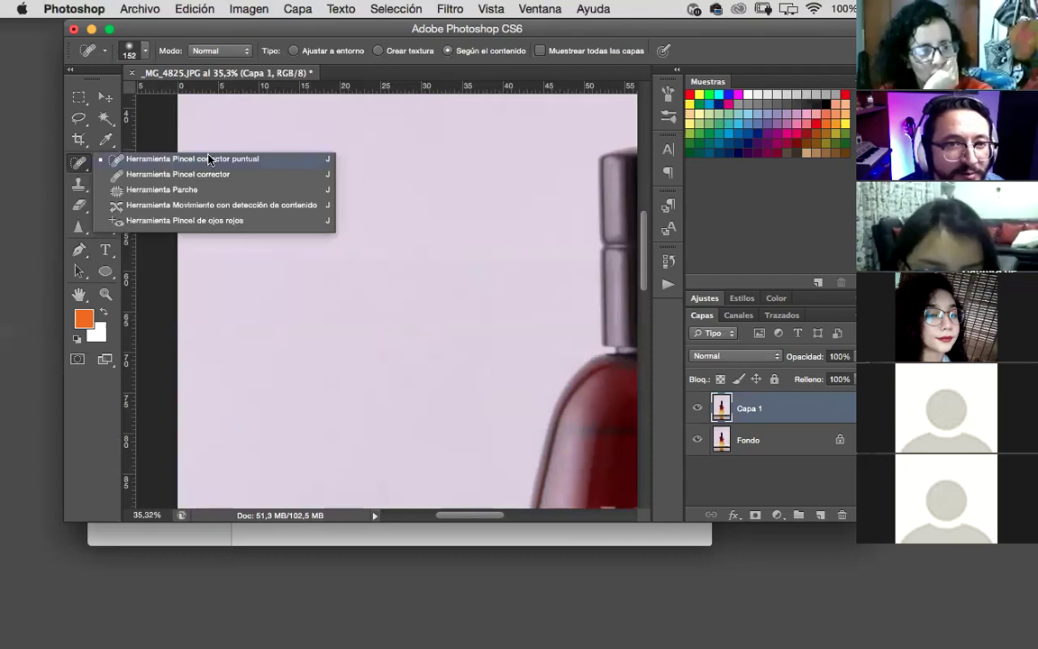
left_click(3, 252)
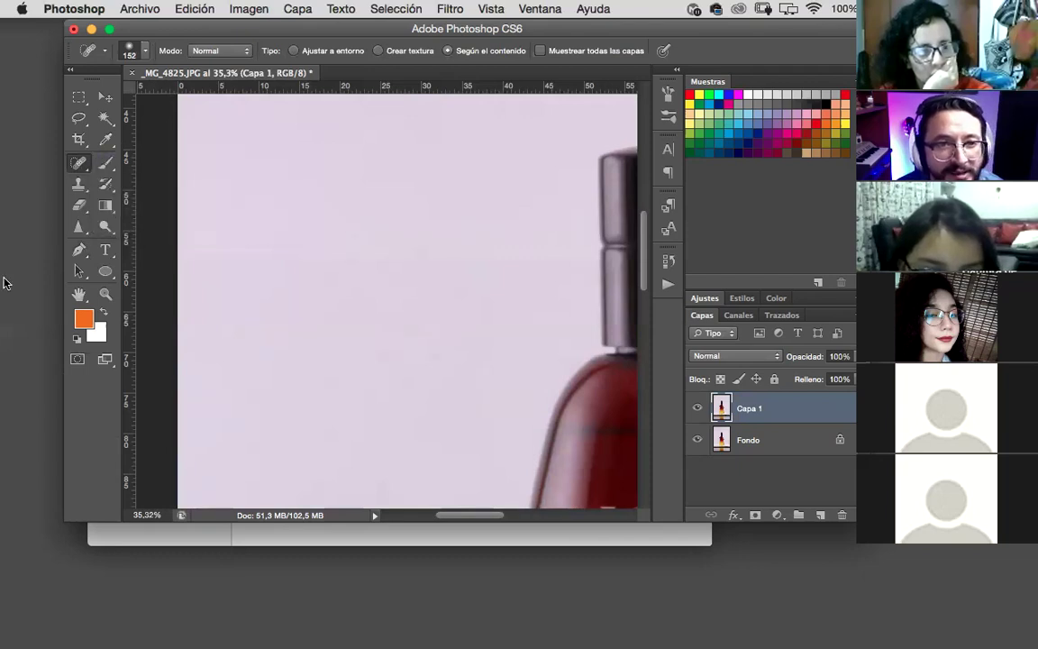
right_click(79, 171)
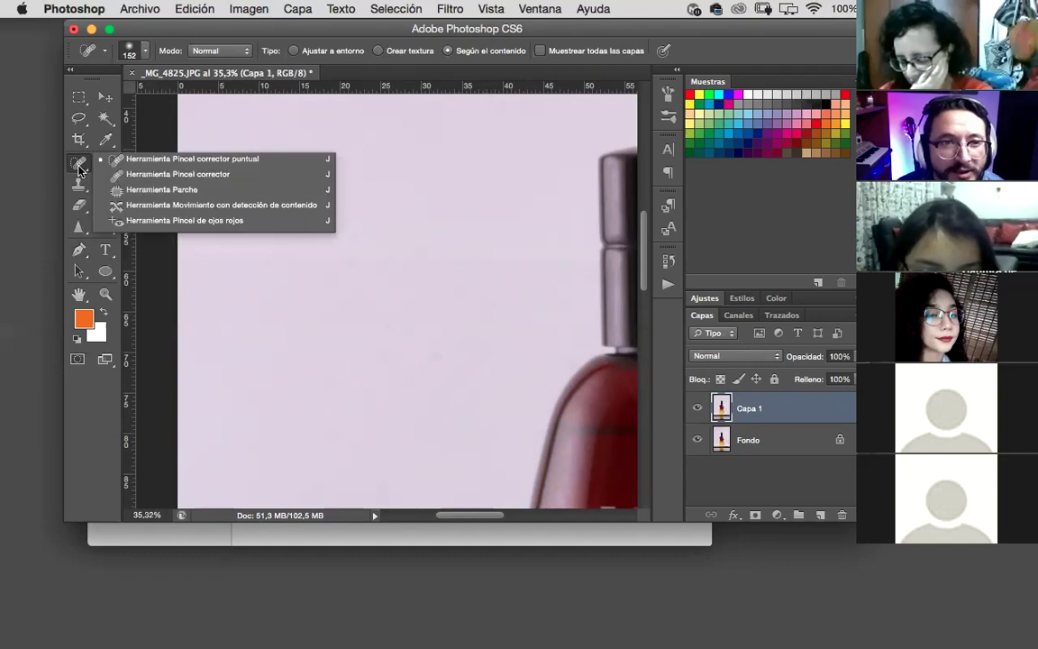
left_click(165, 190)
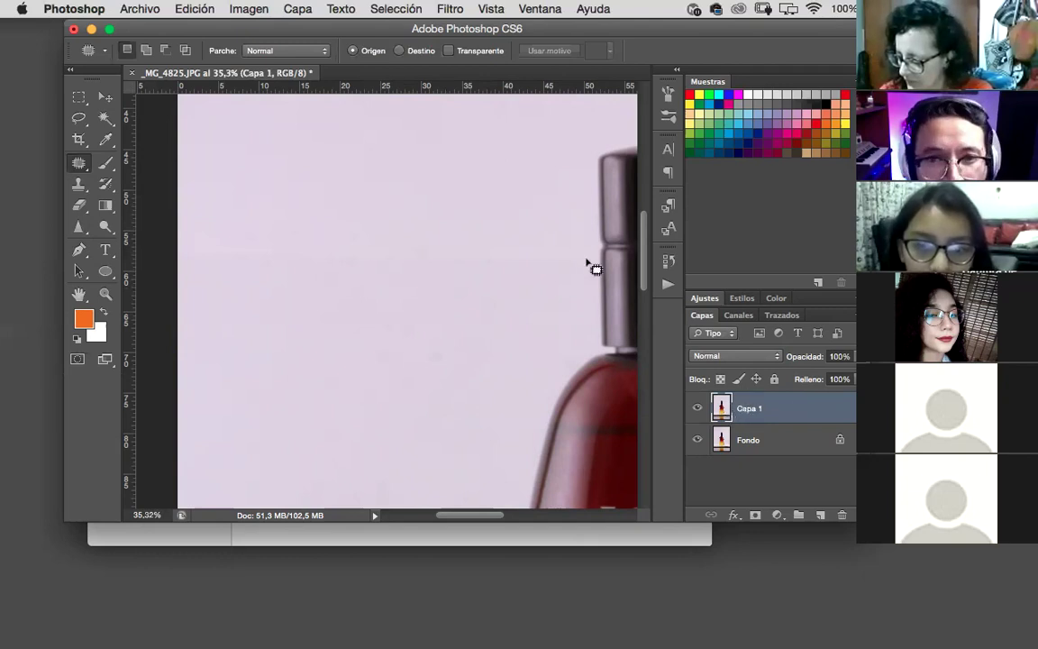
- Outline the horizontal line across the backdrop beside the bottle cap with the Patch tool, replace it with the clean area just above, and deselect
left_click_drag(518, 255, 262, 242)
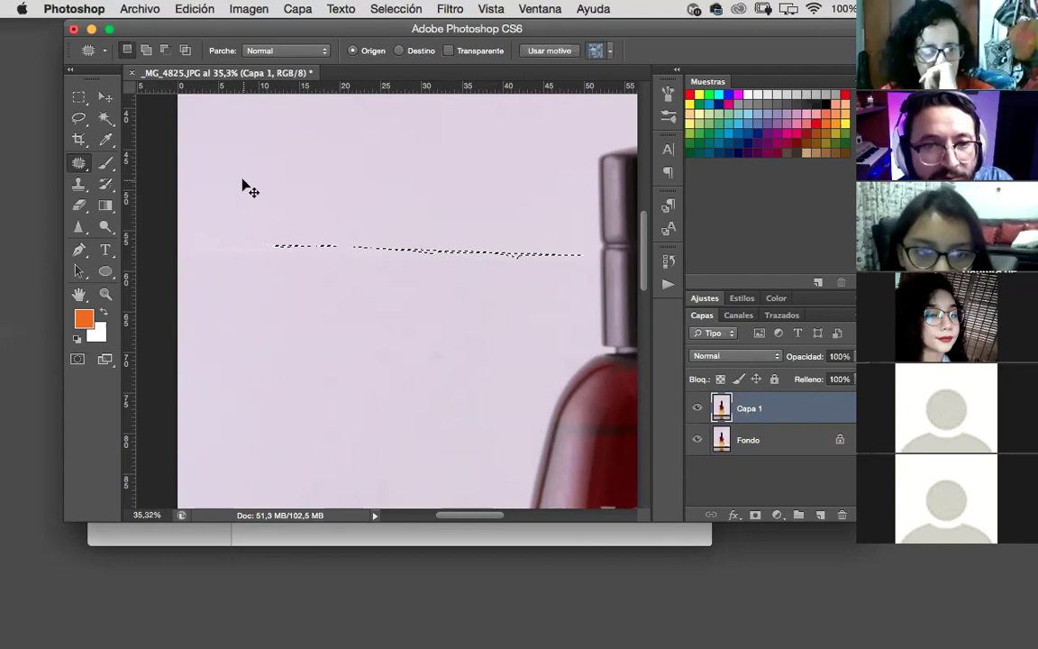
key("super+d")
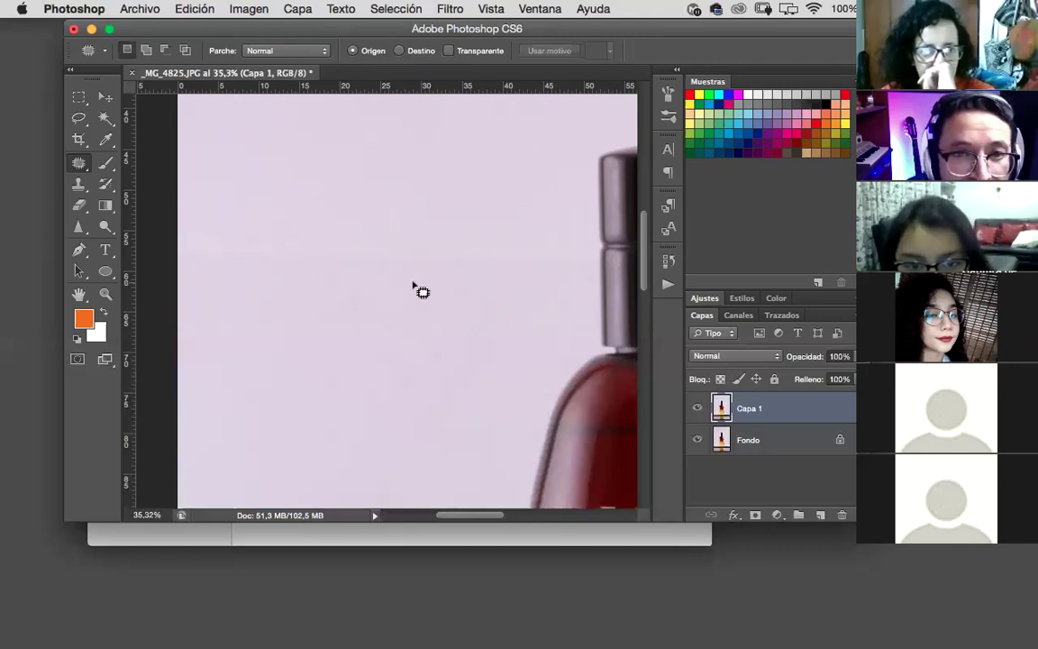
mouse_move(393, 250)
left_mouse_down()
mouse_move(209, 251)
mouse_move(182, 264)
mouse_move(344, 255)
mouse_move(575, 273)
mouse_move(590, 251)
mouse_move(317, 243)
mouse_move(179, 255)
mouse_move(207, 272)
mouse_move(587, 277)
left_mouse_up()
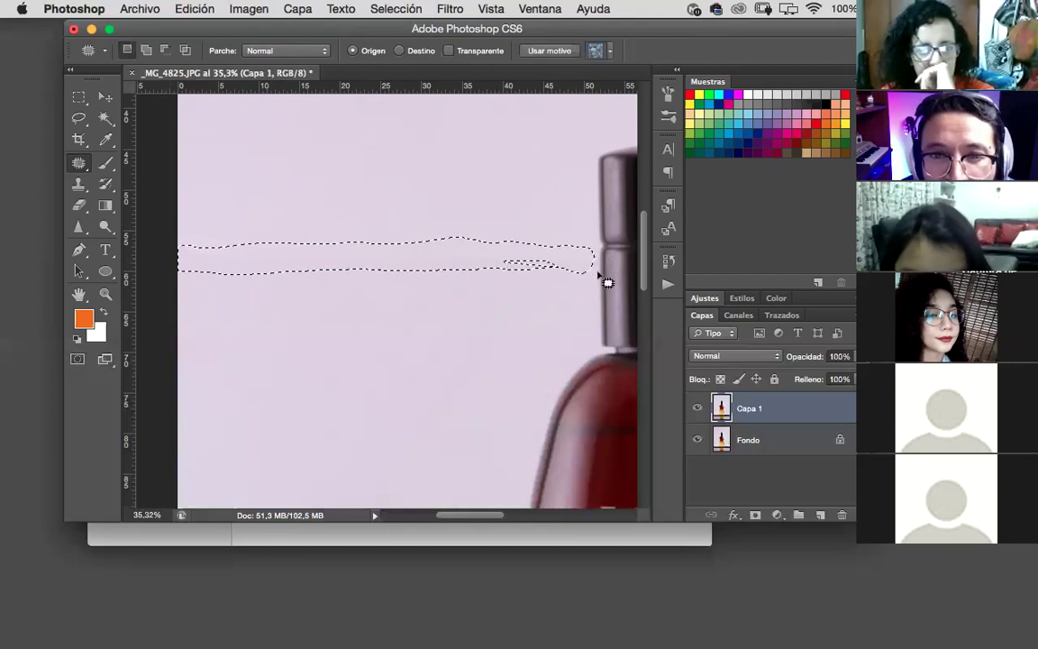
left_click_drag(531, 254, 527, 233)
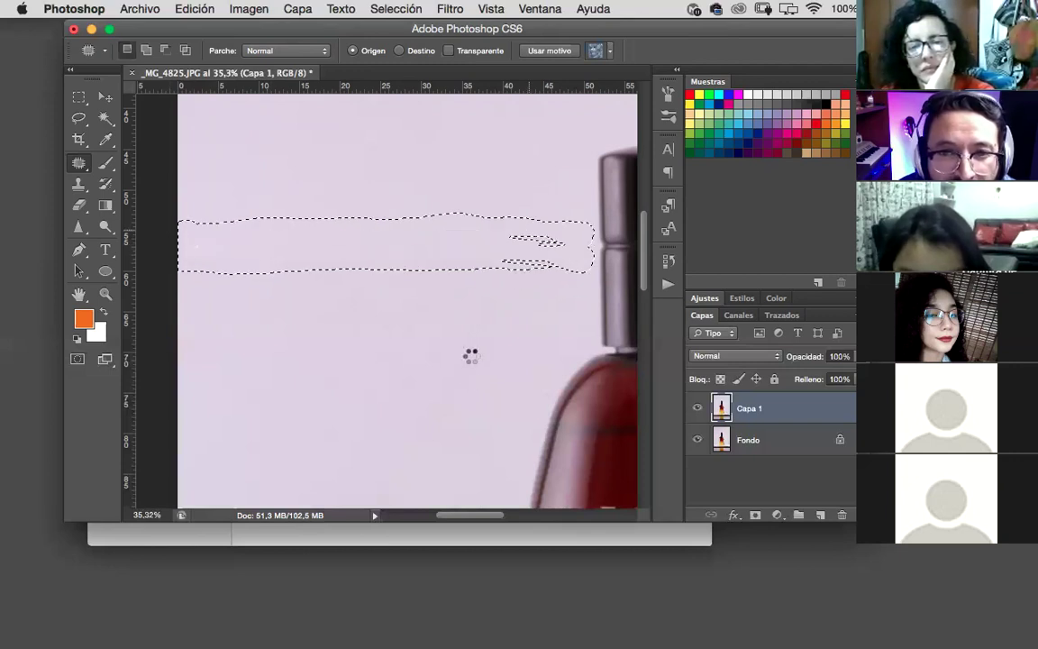
key("ctrl+d")
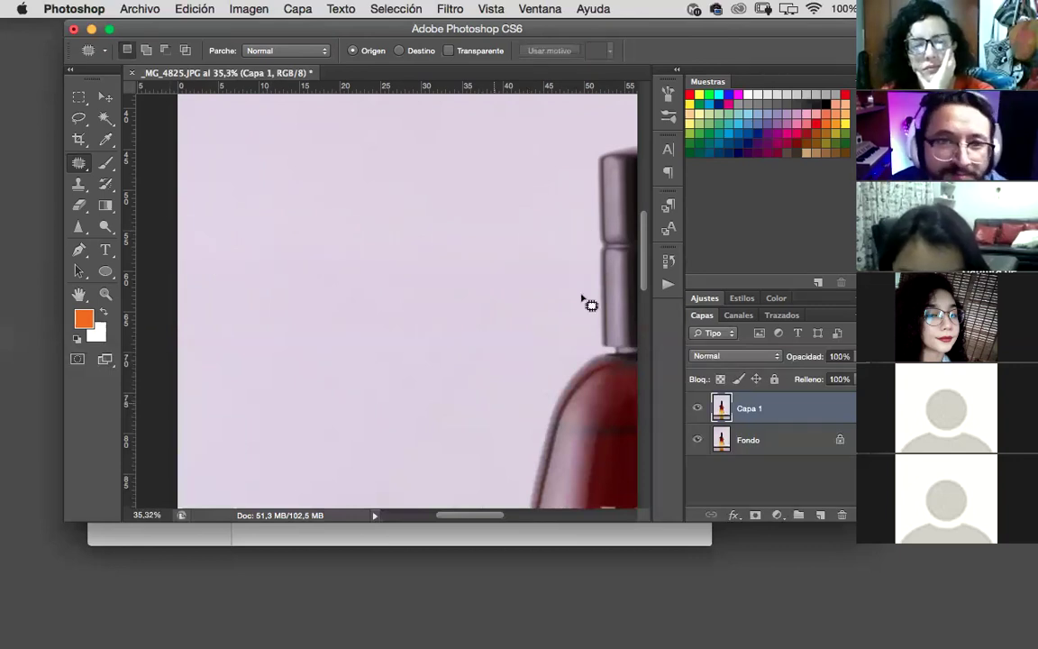
- Patch three small spots on the backdrop to the left of the bottle cap with clean areas nearby, using the Patch tool
mouse_move(365, 139)
left_mouse_down()
mouse_move(366, 155)
mouse_move(411, 141)
left_mouse_up()
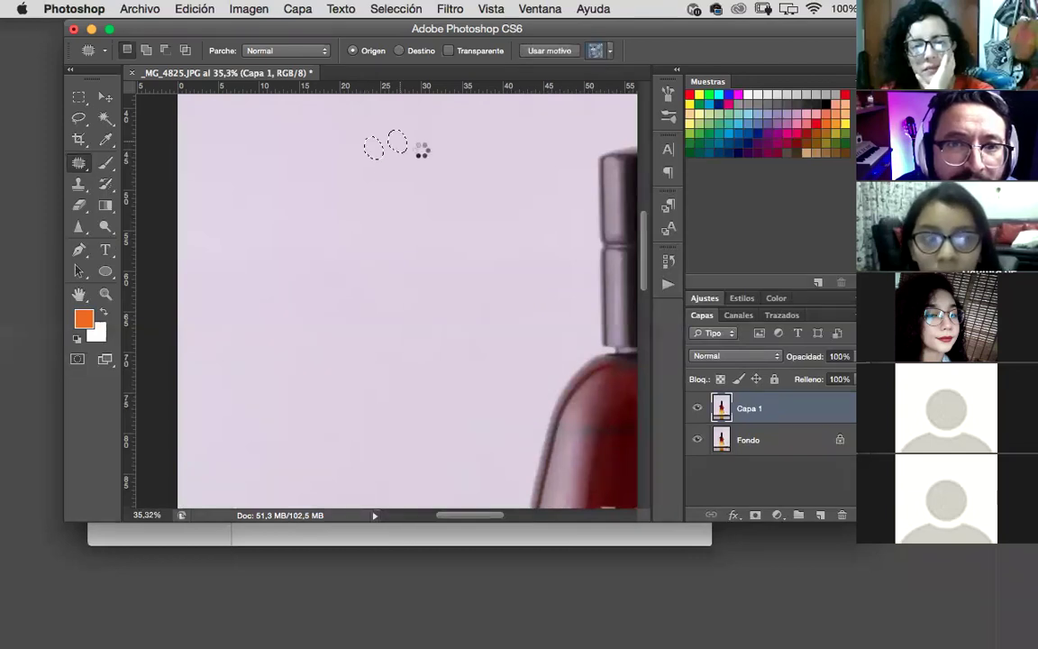
left_click(438, 174)
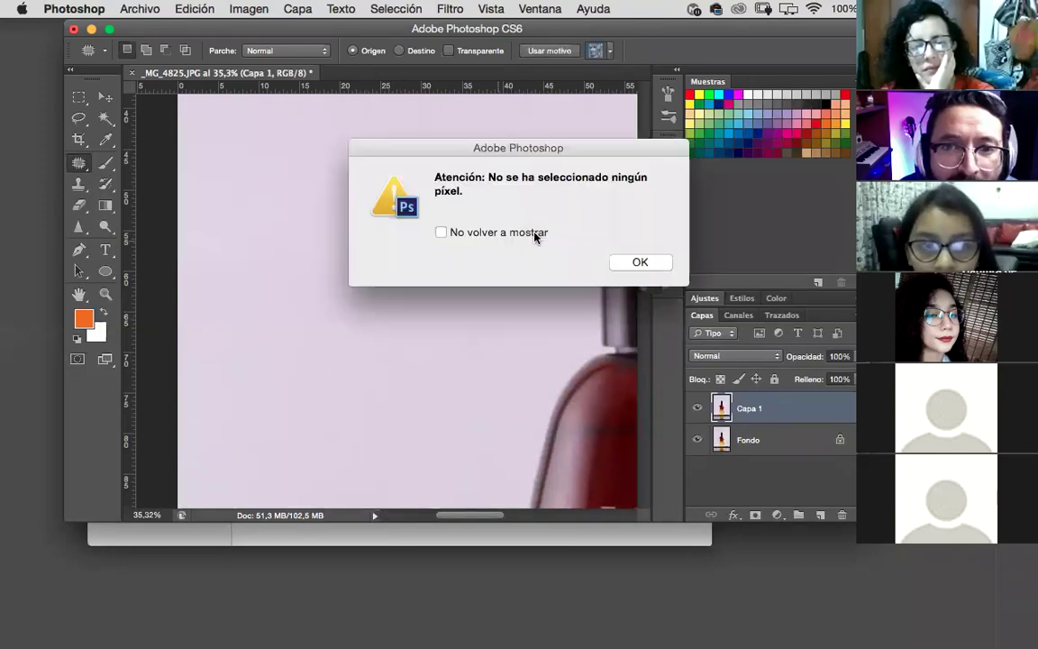
left_click(639, 263)
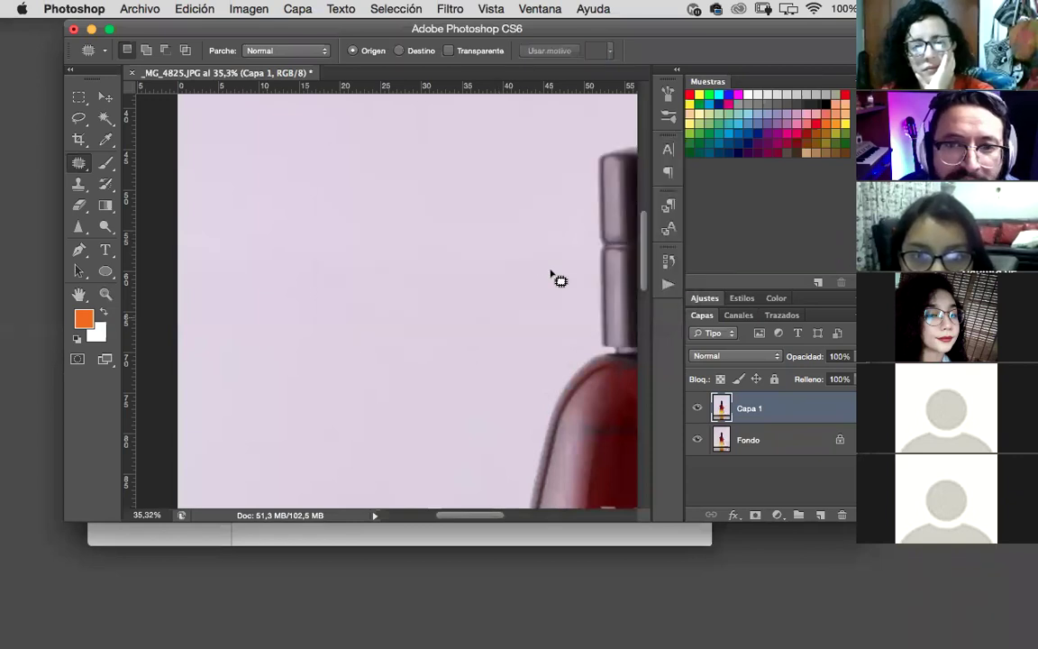
mouse_move(528, 264)
left_mouse_down()
mouse_move(536, 276)
mouse_move(440, 269)
left_mouse_up()
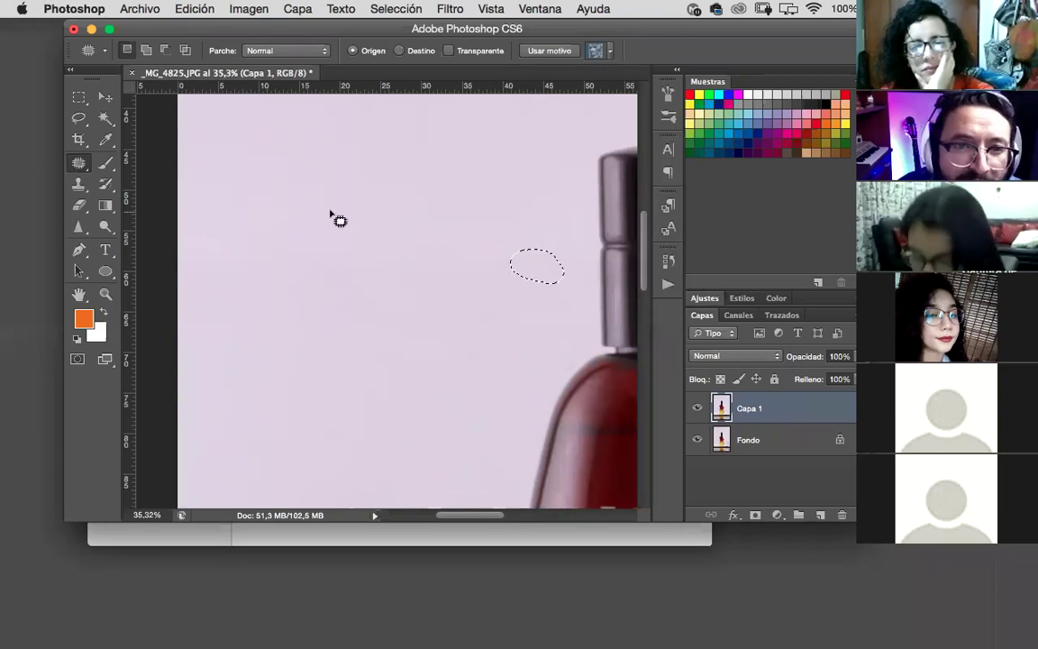
left_click_drag(317, 215, 324, 239)
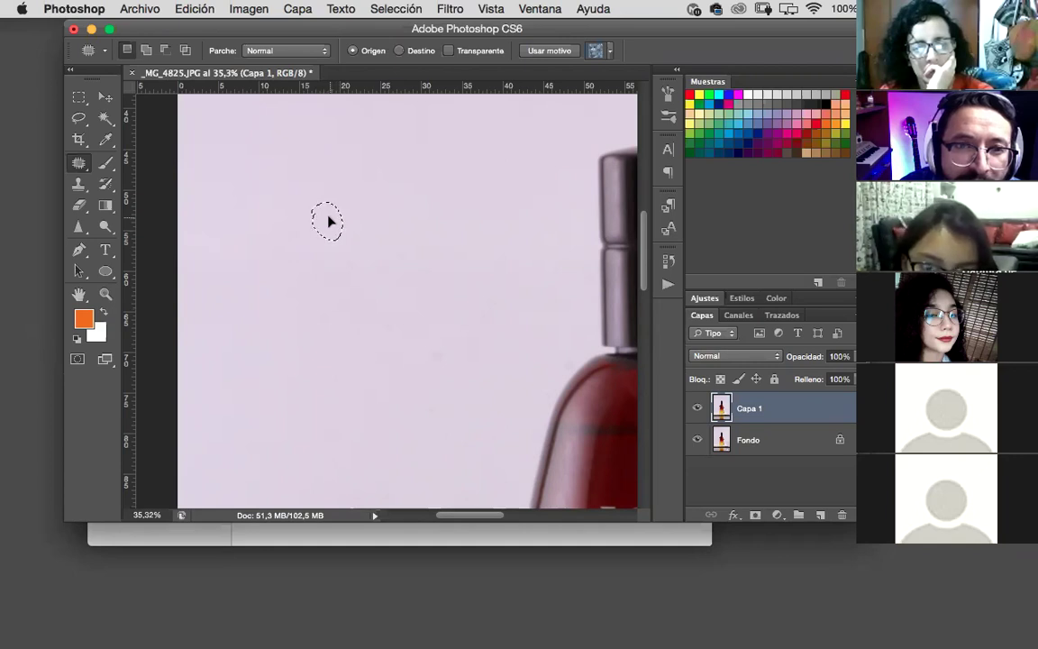
left_click_drag(328, 221, 379, 169)
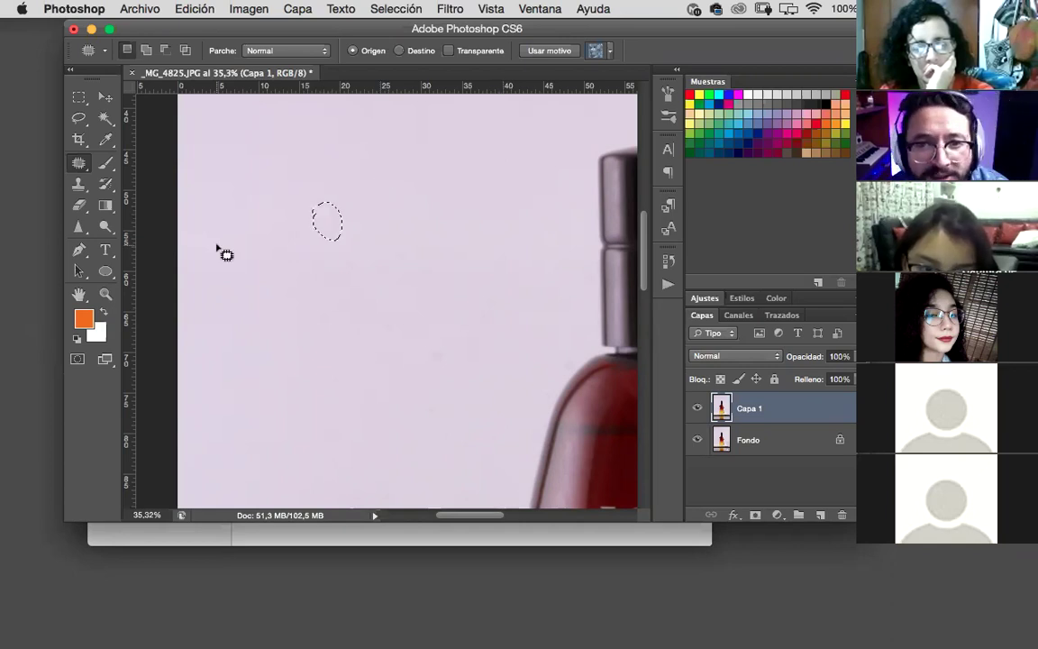
- Outline the horizontal line across the backdrop to the right of the bottle cap, patch it with the clean area just above, and deselect
scroll(415, 321, "right", 3)
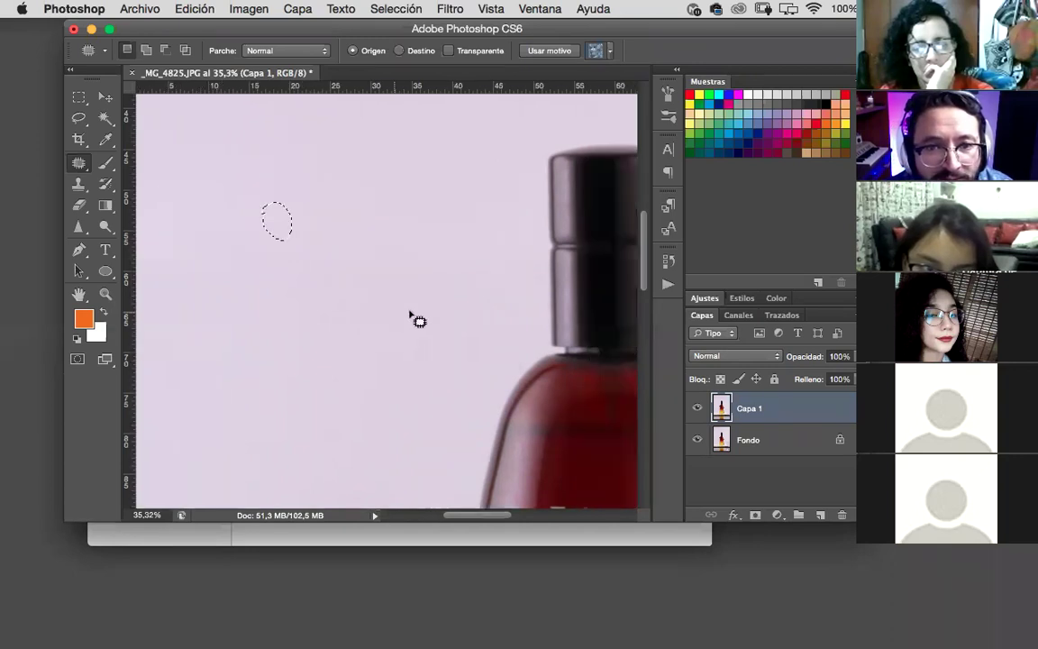
scroll(412, 313, "right", 4)
scroll(413, 312, "right", 10)
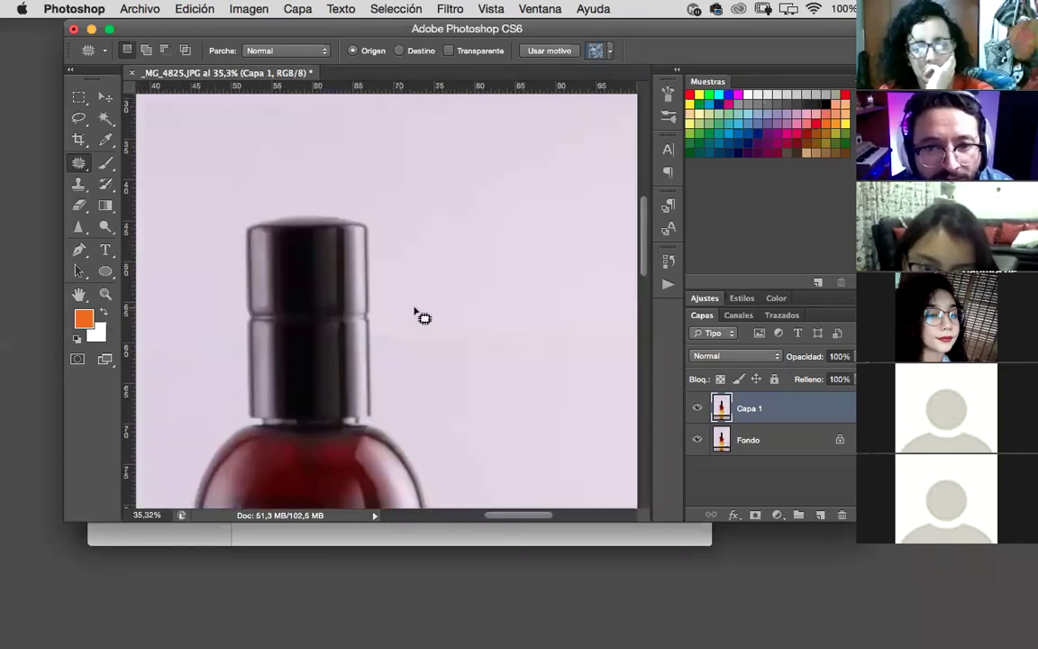
scroll(411, 314, "right", 6)
scroll(417, 313, "down", 5)
scroll(419, 312, "up", 2)
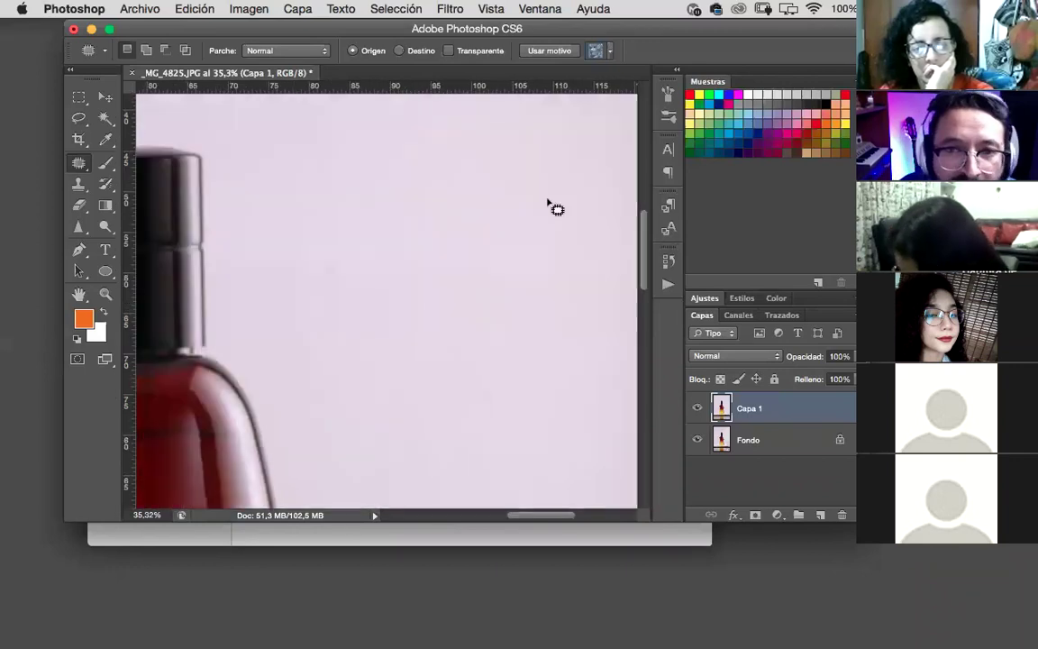
scroll(541, 225, "right", 3)
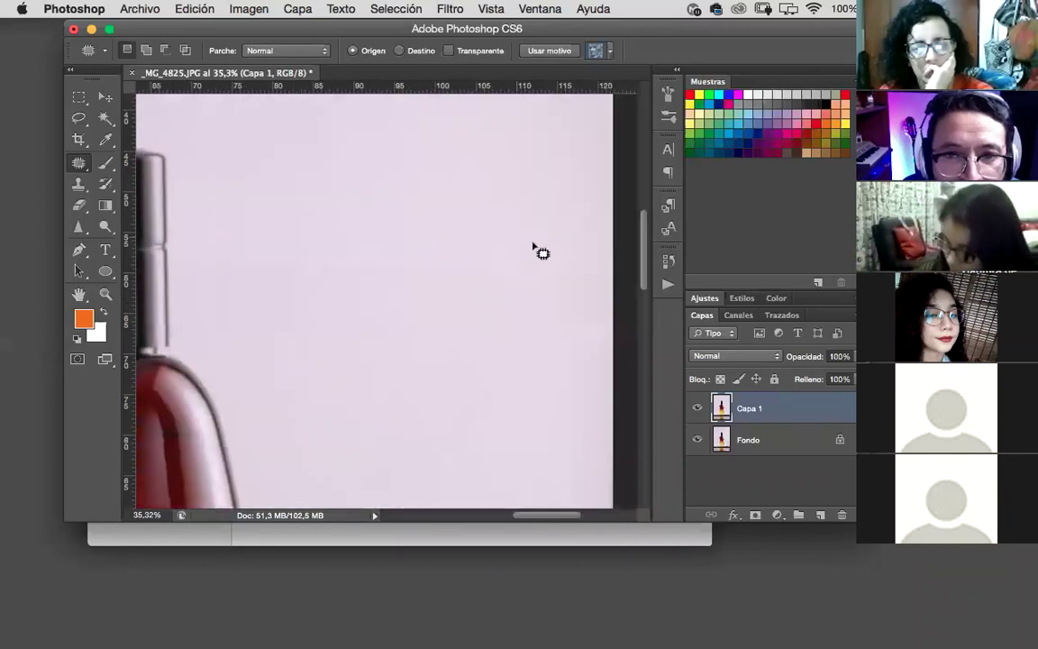
mouse_move(397, 259)
left_mouse_down()
mouse_move(267, 256)
mouse_move(183, 271)
mouse_move(260, 285)
mouse_move(591, 296)
mouse_move(617, 284)
mouse_move(577, 262)
mouse_move(429, 273)
left_mouse_up()
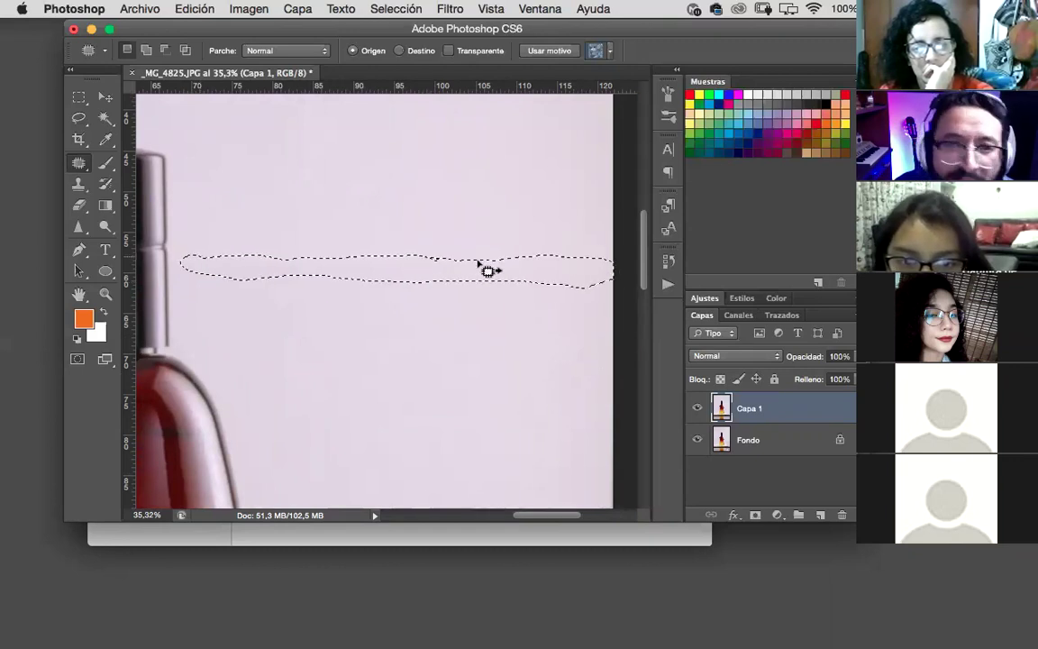
left_click_drag(502, 268, 498, 236)
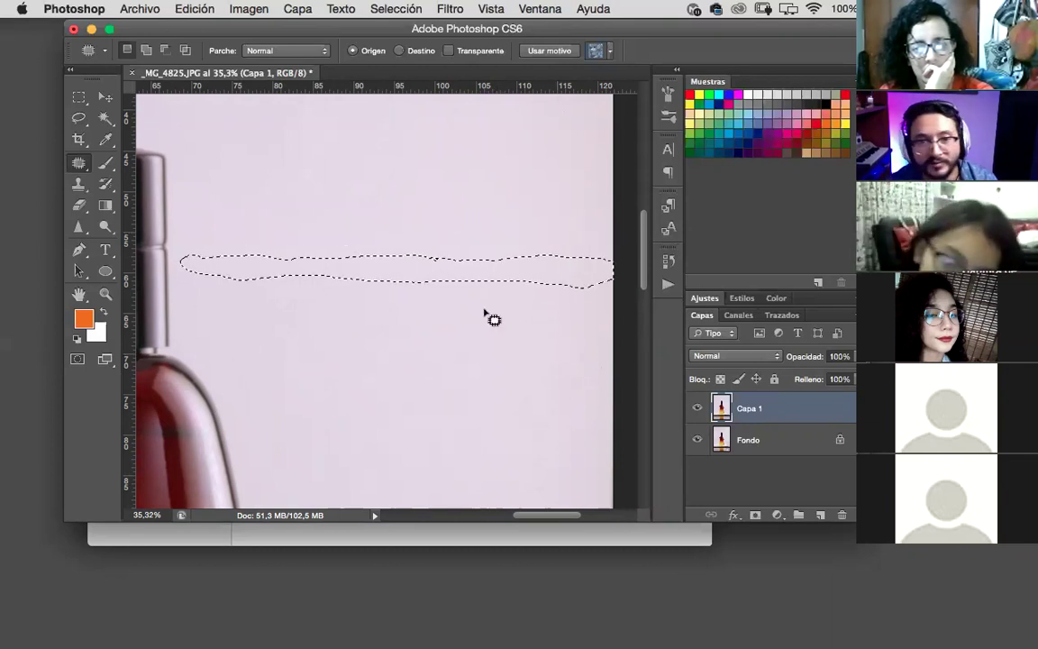
key("super+d")
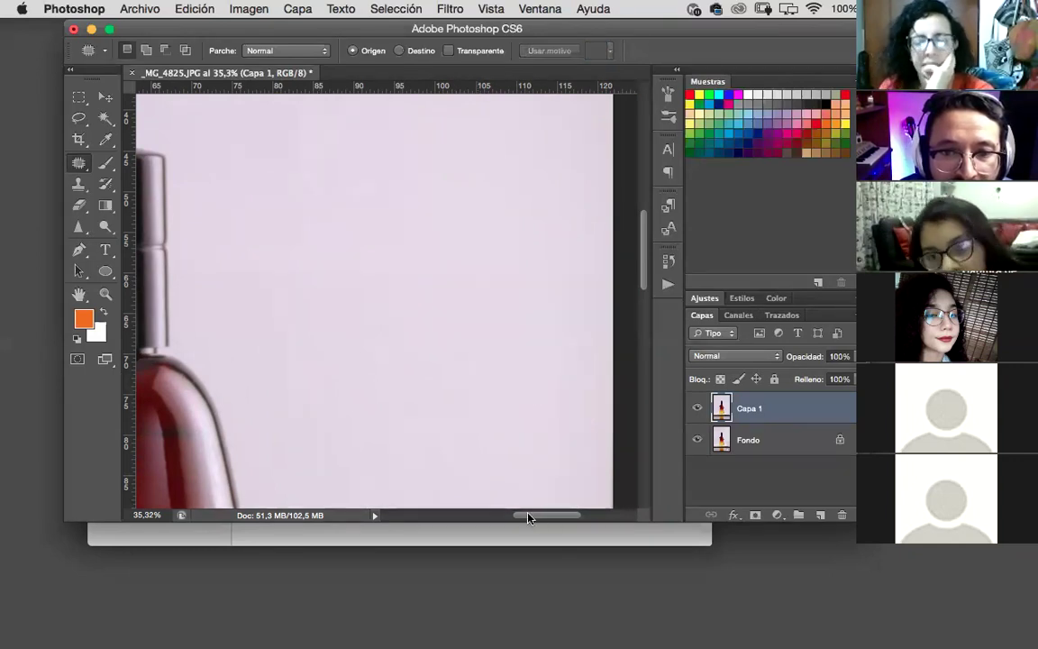
- Patch a small round area of backdrop right of the cap, trying the cap, the red glass and clean backdrop as sources, and deselect
scroll(508, 277, "left", 5)
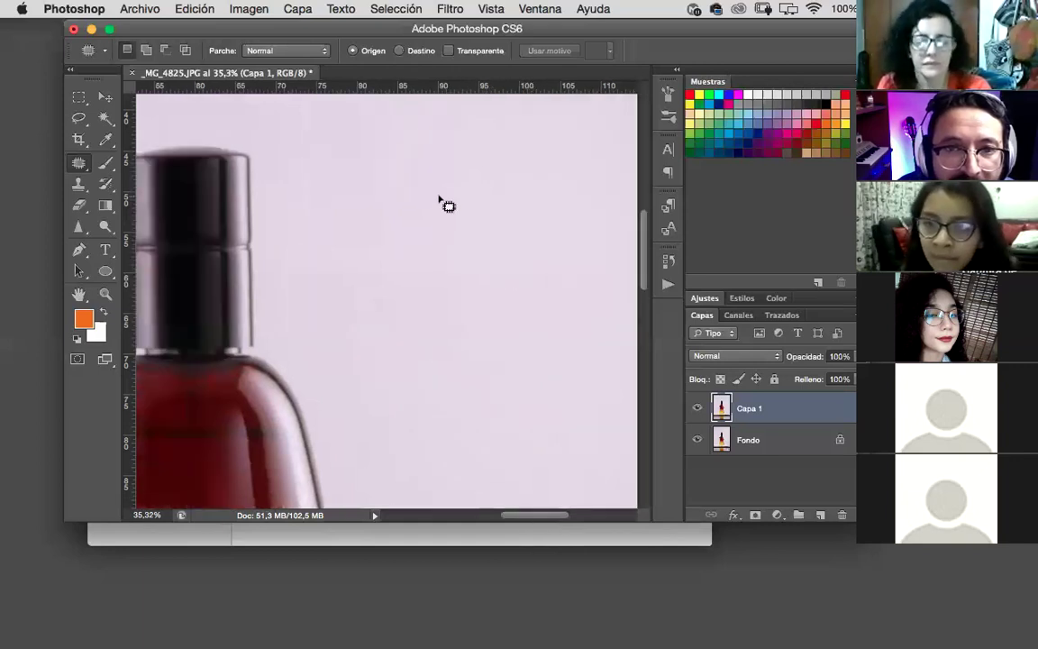
mouse_move(439, 200)
left_mouse_down()
mouse_move(455, 212)
mouse_move(343, 234)
mouse_move(185, 208)
mouse_move(207, 231)
left_mouse_up()
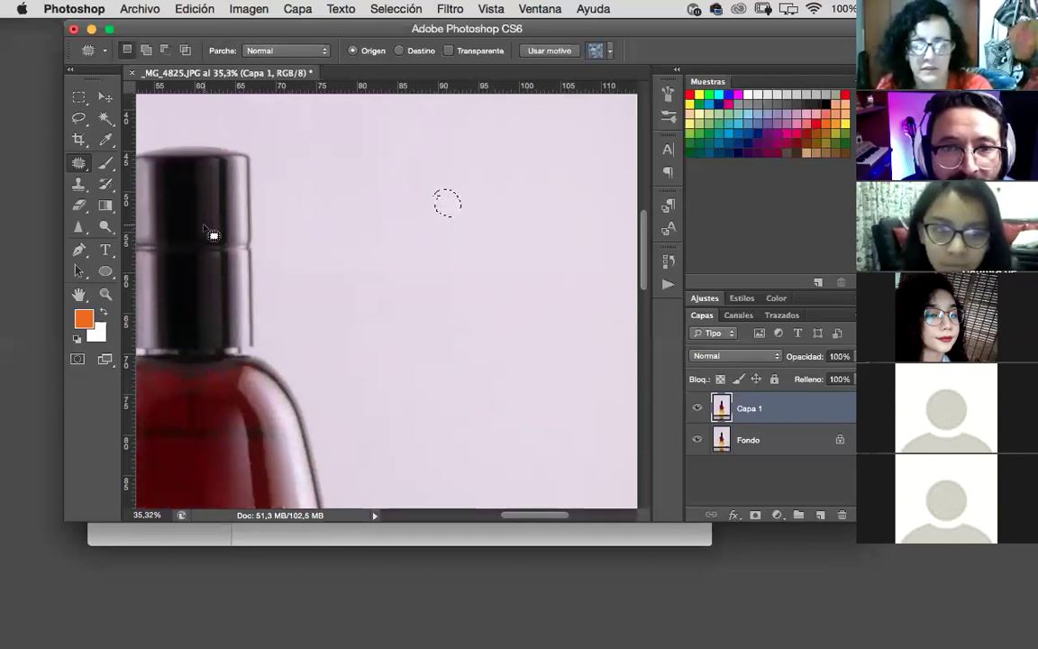
left_click_drag(435, 204, 280, 422)
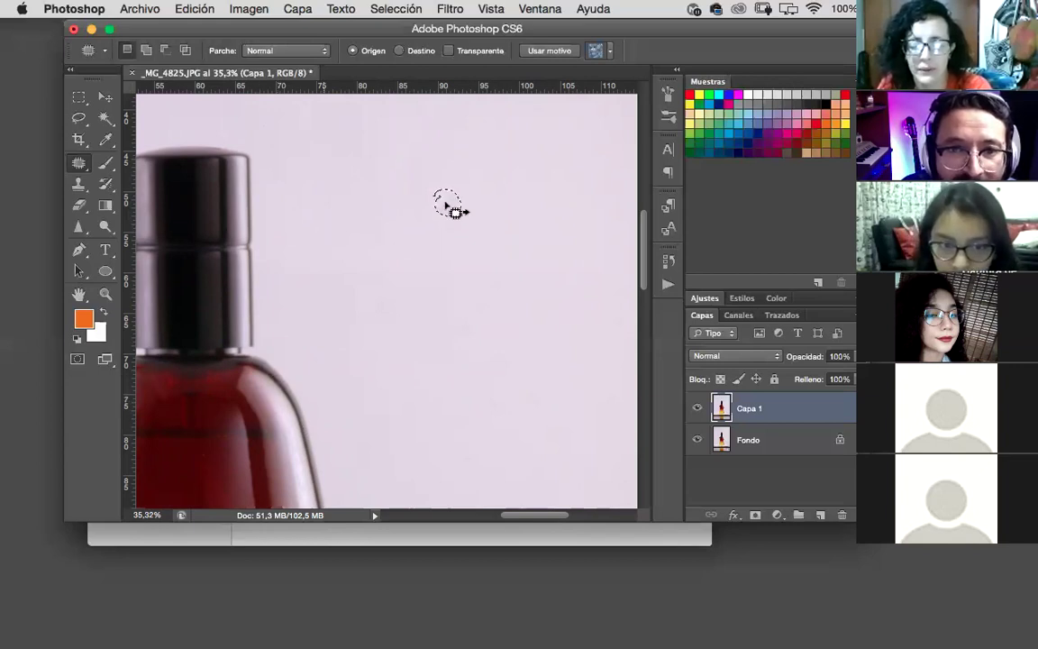
left_click_drag(455, 212, 387, 419)
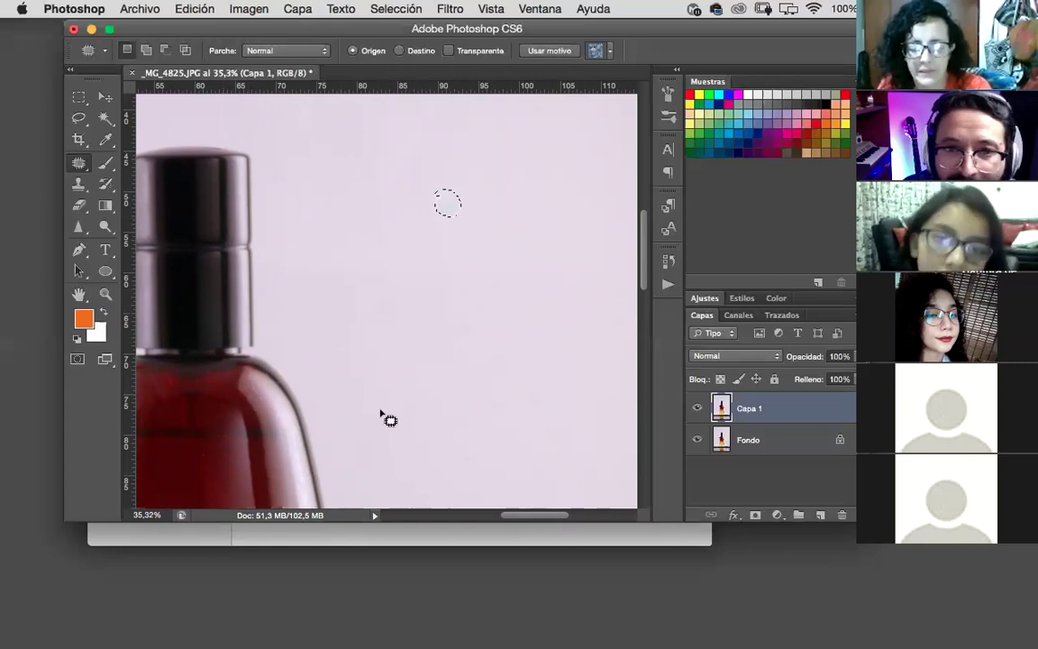
mouse_move(448, 204)
left_mouse_down()
mouse_move(217, 186)
mouse_move(455, 210)
left_mouse_up()
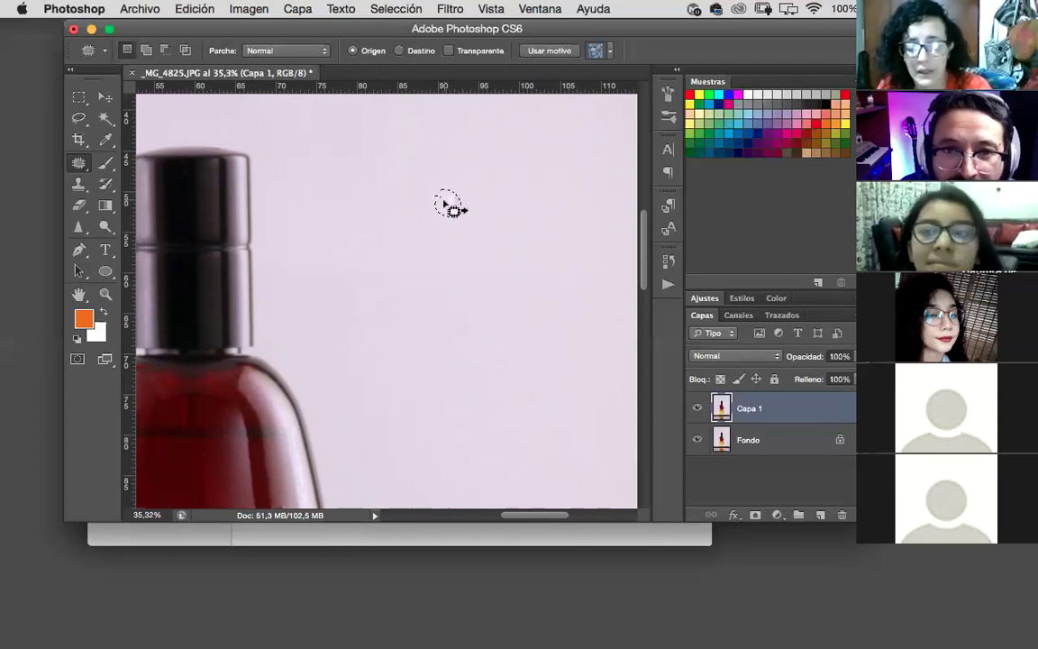
left_click_drag(466, 194, 482, 211)
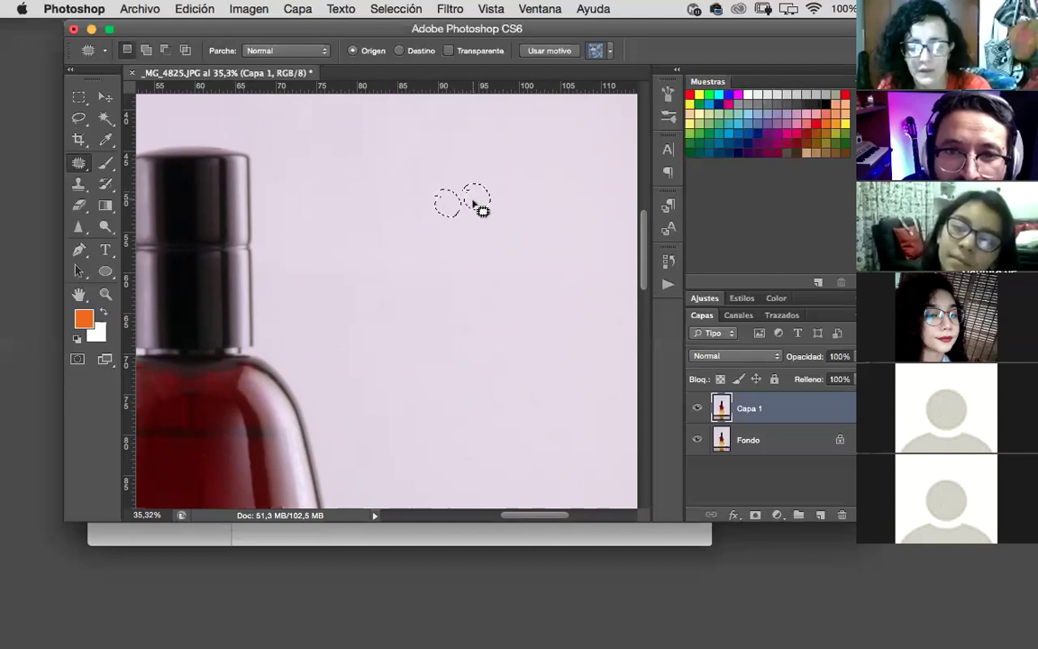
left_click(480, 248)
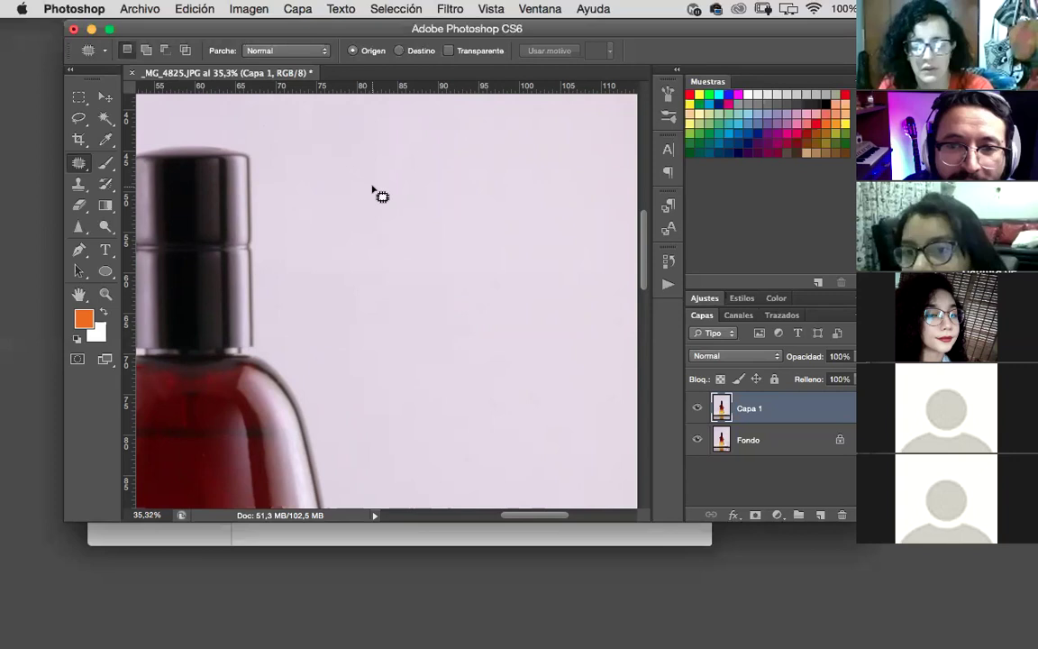
- Outline the backdrop strip from the image's left edge to the cap, patch it with the area just above, and deselect
scroll(377, 193, "down", 2)
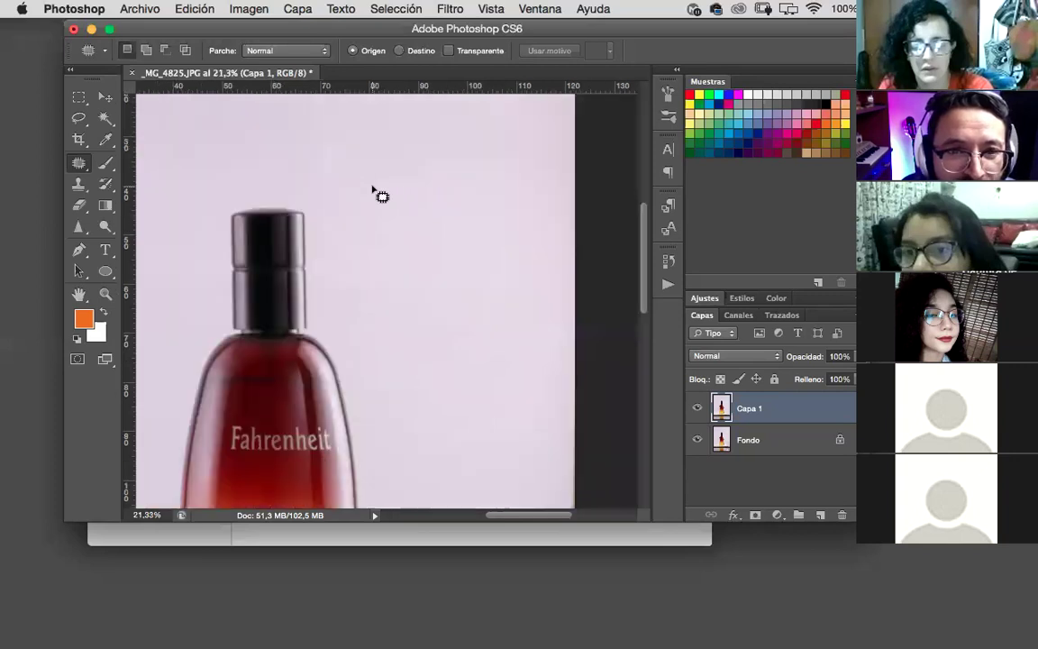
scroll(377, 193, "down", 2)
scroll(376, 193, "up", 1)
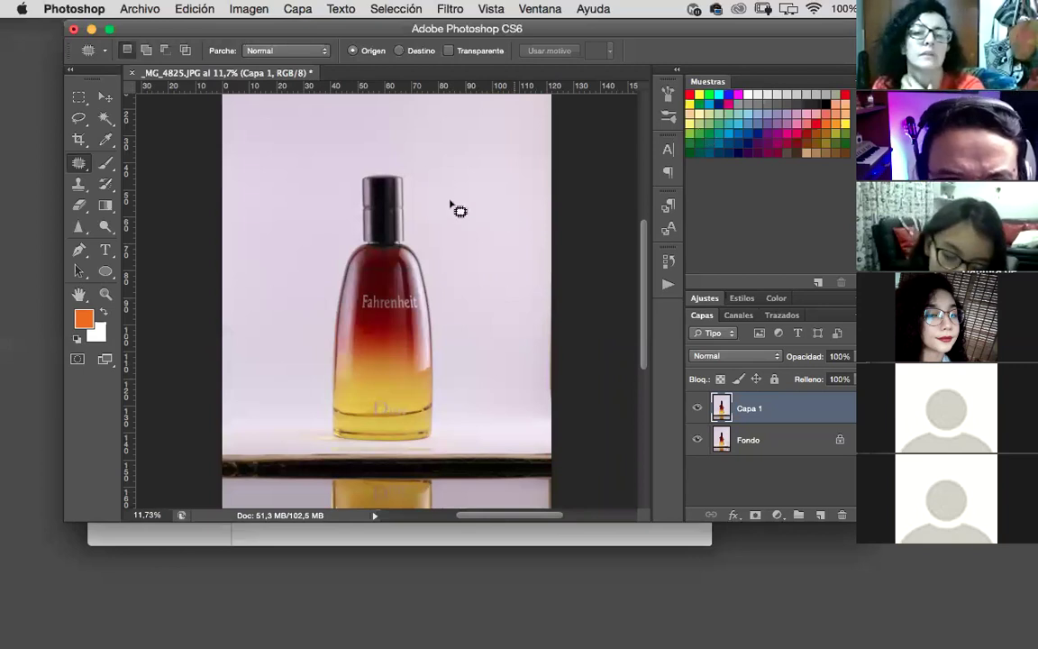
mouse_move(450, 205)
left_mouse_down()
mouse_move(408, 214)
mouse_move(546, 225)
mouse_move(530, 207)
mouse_move(461, 204)
mouse_move(476, 232)
mouse_move(512, 252)
left_mouse_up()
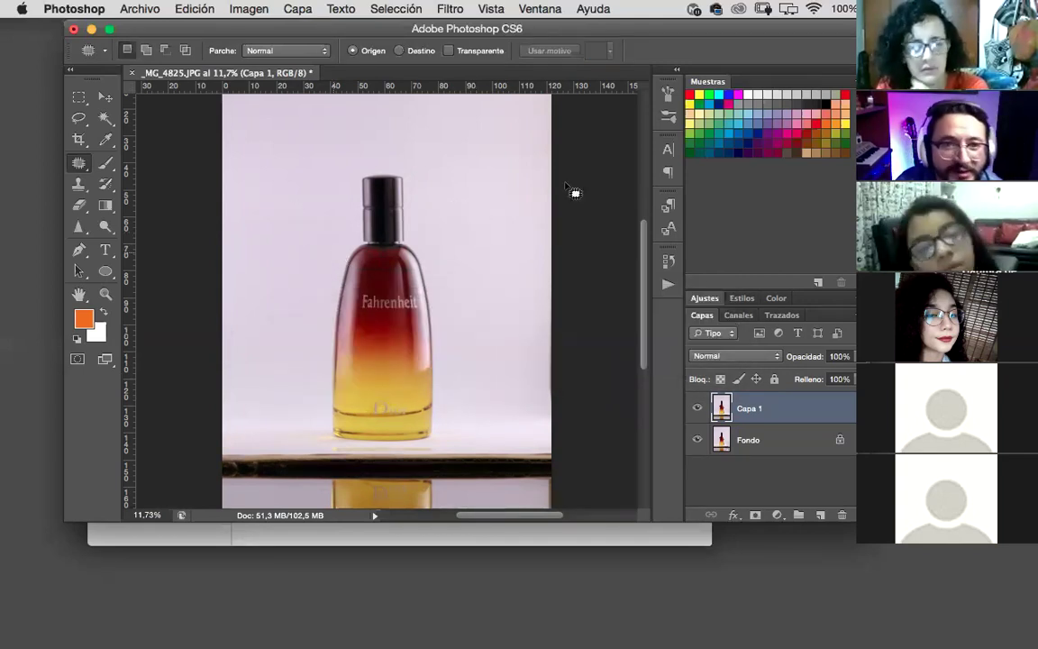
mouse_move(345, 206)
left_mouse_down()
mouse_move(230, 209)
mouse_move(236, 223)
mouse_move(352, 215)
mouse_move(332, 193)
left_mouse_up()
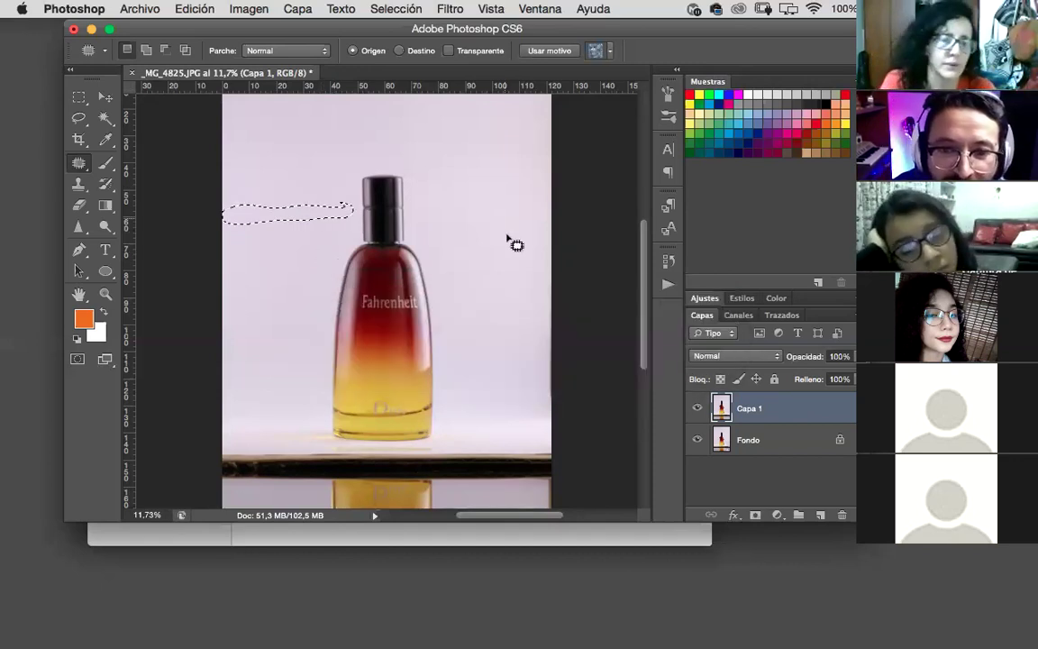
key("super+d")
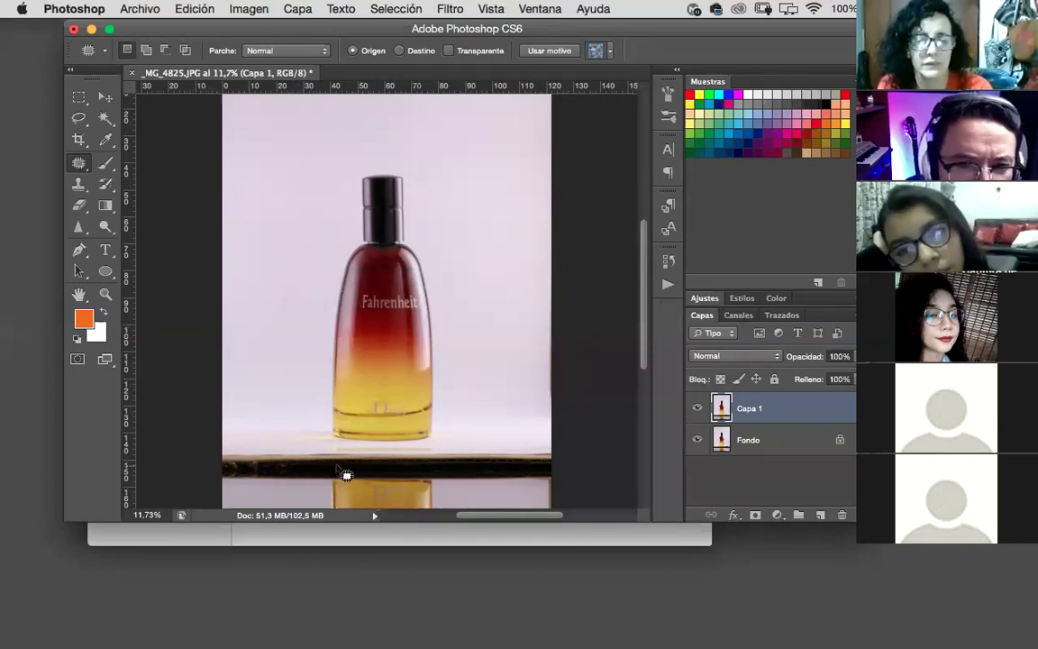
- Start a crop with the Crop tool, pull its upper-left corner inward above the bottle, and recentre the bottle within the frame
left_click(79, 139)
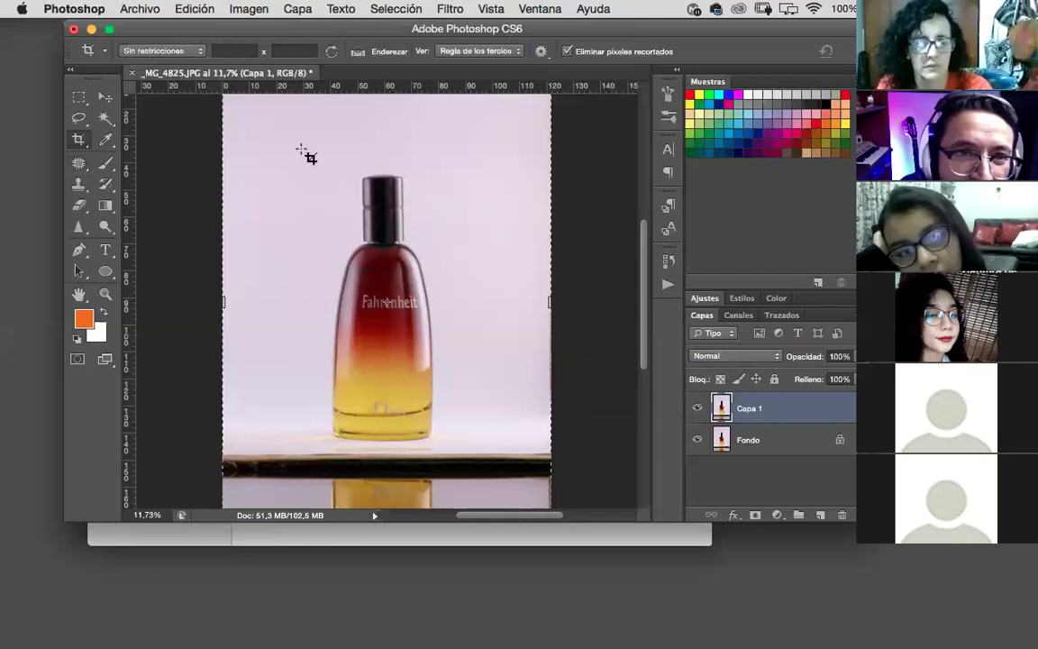
scroll(311, 219, "up", 2)
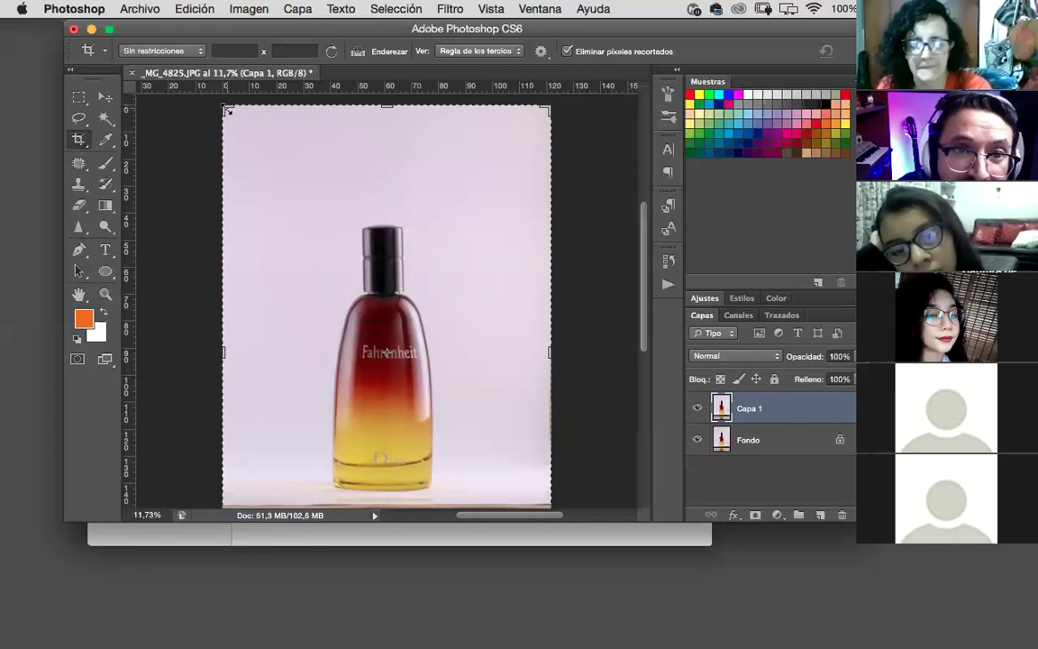
left_click_drag(228, 109, 264, 143)
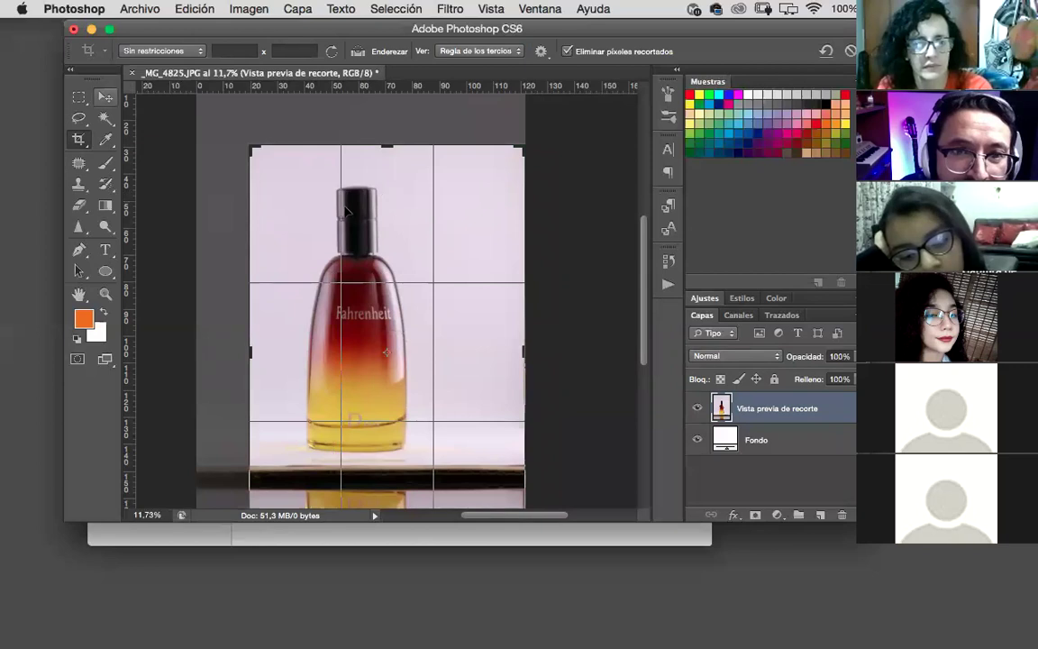
left_click_drag(398, 259, 423, 279)
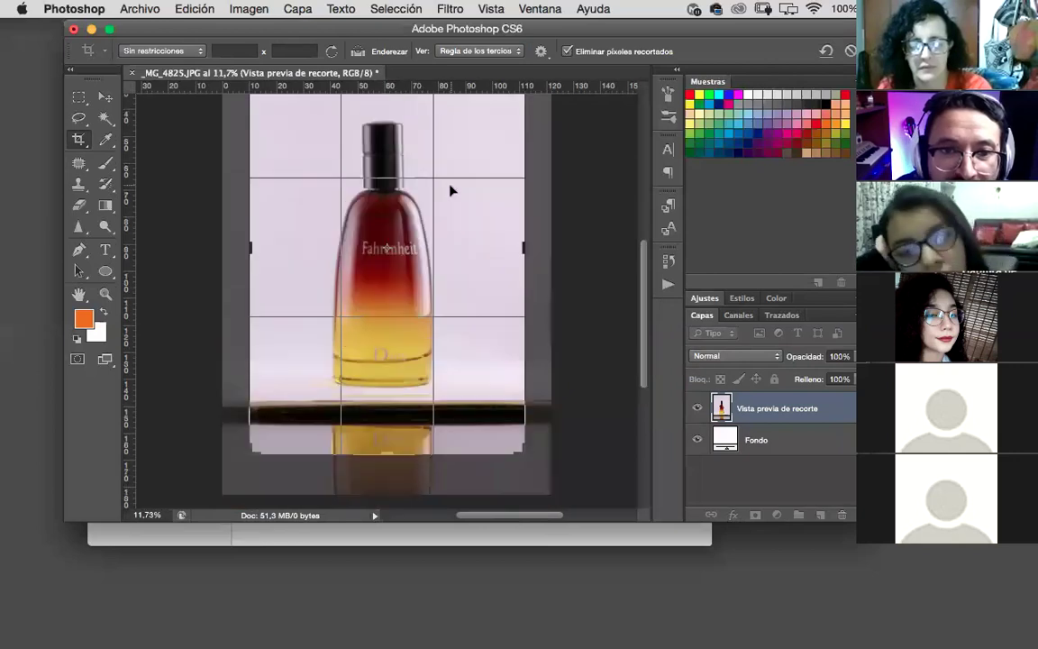
scroll(473, 236, "up", 2)
scroll(477, 248, "down", 1)
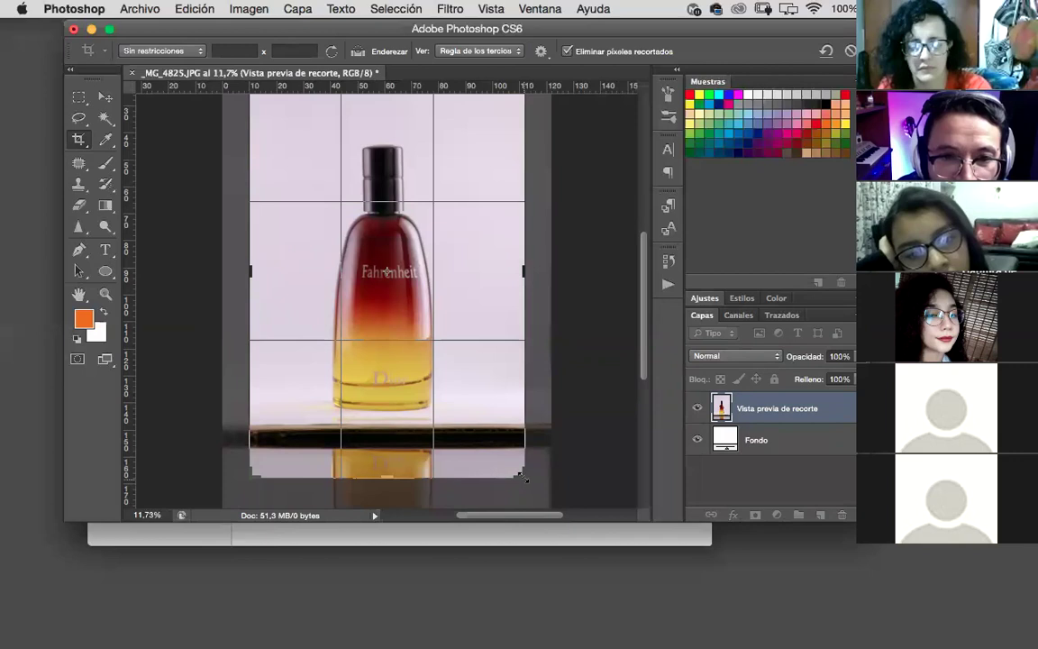
- Tighten the crop frame to exclude the table edge and reflection, recentre the bottle in it, and apply the crop
left_click_drag(519, 475, 507, 456)
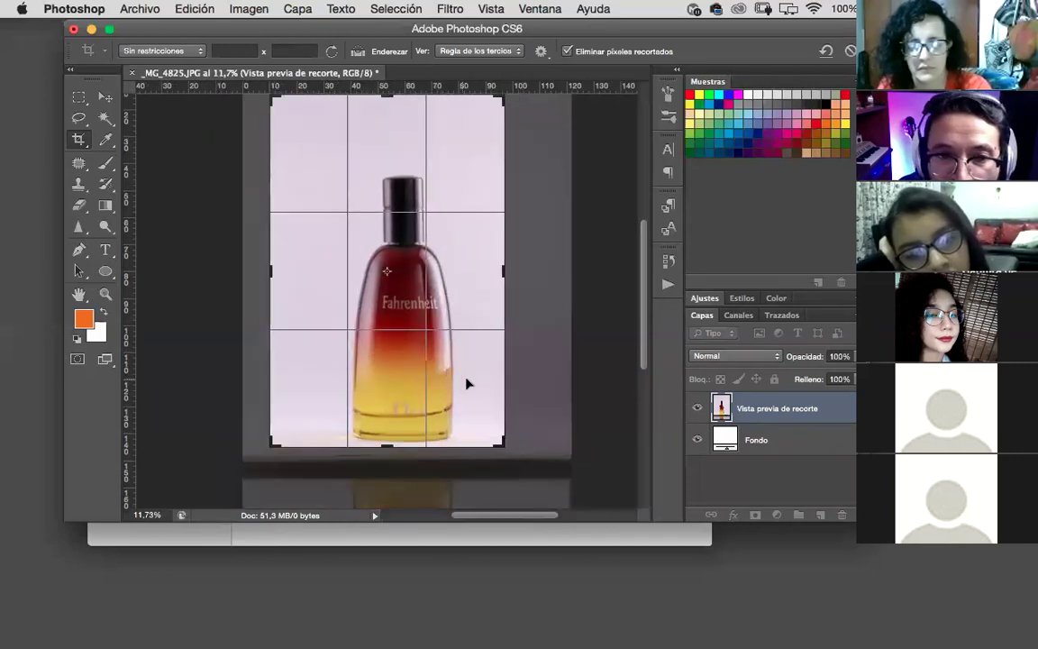
left_click_drag(481, 386, 446, 374)
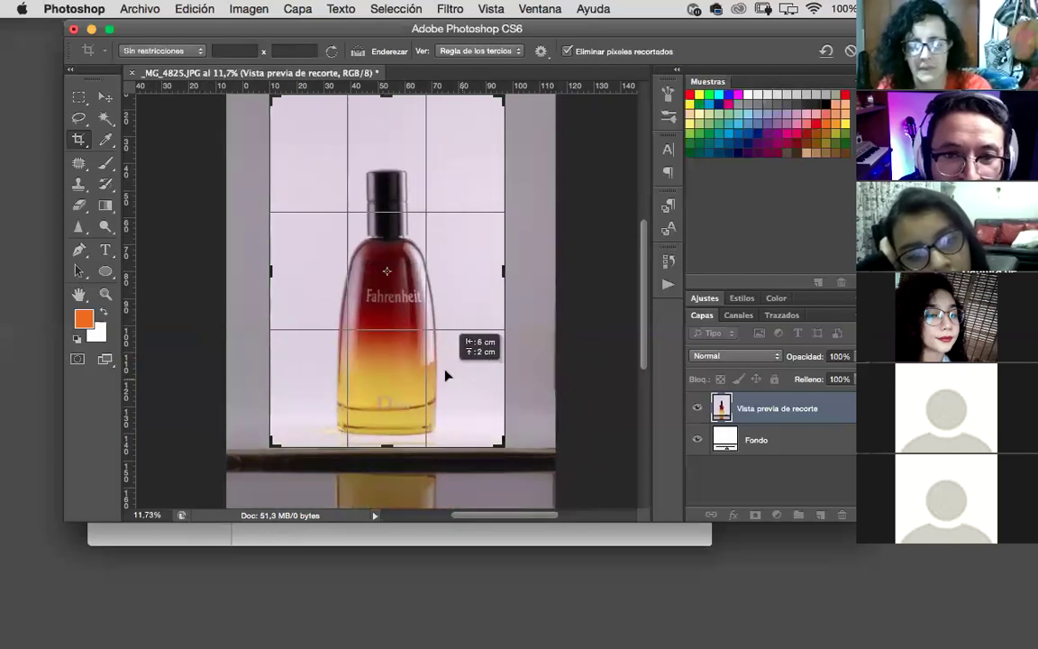
left_click_drag(443, 379, 442, 379)
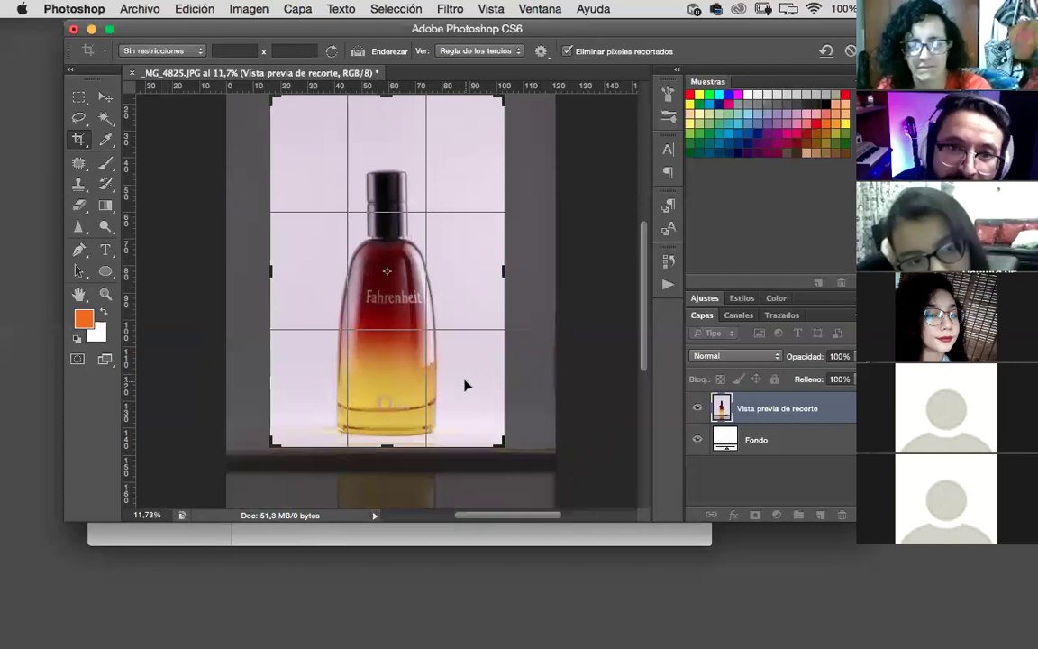
scroll(465, 386, "up", 3)
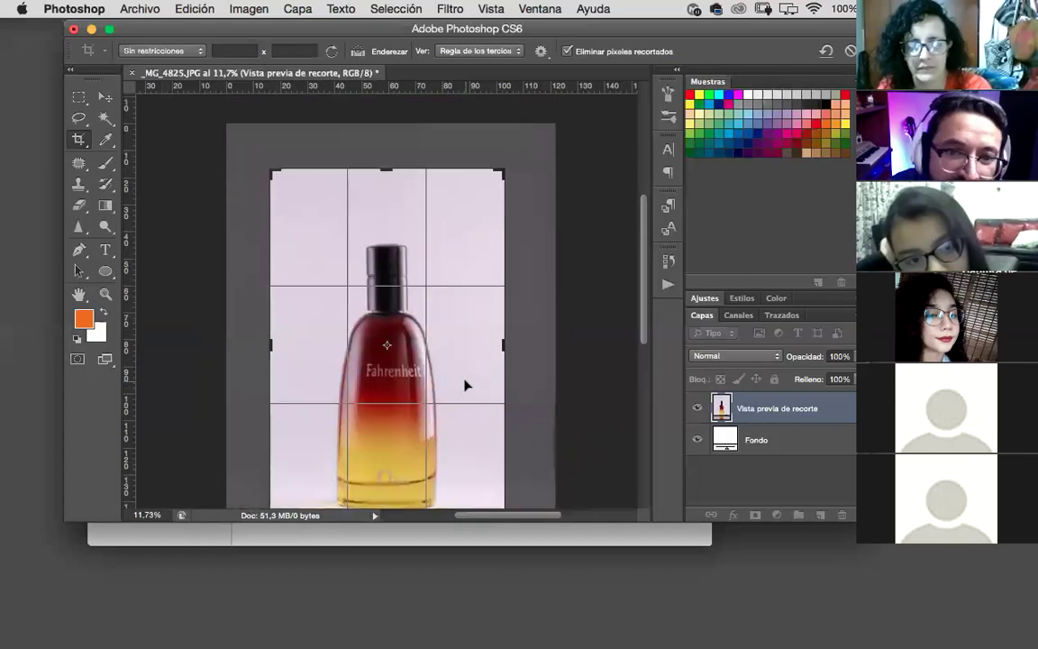
scroll(464, 385, "down", 2)
key("Return")
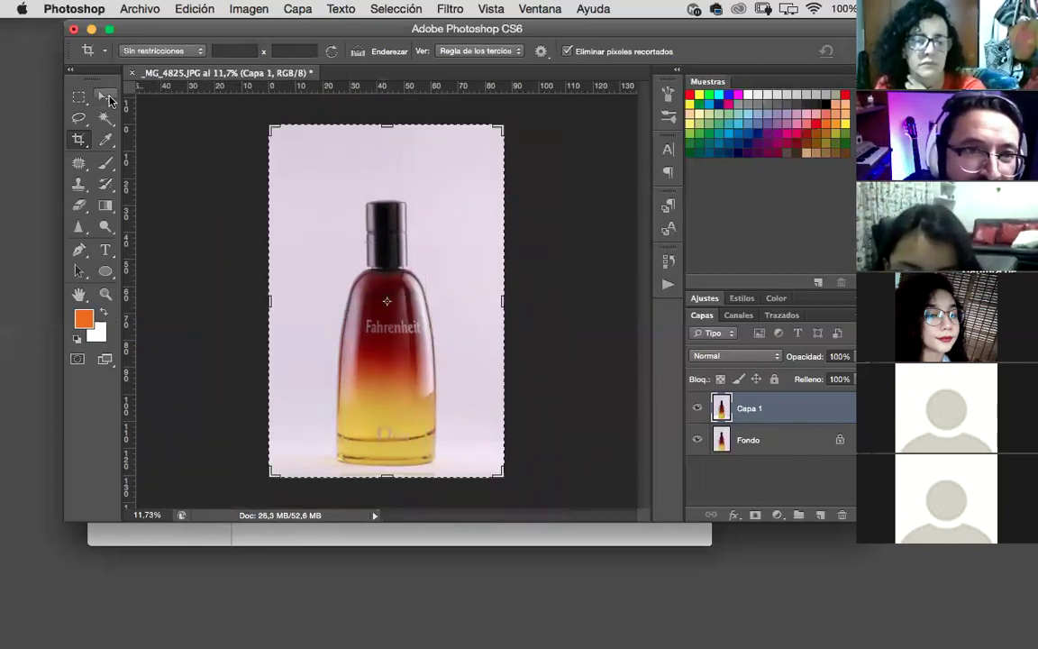
- Leave the Crop tool and activate the Dodge tool (Herramienta Sobreexponer)
key("v")
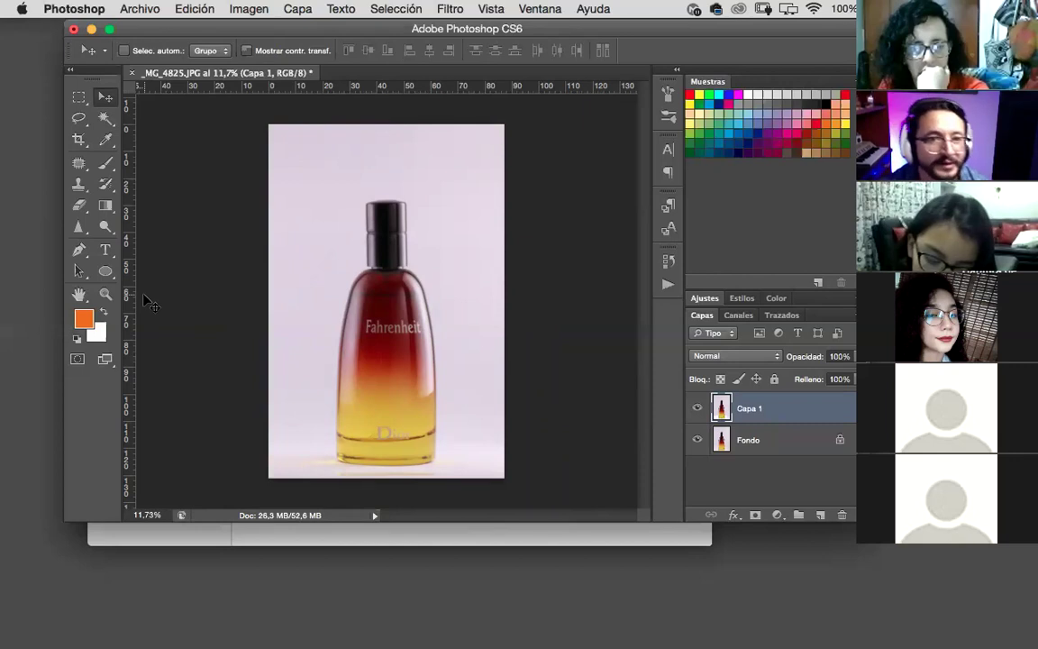
left_click(103, 229)
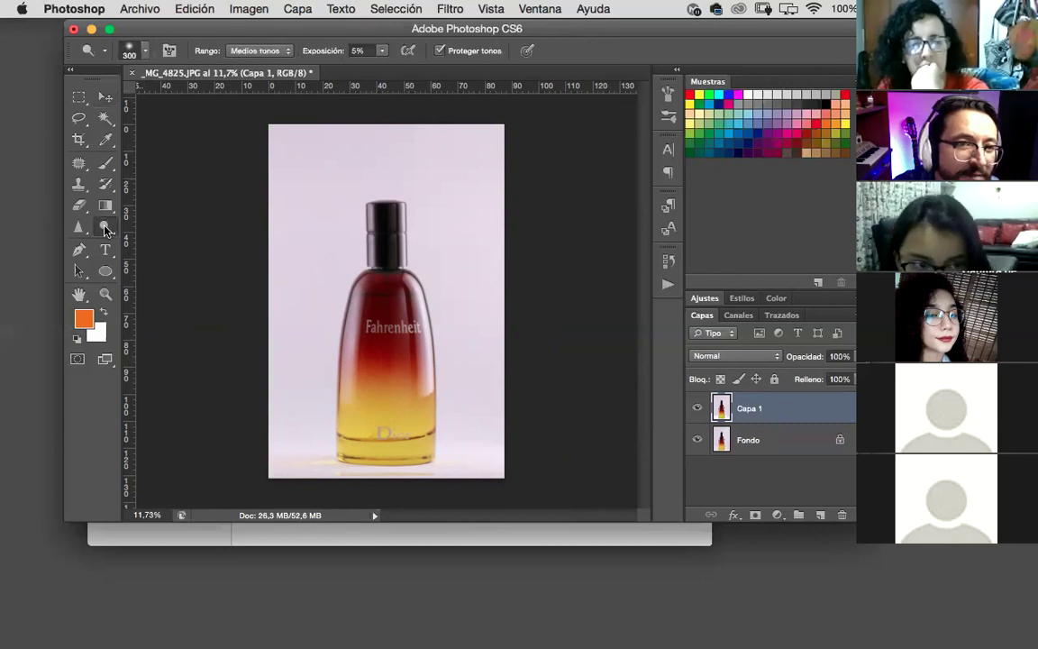
left_click(104, 229)
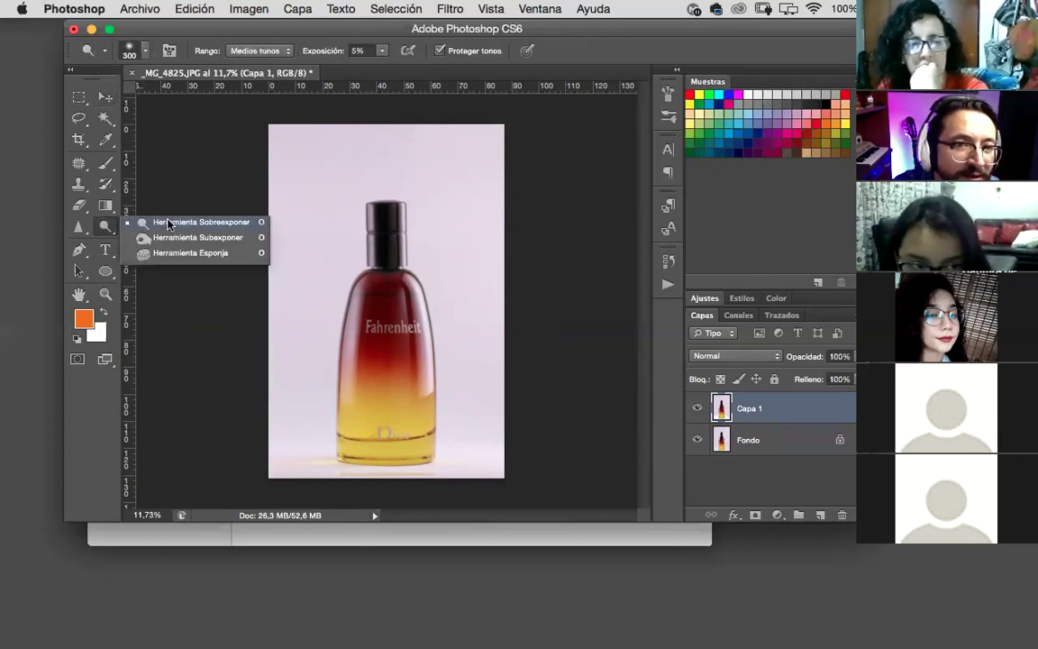
left_click(171, 224)
left_click(106, 230)
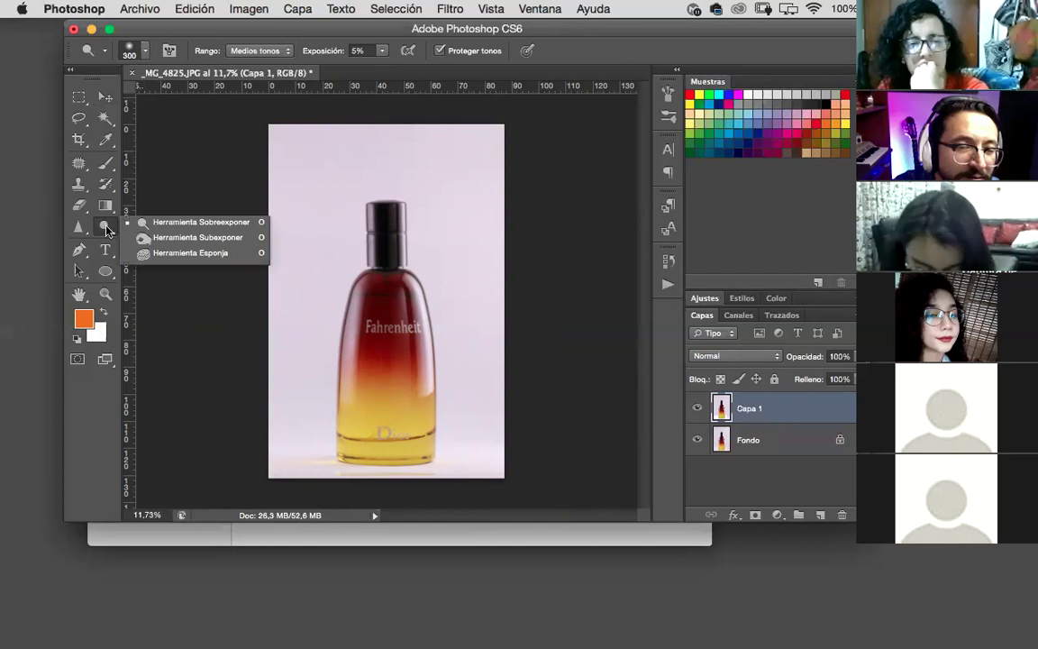
- Try the toolbox in a single column and restore its two-column layout
left_click(68, 72)
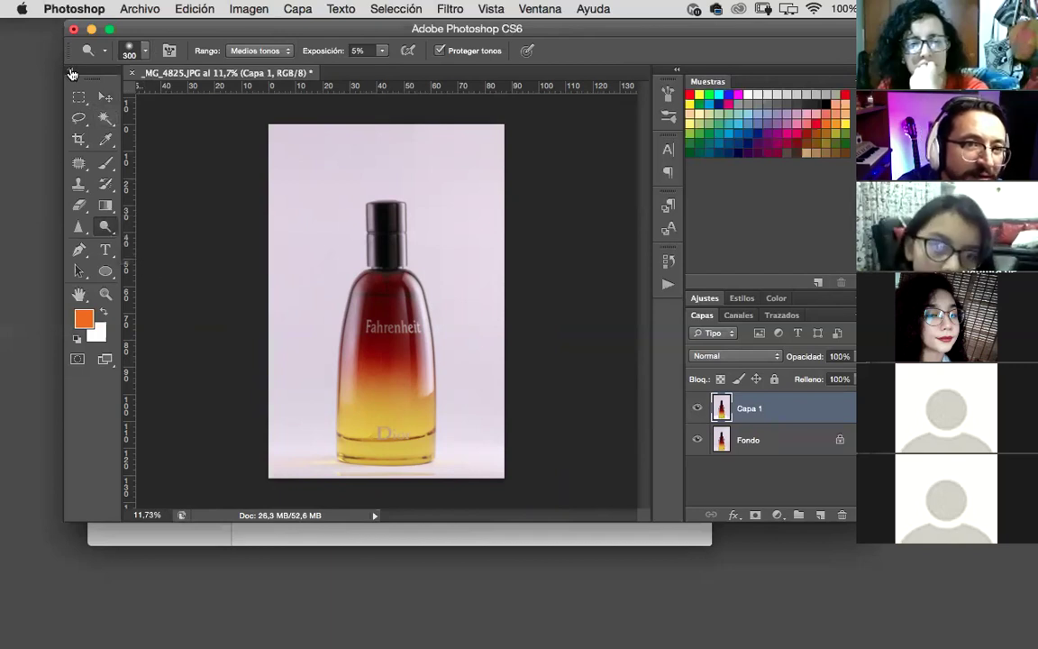
left_click(70, 70)
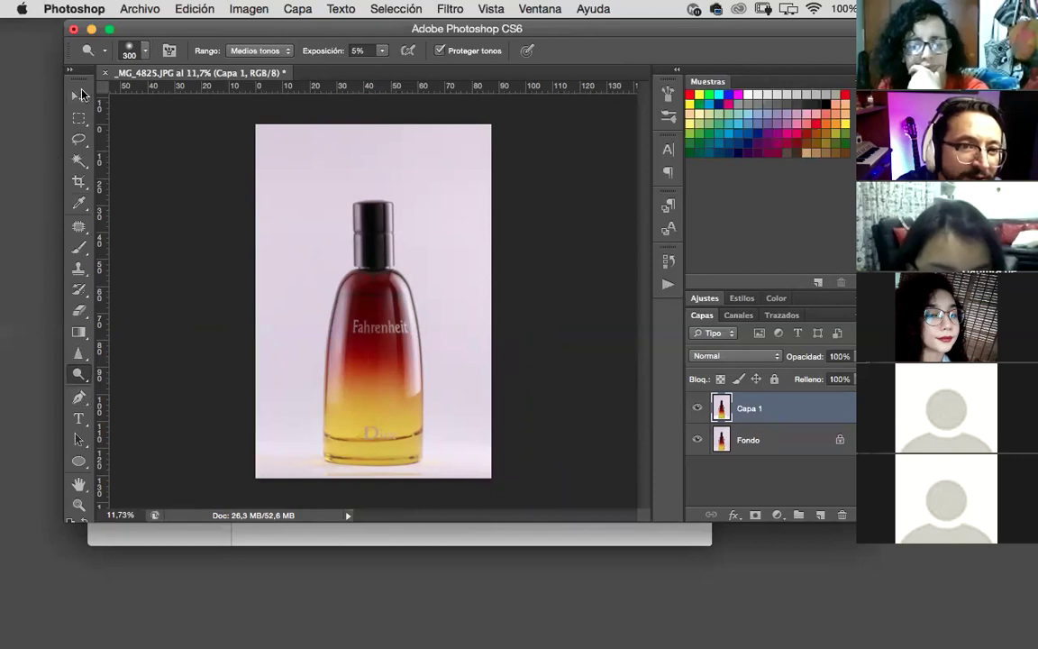
left_click(80, 372)
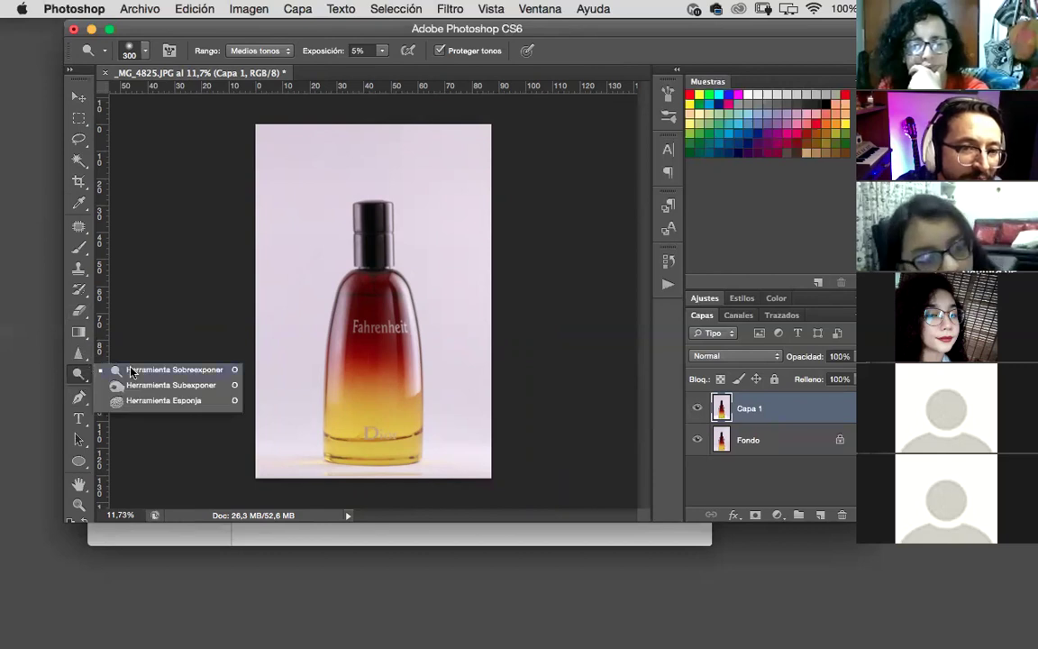
left_click(124, 337)
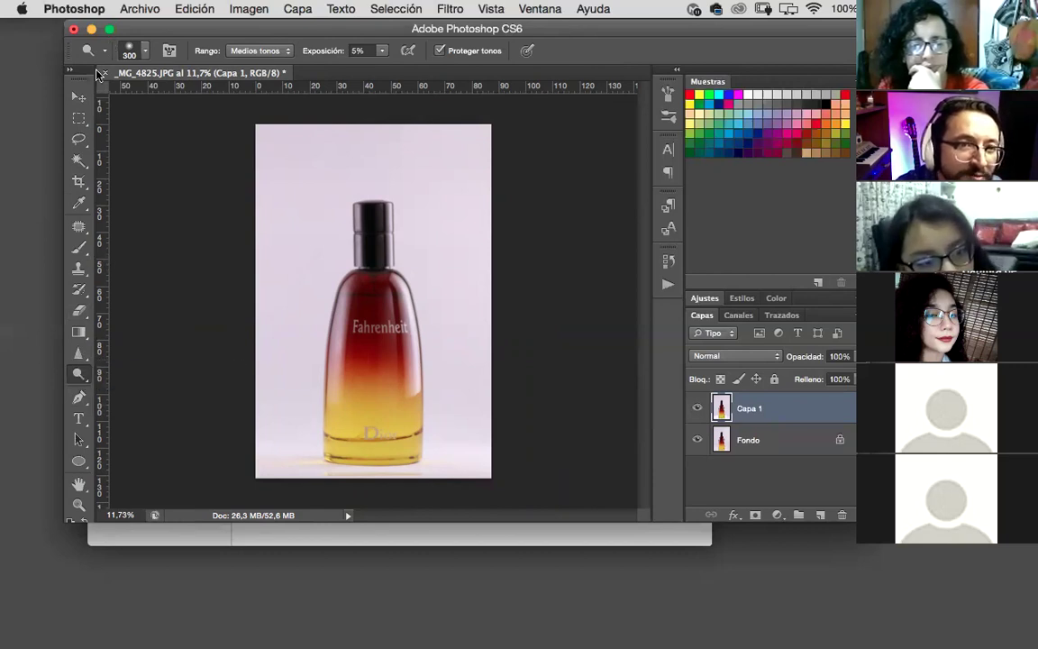
left_click(70, 70)
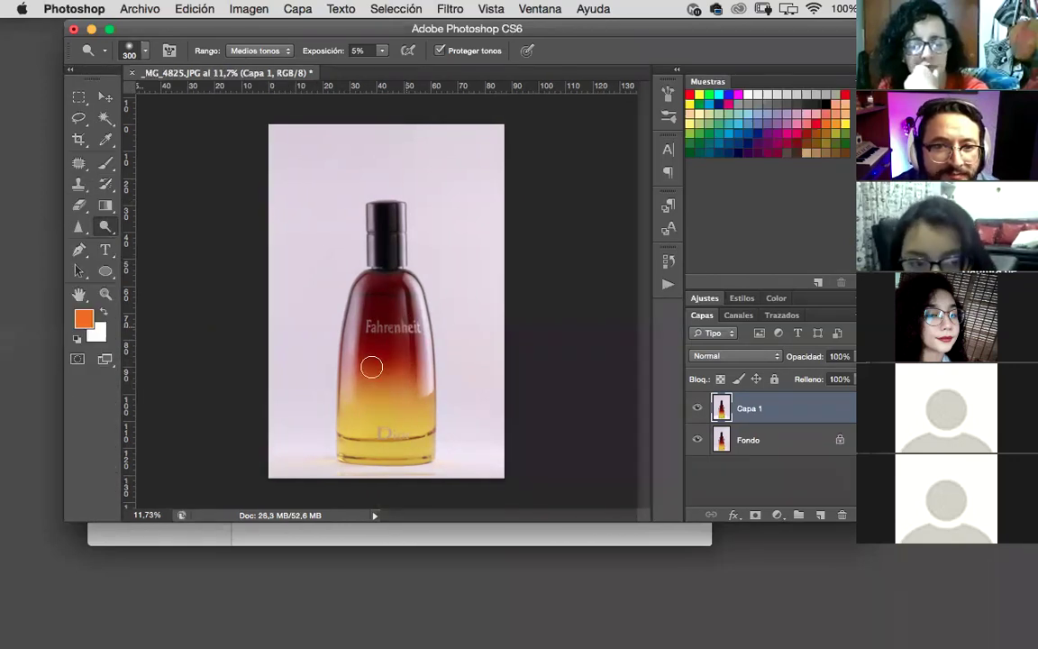
- Set the Dodge brush to a size of 974 px with 0% hardness
right_click(372, 331)
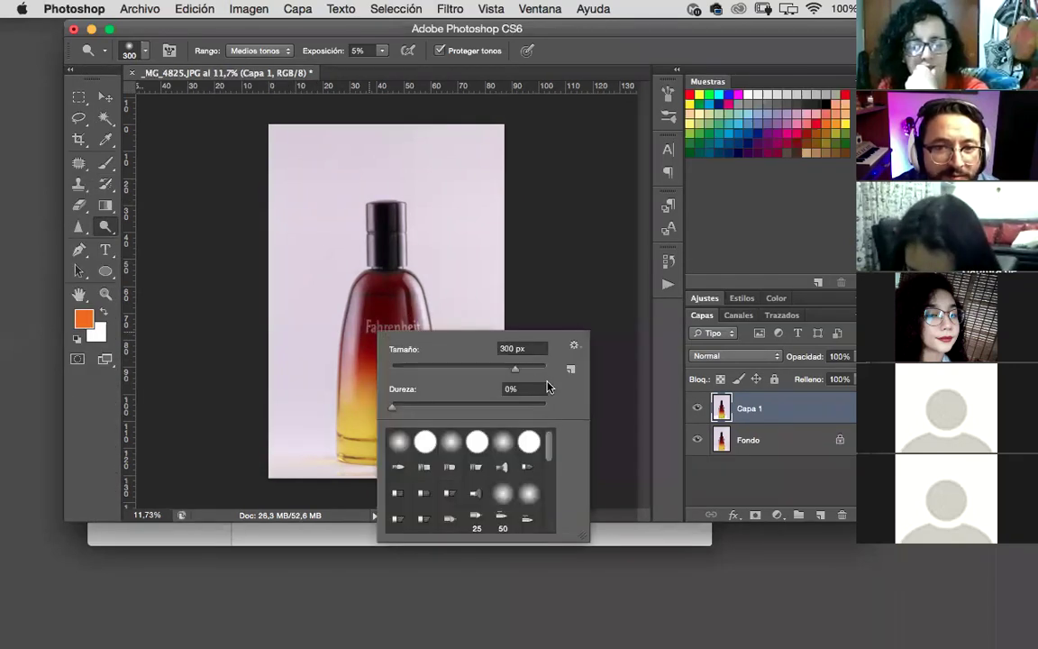
left_click_drag(523, 365, 535, 371)
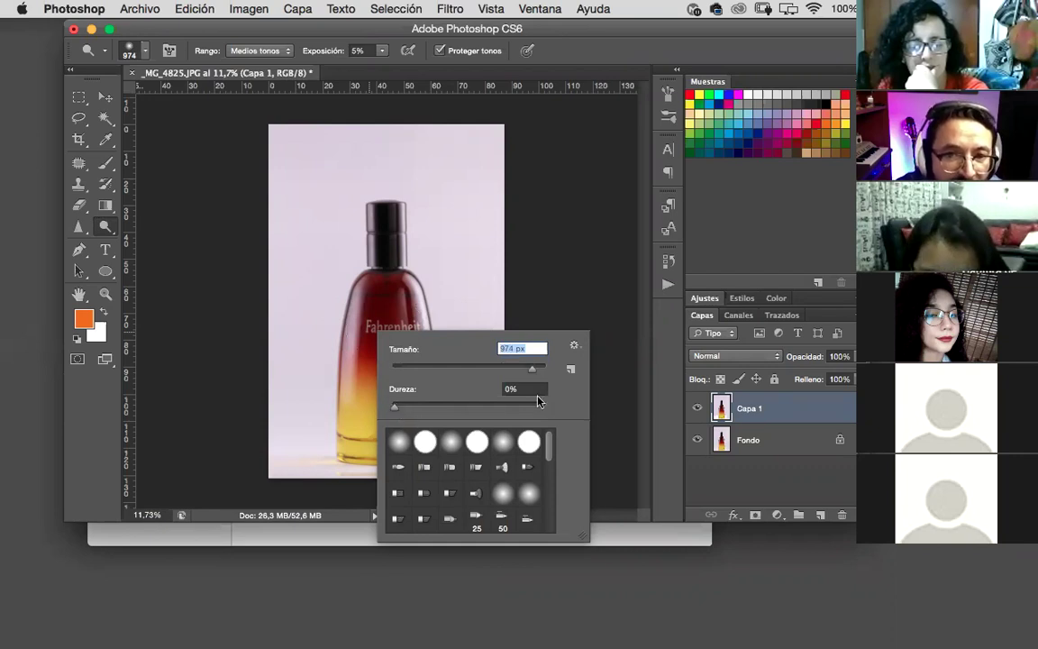
key("Tab")
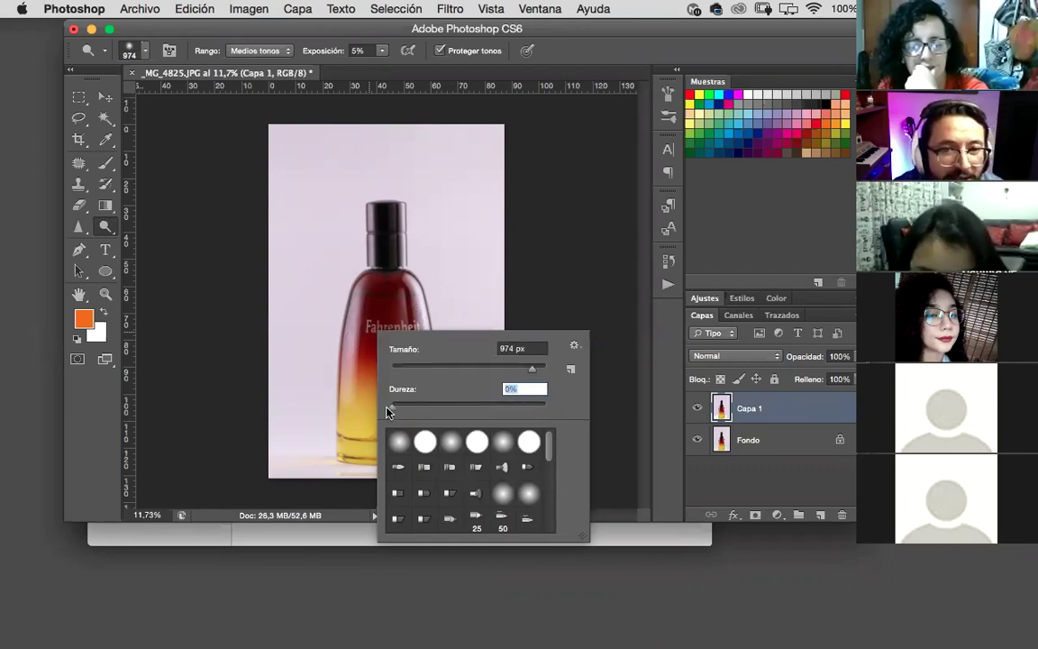
left_click(518, 407)
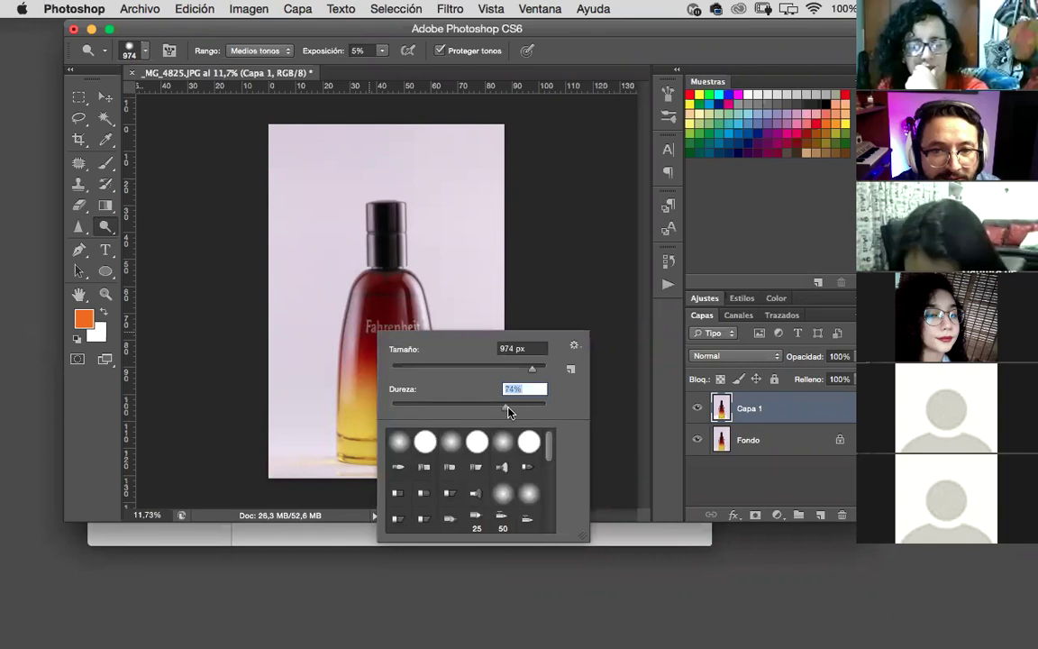
left_click_drag(561, 413, 359, 421)
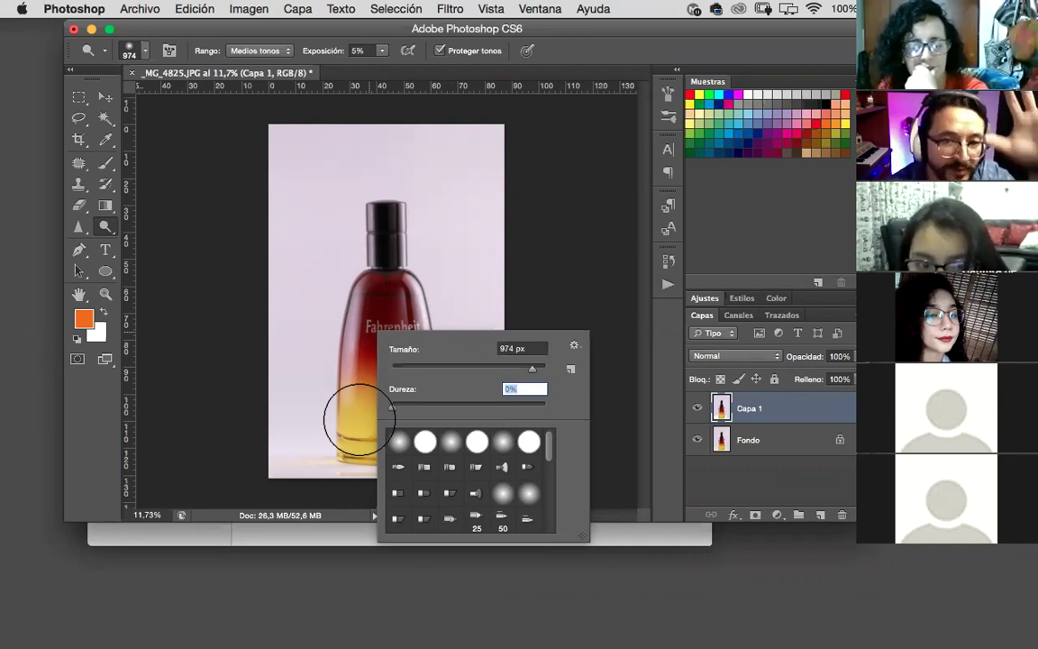
- Try dodging the bottle's red glass at 100% exposure and undo the last stroke
left_click(383, 52)
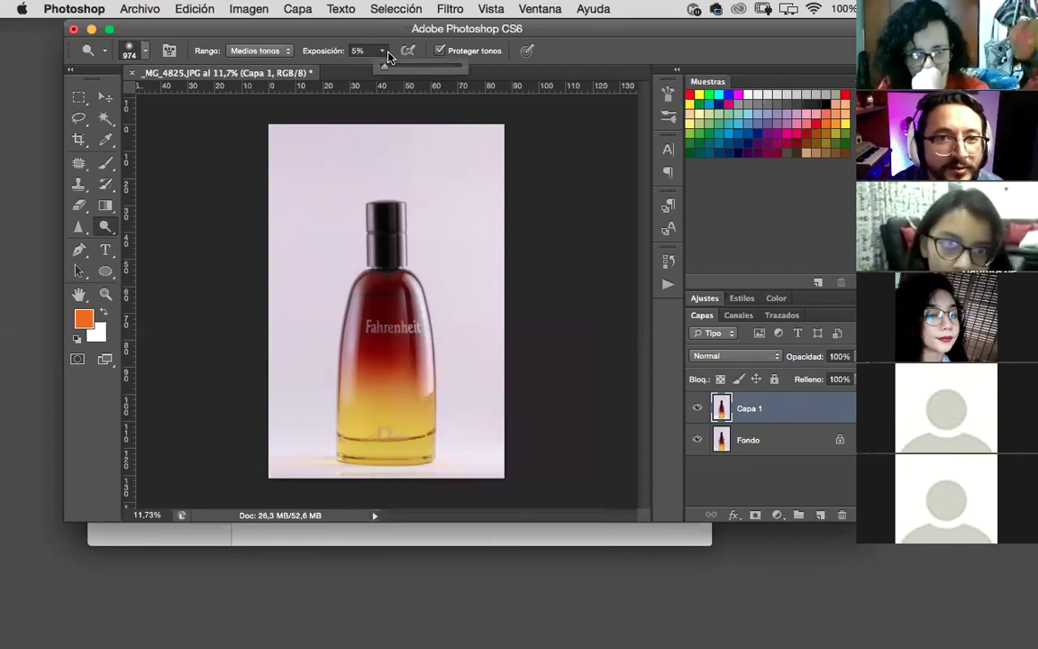
mouse_move(394, 67)
left_mouse_down()
mouse_move(429, 57)
mouse_move(461, 65)
left_mouse_up()
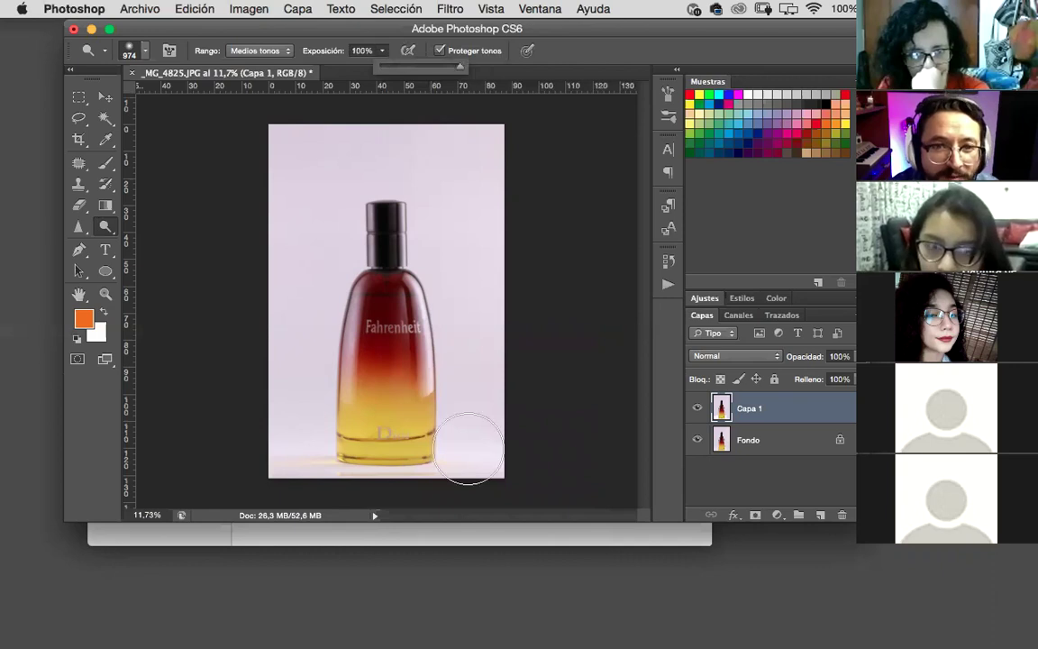
mouse_move(385, 350)
left_mouse_down()
mouse_move(348, 290)
mouse_move(351, 306)
mouse_move(386, 327)
mouse_move(347, 298)
mouse_move(385, 379)
mouse_move(383, 309)
left_mouse_up()
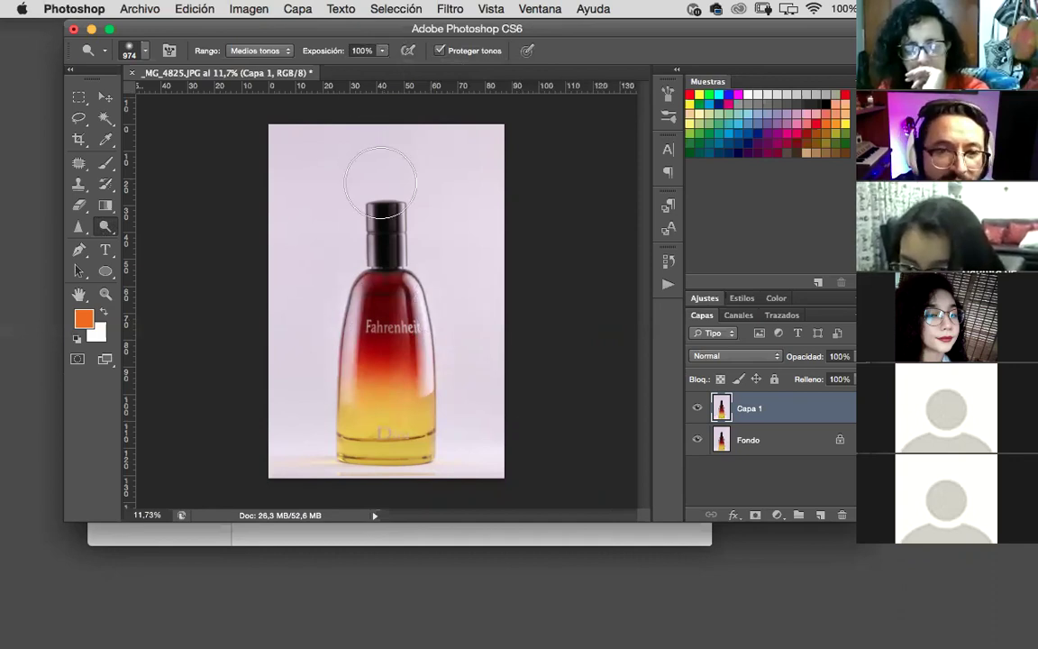
mouse_move(416, 297)
left_mouse_down()
mouse_move(374, 270)
mouse_move(351, 342)
mouse_move(389, 361)
left_mouse_up()
key("super+z")
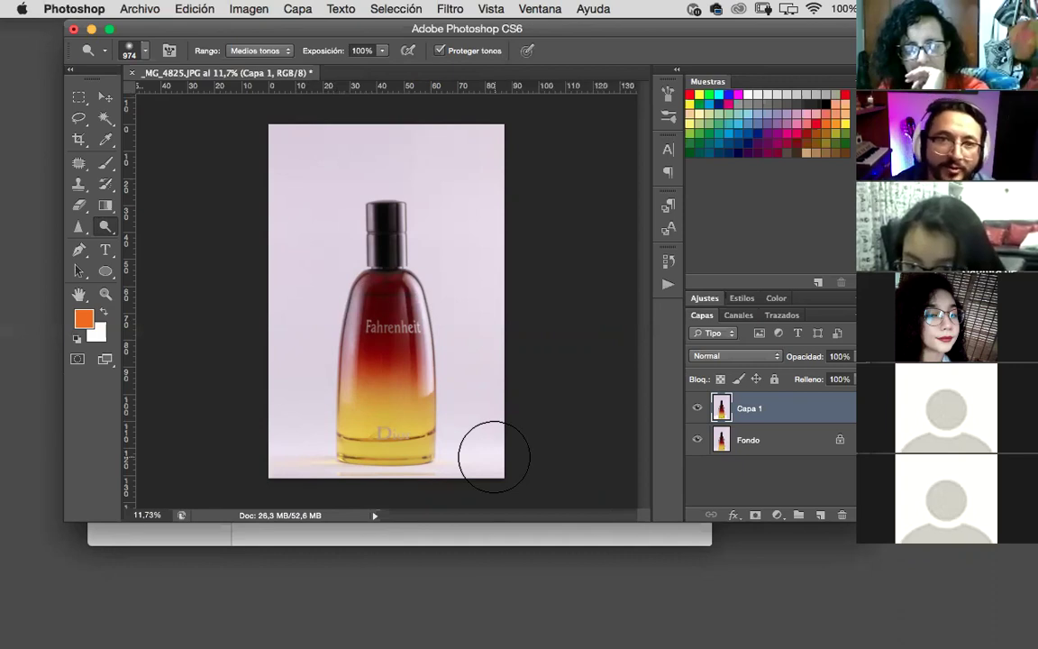
- Lower the Dodge tool's exposure to 10%
left_click(382, 51)
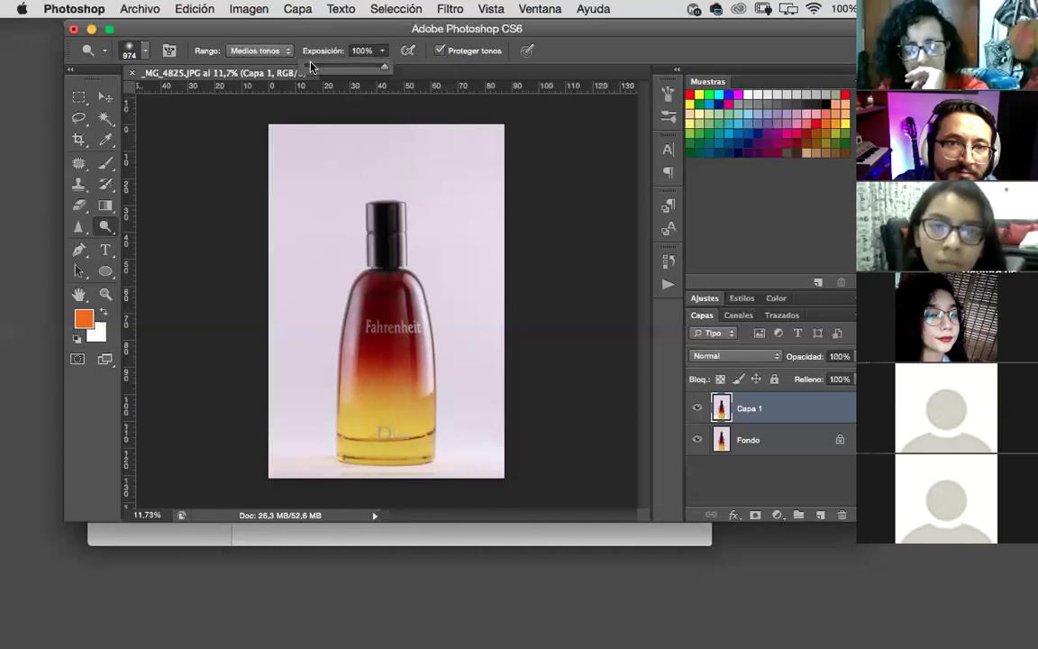
left_click(311, 67)
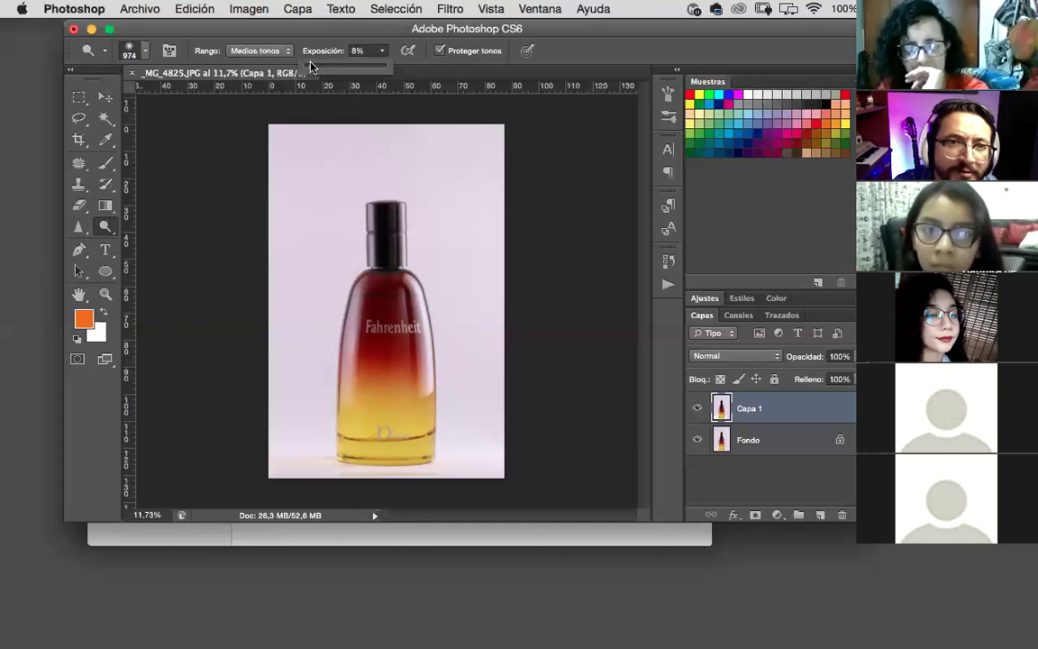
left_click_drag(311, 66, 313, 67)
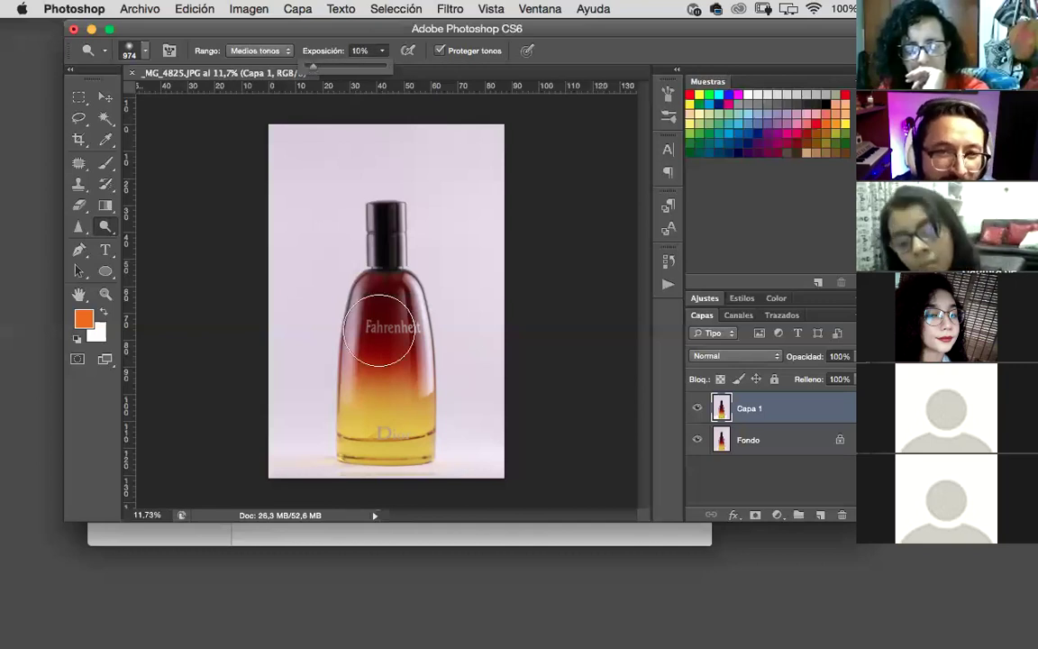
- Try dodging the red glass around the Fahrenheit lettering, compare it by toggling Capa 1's visibility, and undo the dodging
mouse_move(374, 329)
left_mouse_down()
mouse_move(344, 284)
mouse_move(351, 275)
mouse_move(387, 341)
mouse_move(347, 270)
mouse_move(387, 315)
mouse_move(346, 281)
mouse_move(349, 301)
mouse_move(389, 308)
mouse_move(356, 274)
mouse_move(387, 293)
mouse_move(384, 352)
mouse_move(347, 298)
mouse_move(382, 341)
mouse_move(382, 306)
left_mouse_up()
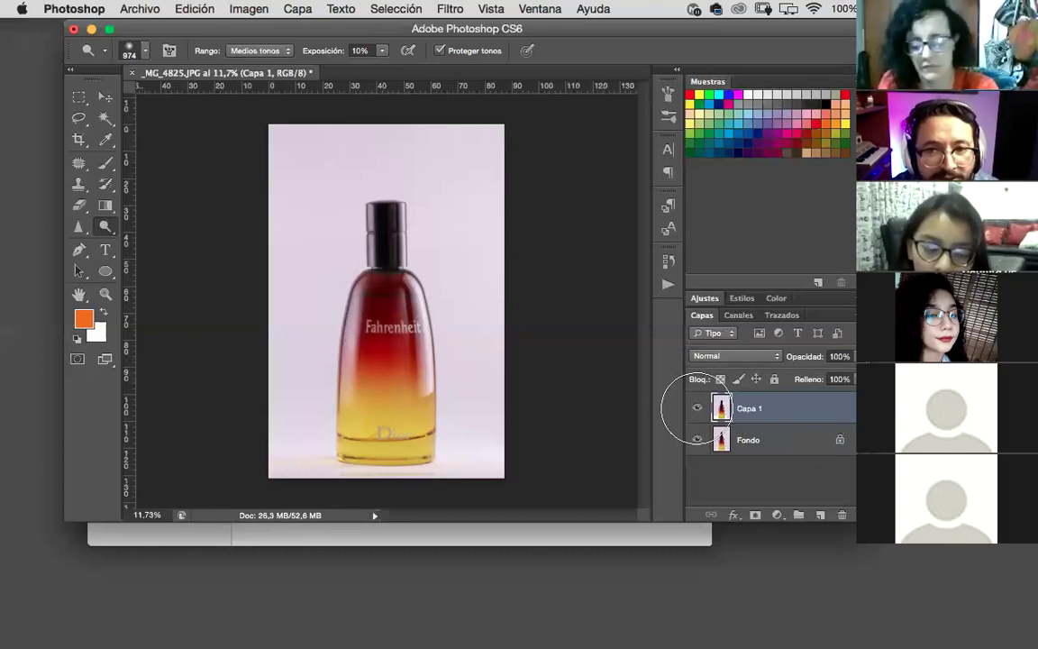
left_click(697, 407)
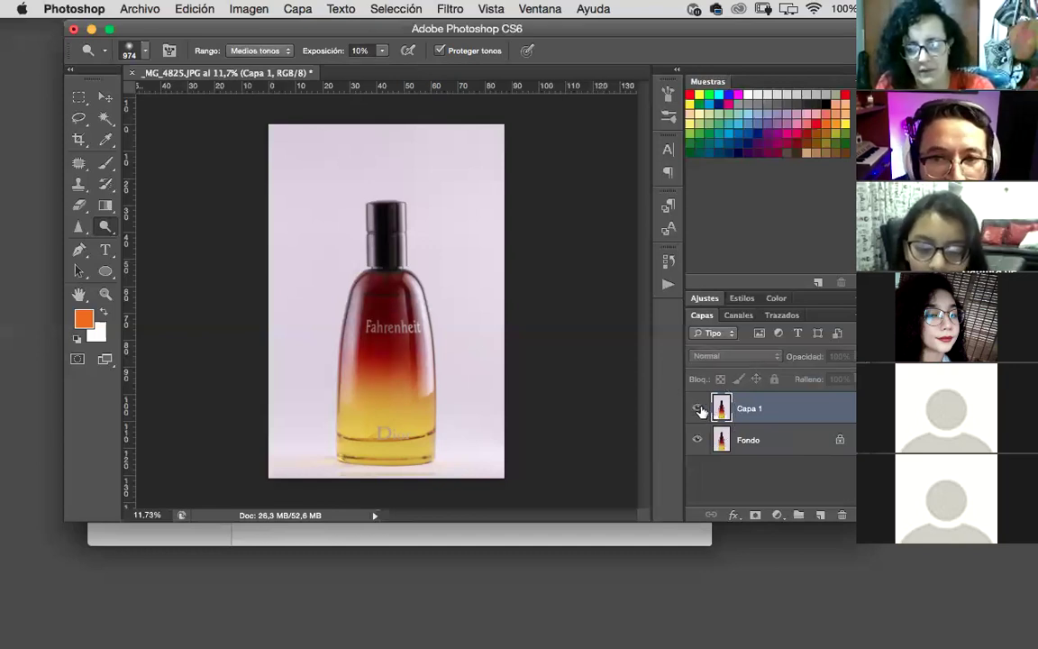
left_click(697, 408)
left_click(698, 410)
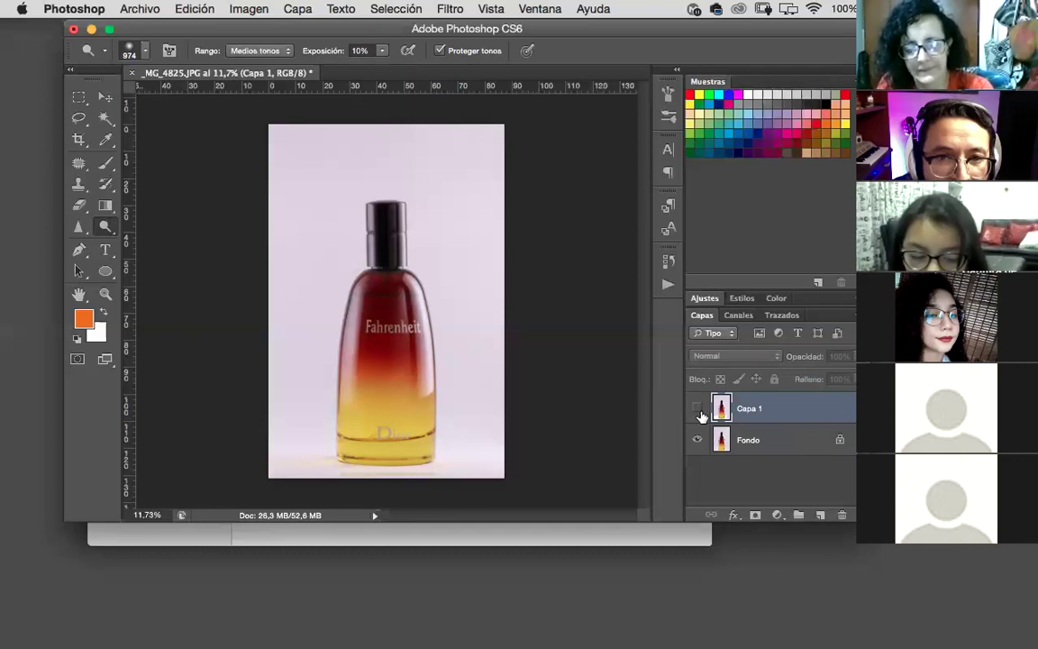
left_click(698, 410)
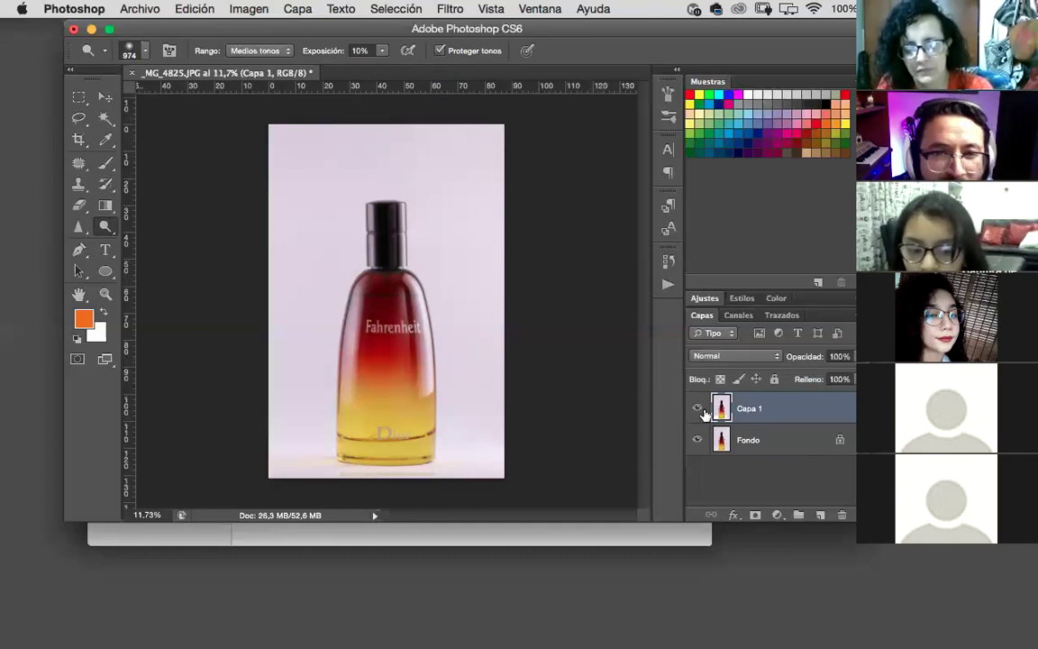
left_click(698, 410)
left_click(698, 409)
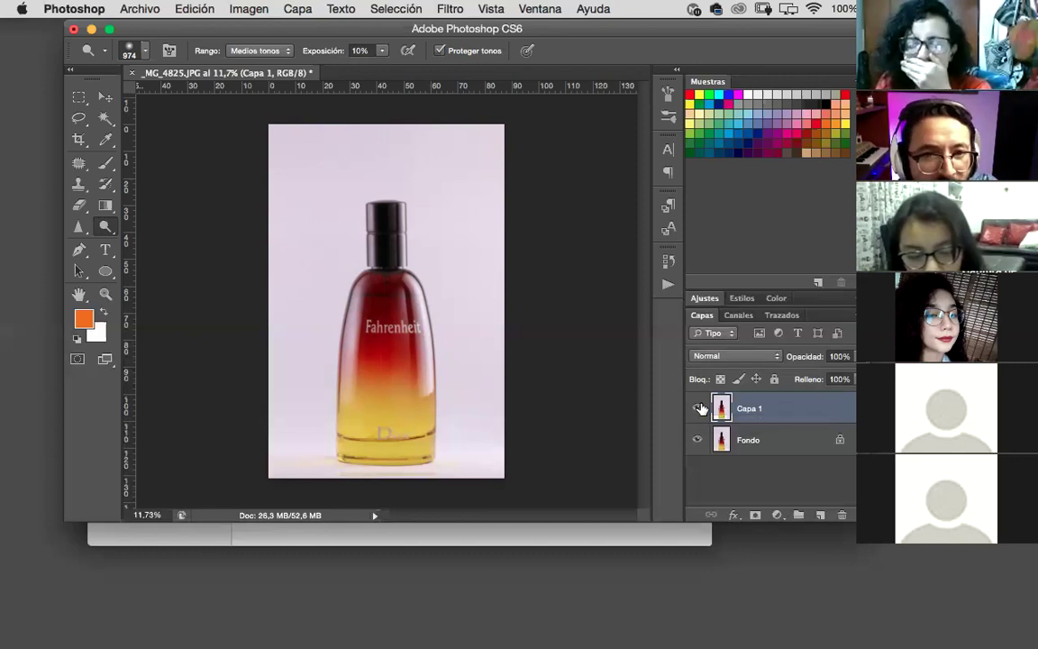
key("super+z")
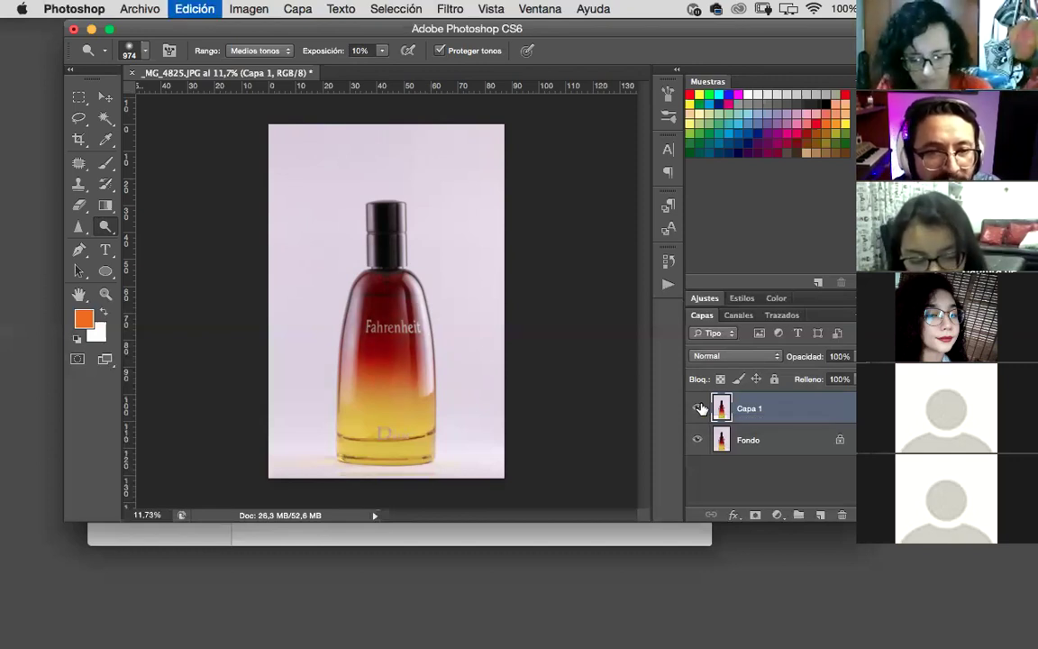
- Reduce the Dodge brush to 363 px and lighten the Fahrenheit lettering and the red glass around it
right_click(359, 310)
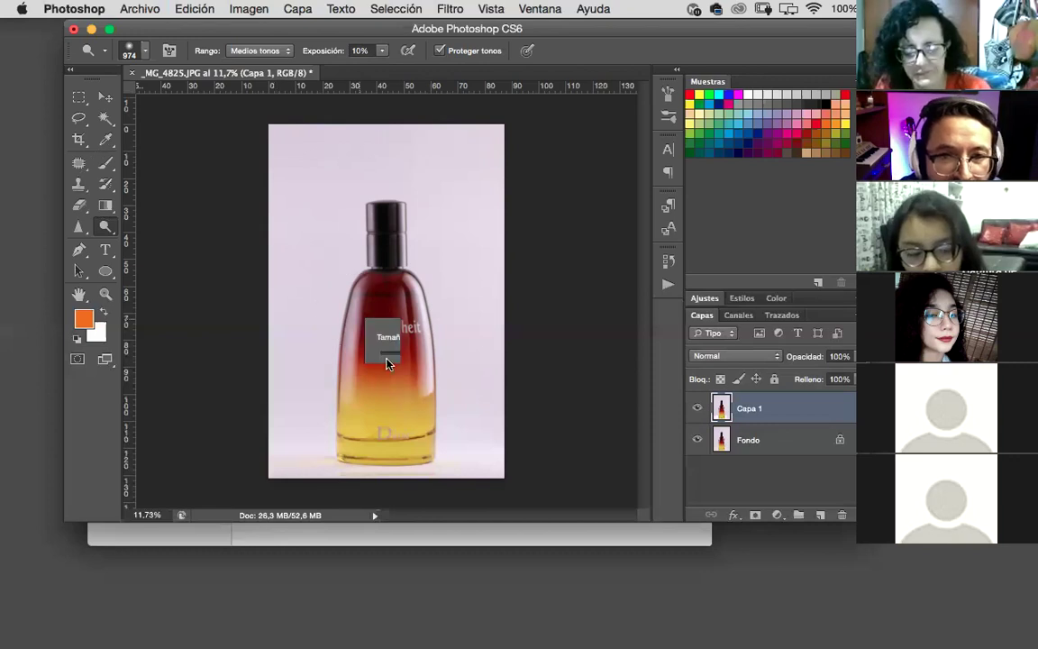
left_click_drag(508, 359, 496, 358)
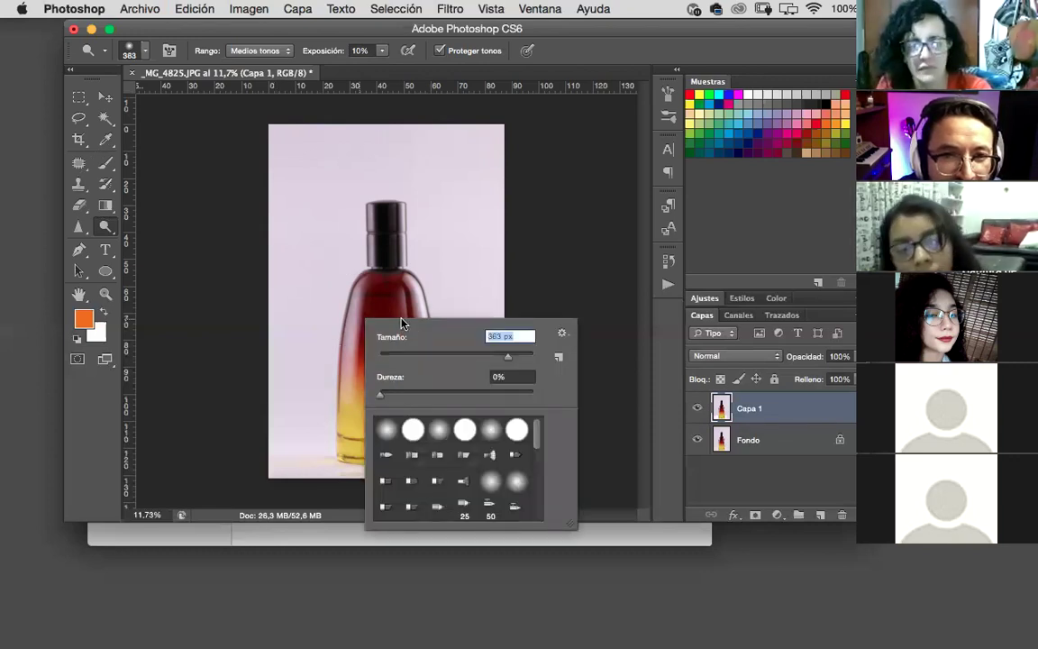
key("Return")
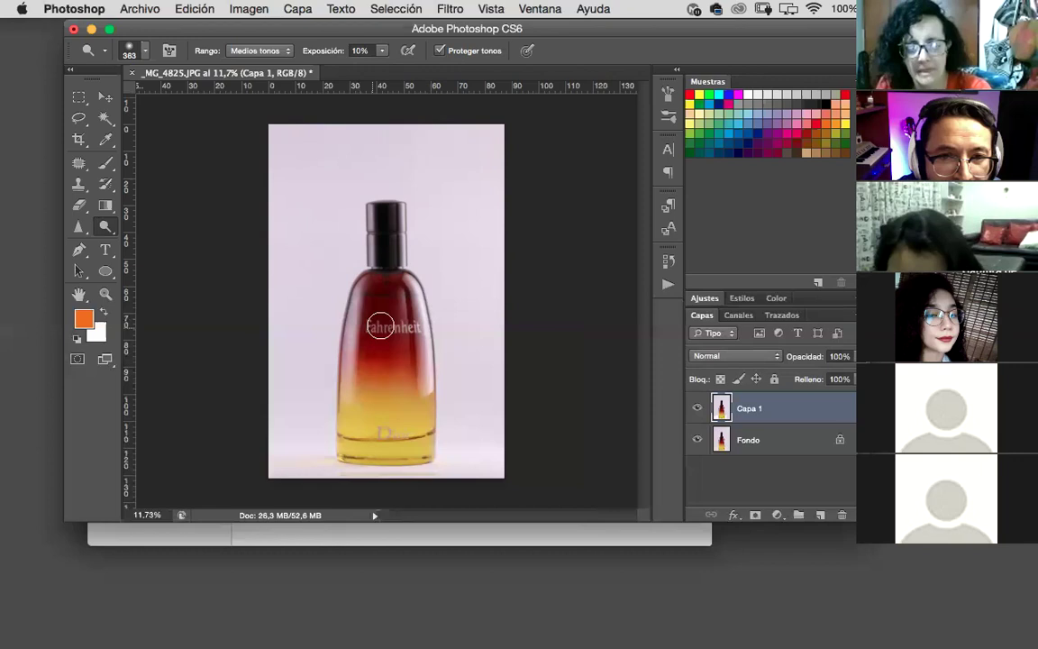
mouse_move(400, 326)
left_mouse_down()
mouse_move(412, 326)
mouse_move(370, 324)
left_mouse_up()
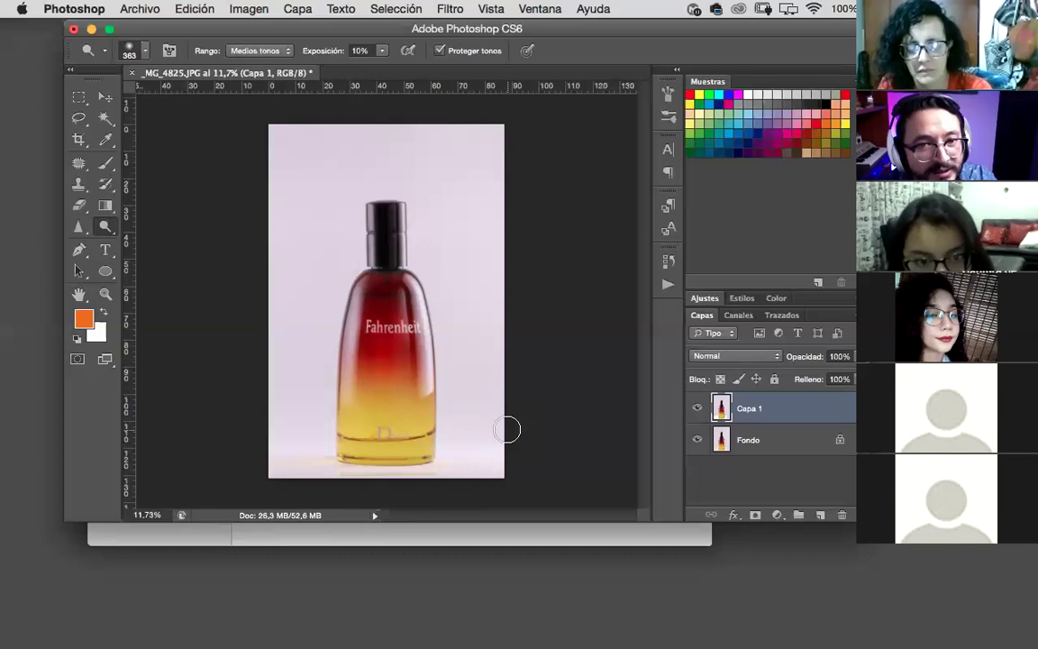
- Compare the bottle before and after the last dodge stroke by undoing and redoing it
key("super+z")
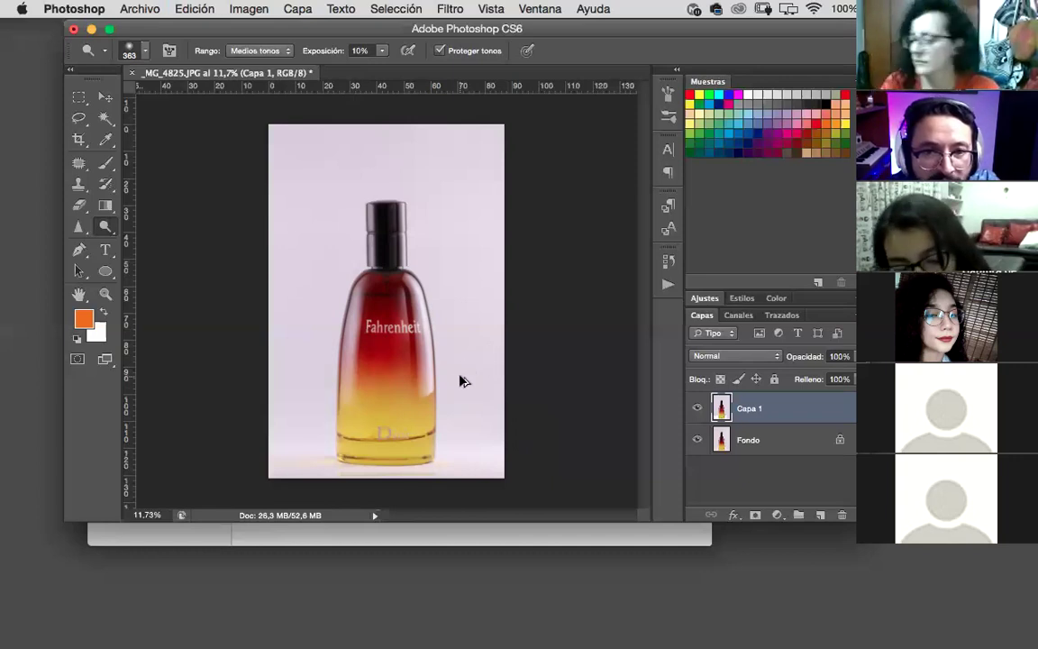
key("super+z")
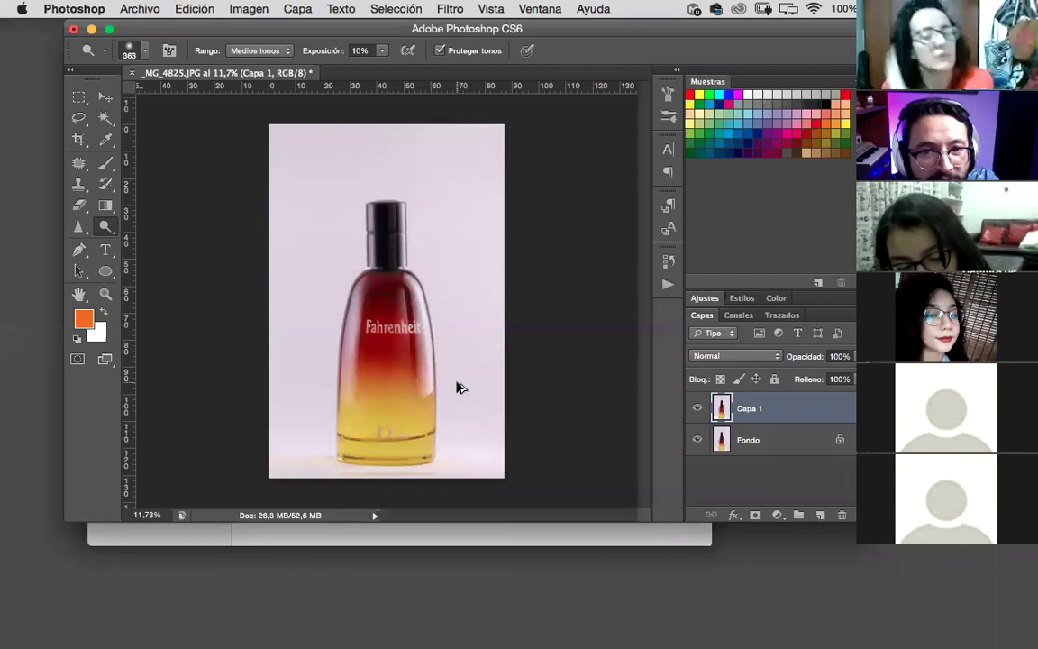
key("super+z")
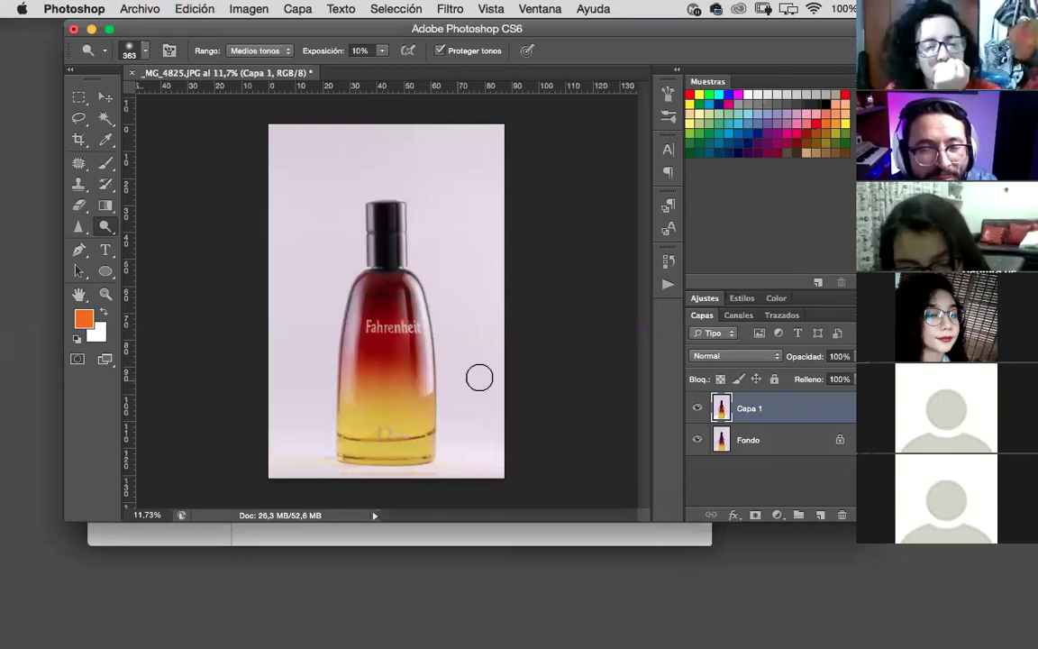
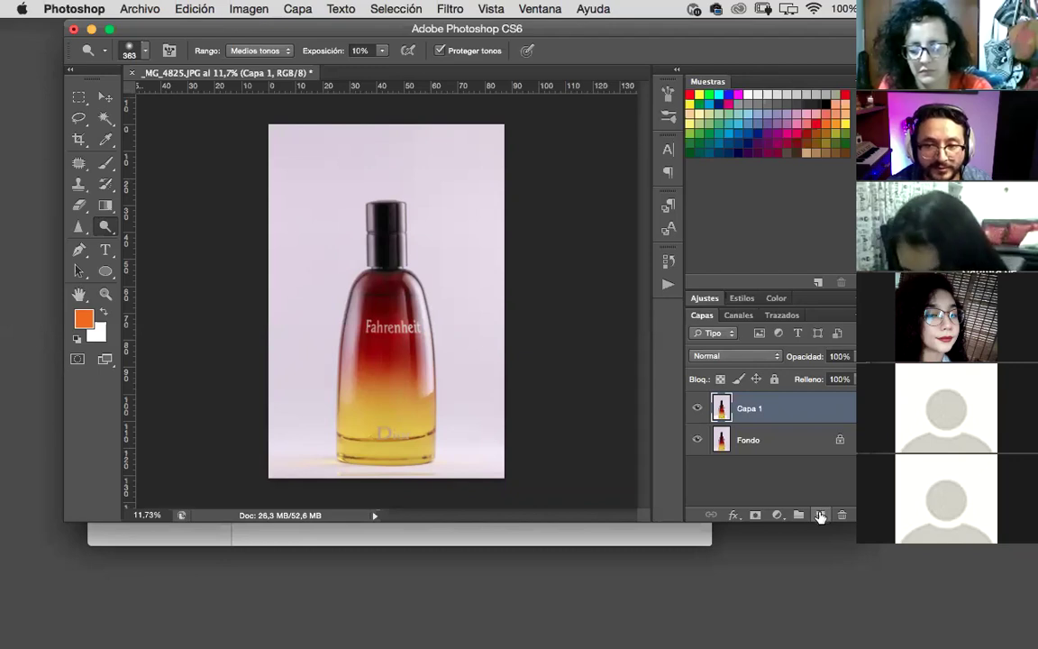
- Try painting an orange patch over the Fahrenheit lettering on a new layer with the Brush
left_click(820, 514)
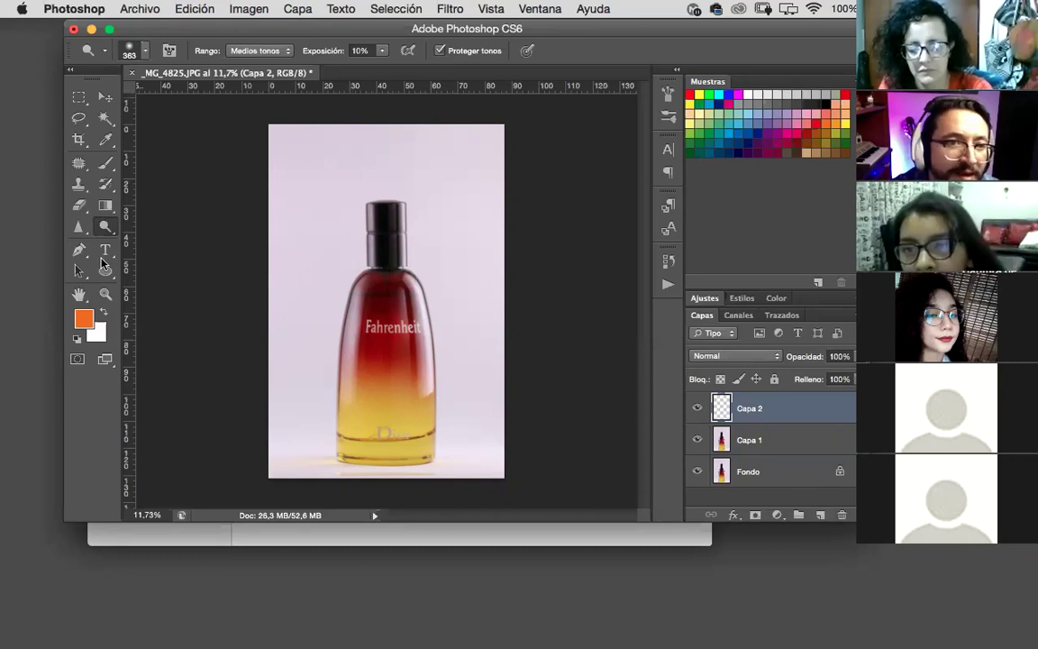
left_click(105, 164)
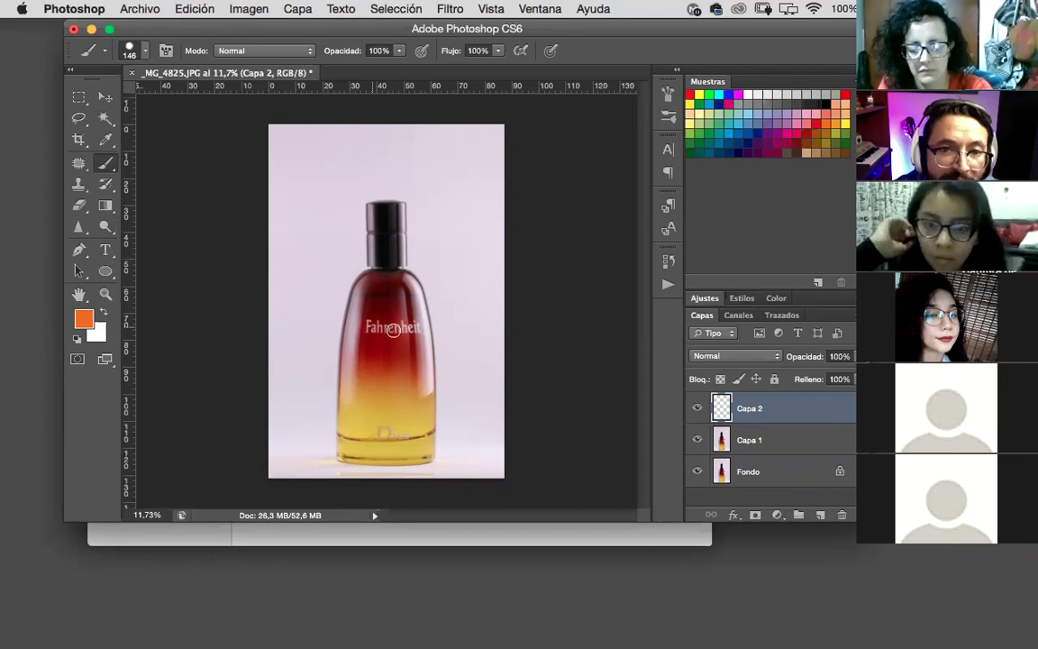
mouse_move(393, 329)
left_mouse_down()
mouse_move(410, 330)
mouse_move(371, 330)
mouse_move(407, 335)
mouse_move(390, 333)
mouse_move(407, 315)
left_mouse_up()
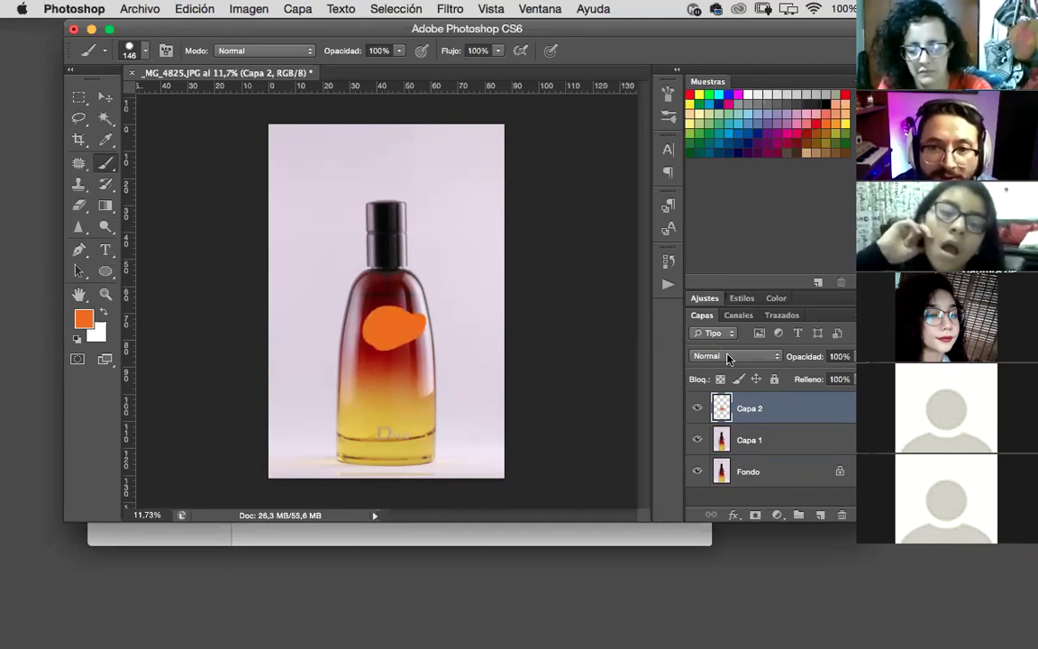
- Try the Luz suave, Luz fuerte, Sobreexponer color and Color más claro blend modes on the orange patch layer
left_click(730, 357)
left_click(739, 520)
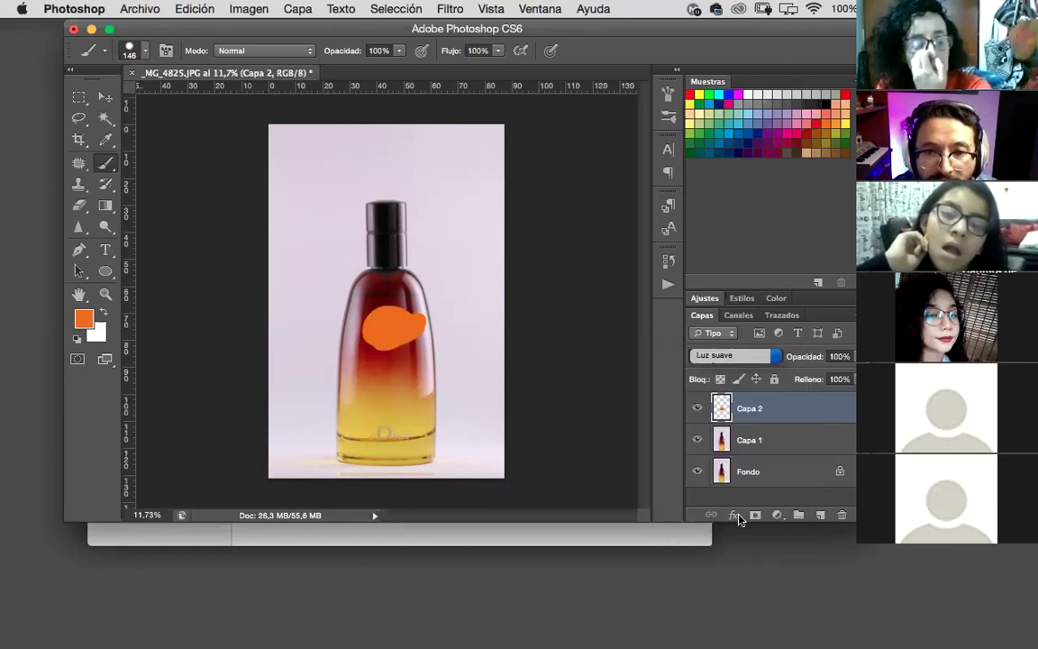
left_click(729, 356)
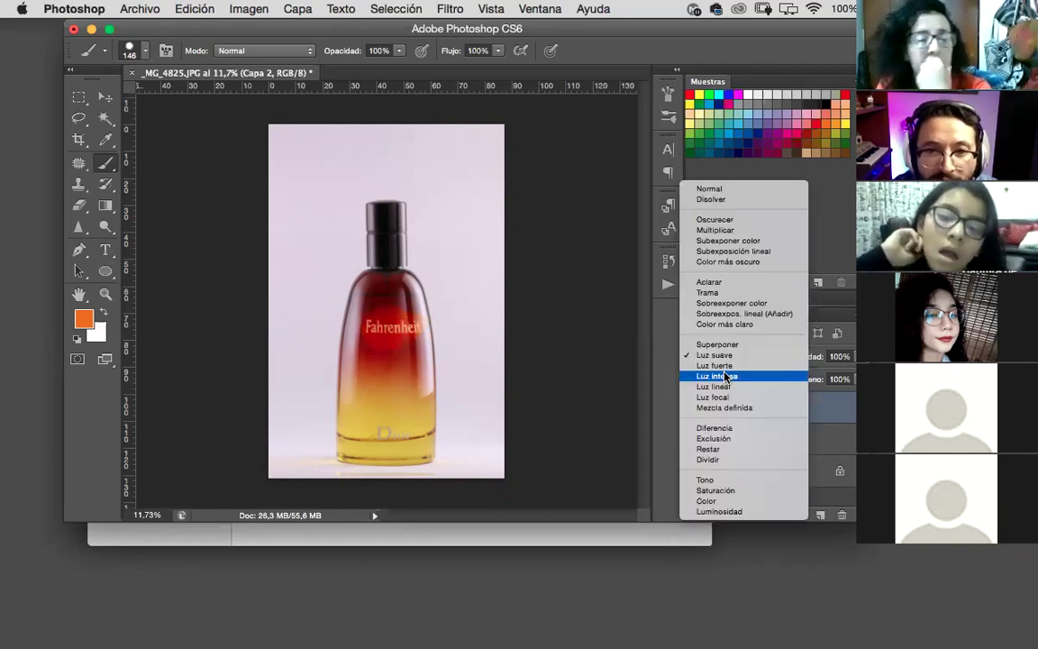
left_click(662, 379)
left_click(730, 354)
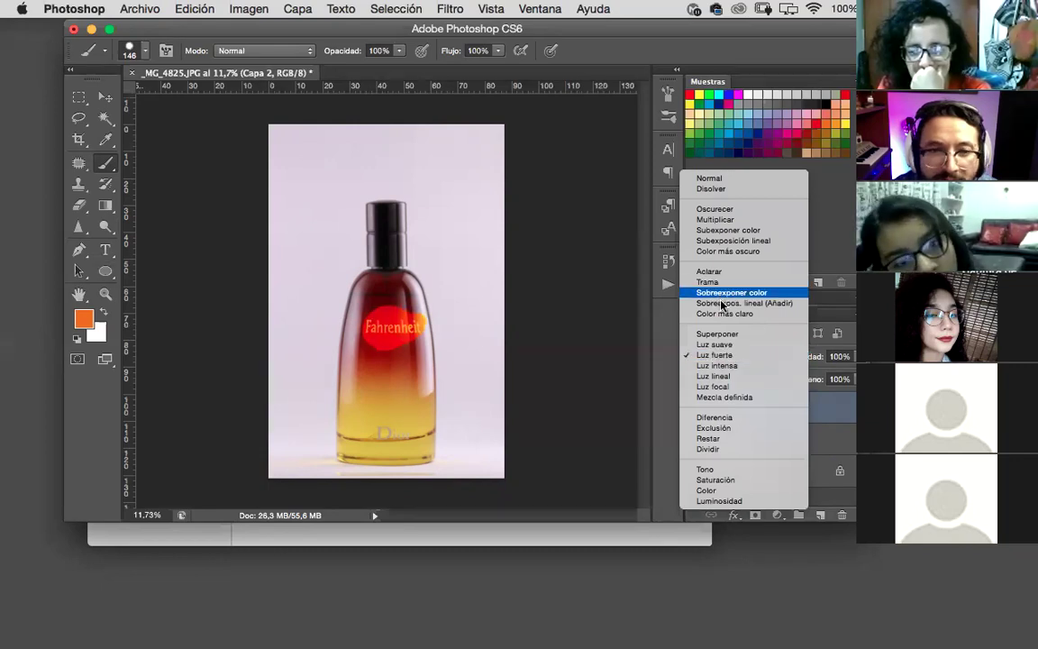
left_click(722, 293)
left_click(730, 355)
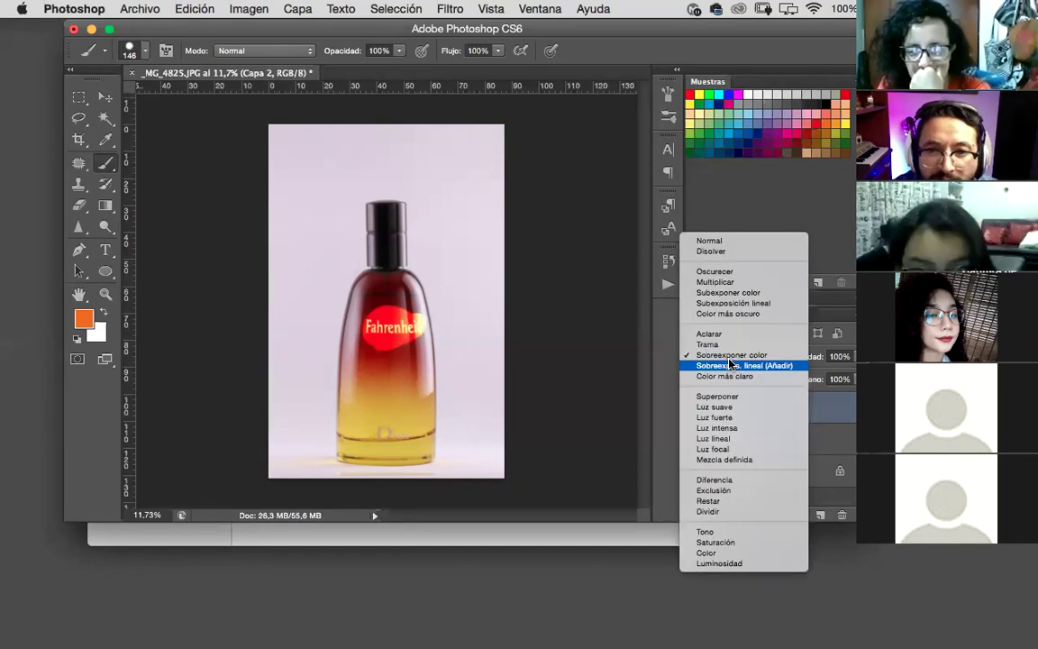
left_click(726, 377)
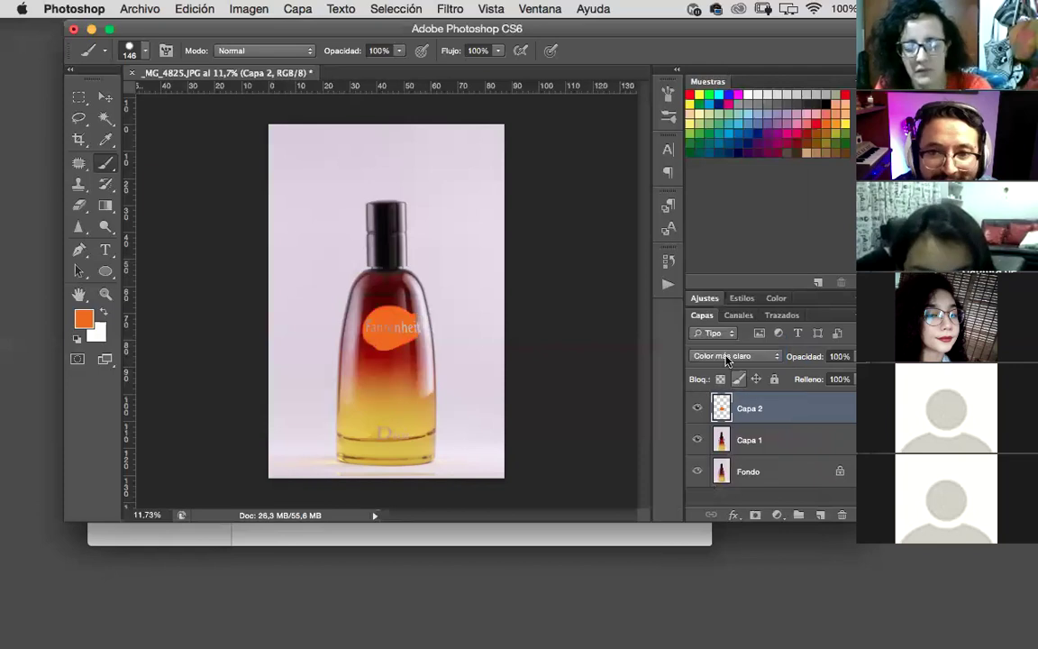
- Try Superponer, Luz fuerte and Luz intensa on the orange patch layer, returning it to Luz fuerte
left_click(729, 355)
left_click(726, 376)
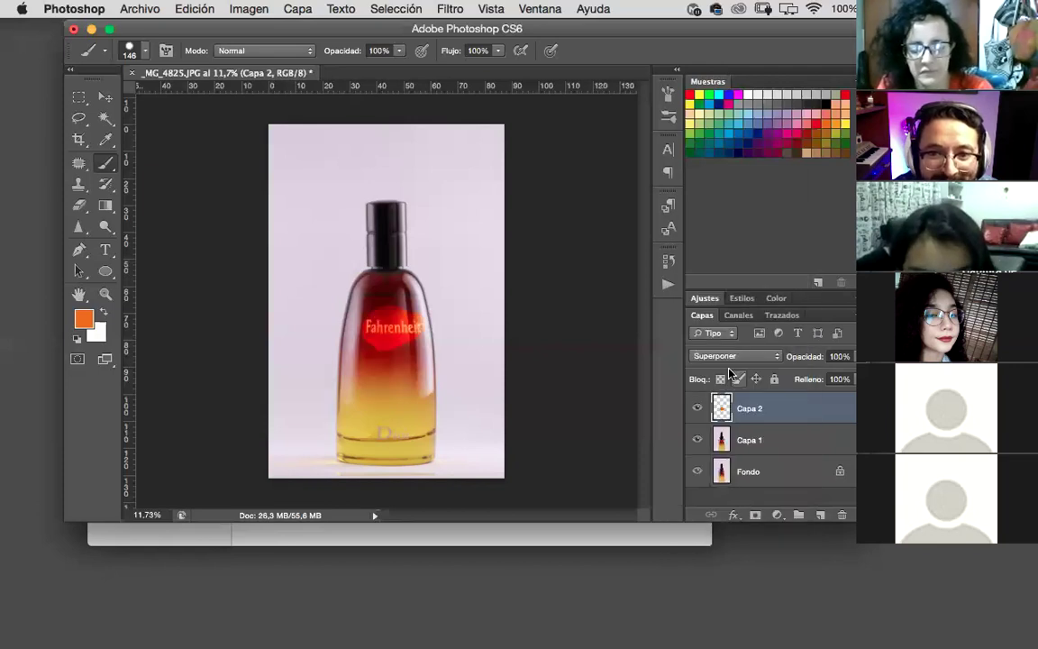
left_click(728, 354)
left_click(728, 377)
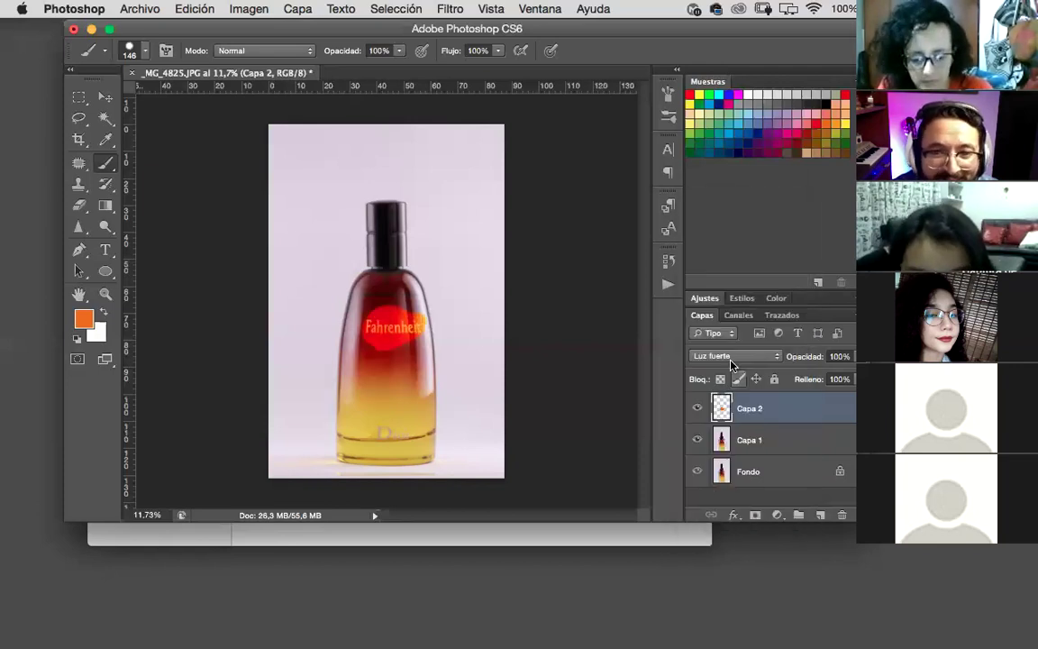
left_click(725, 357)
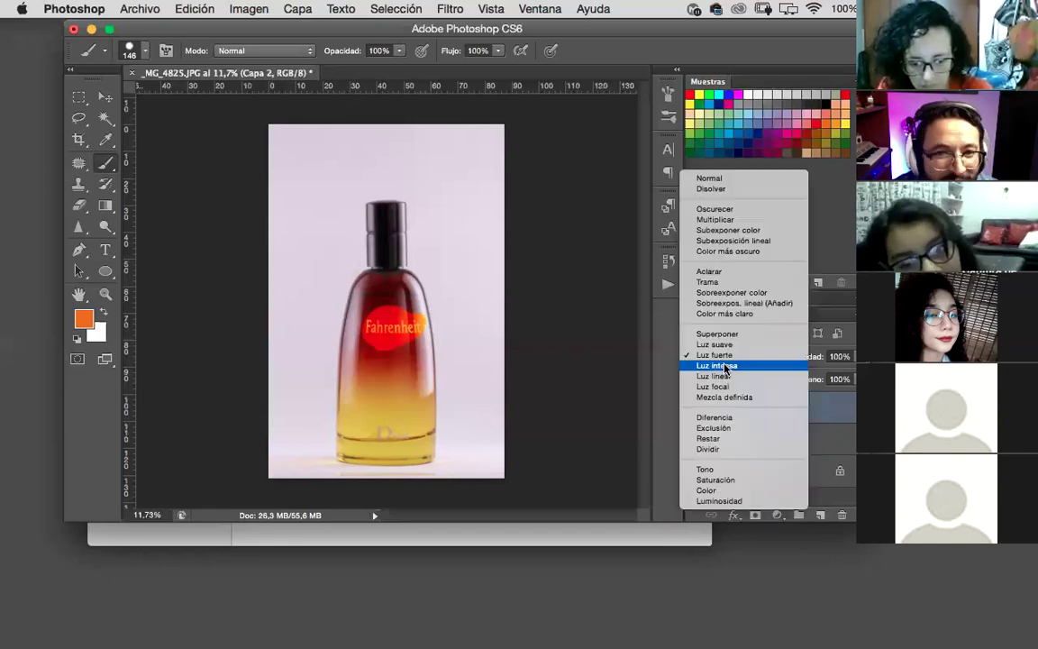
left_click(727, 366)
left_click(730, 349)
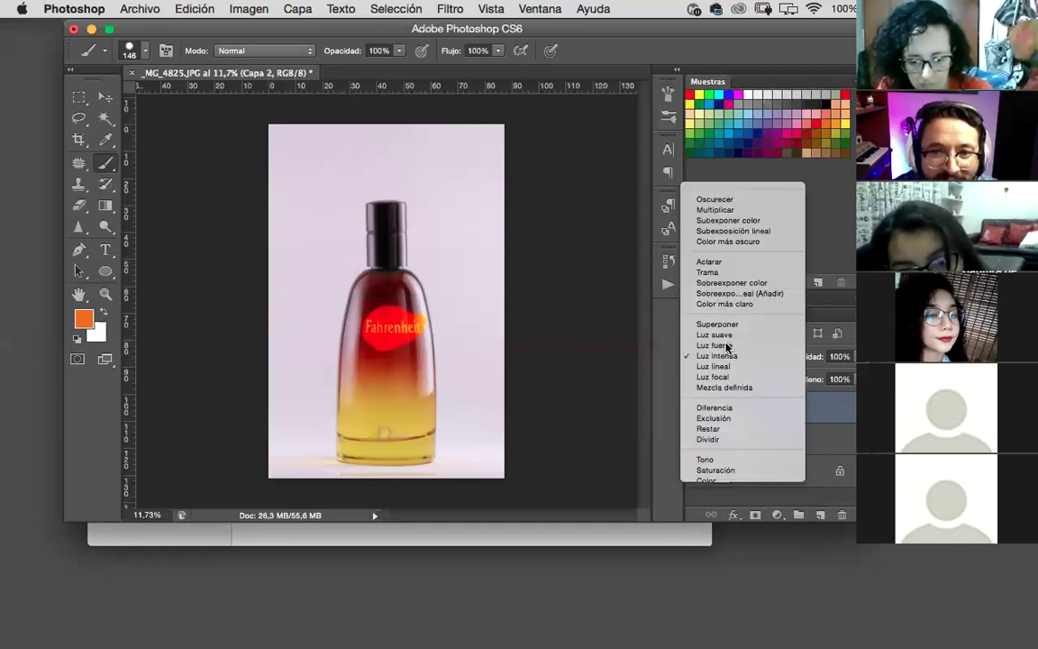
left_click(711, 344)
- Compare the bottle with and without the orange patch by toggling Capa 2's visibility, and delete that layer
left_click(699, 408)
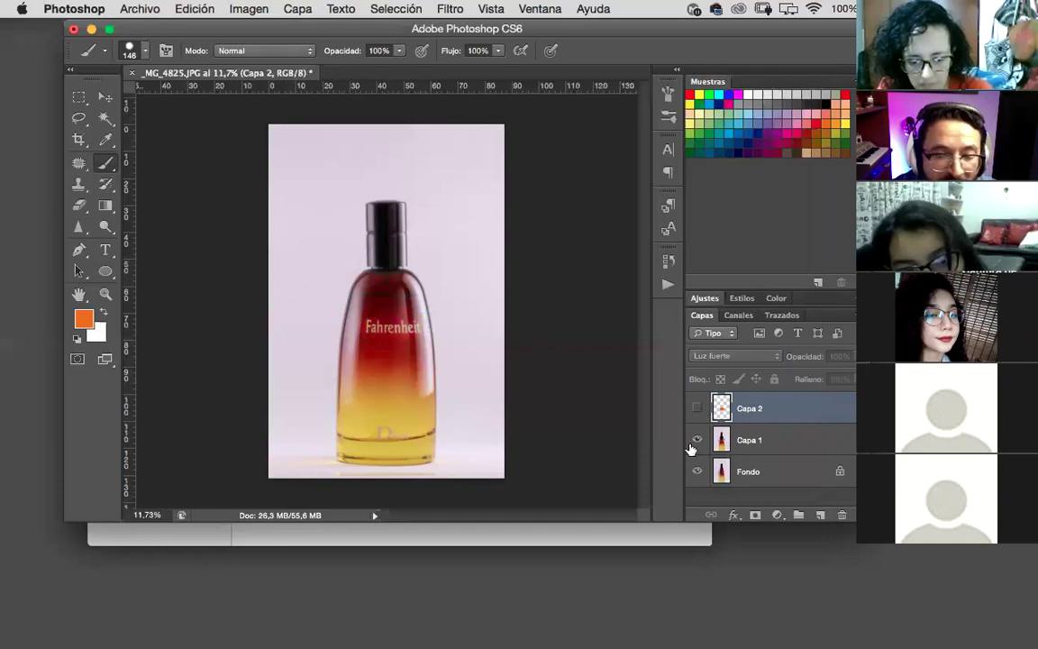
left_click(698, 408)
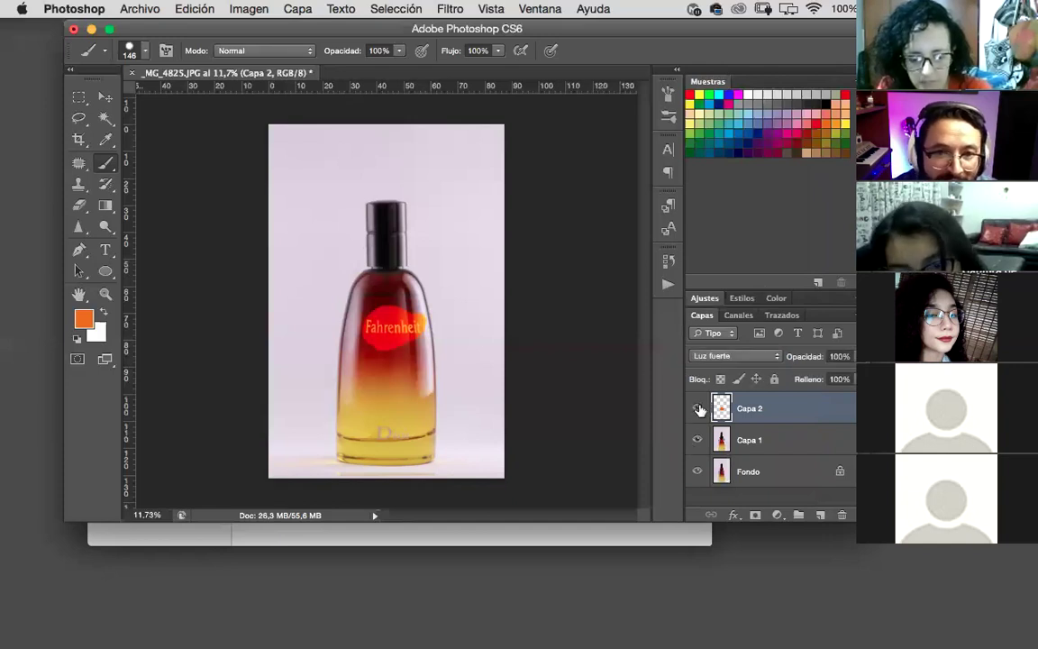
left_click(698, 408)
left_click(840, 513)
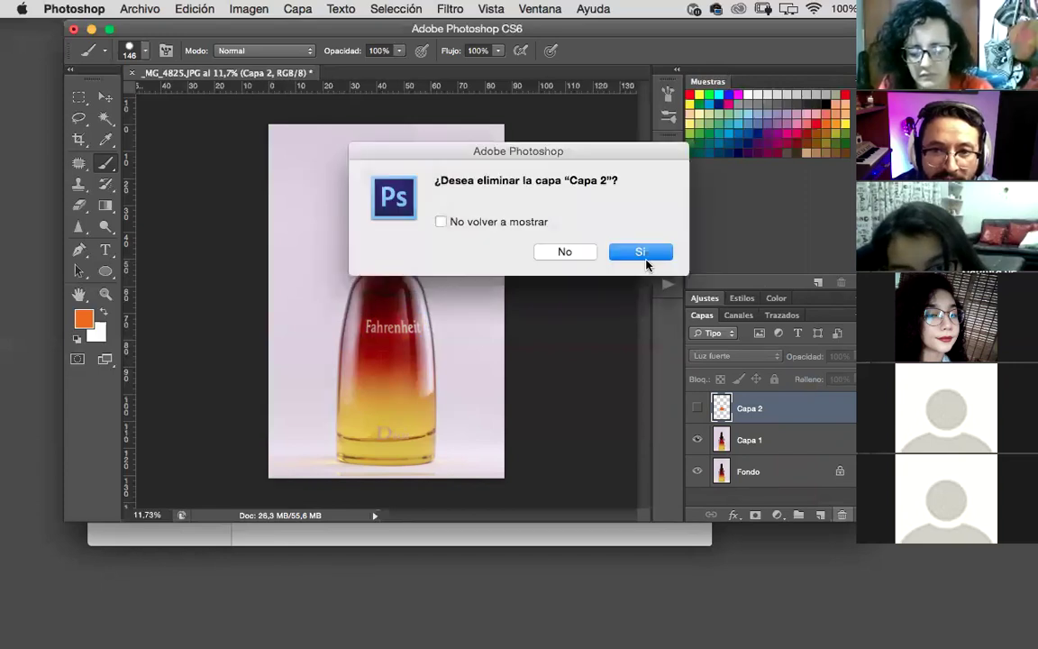
key("Return")
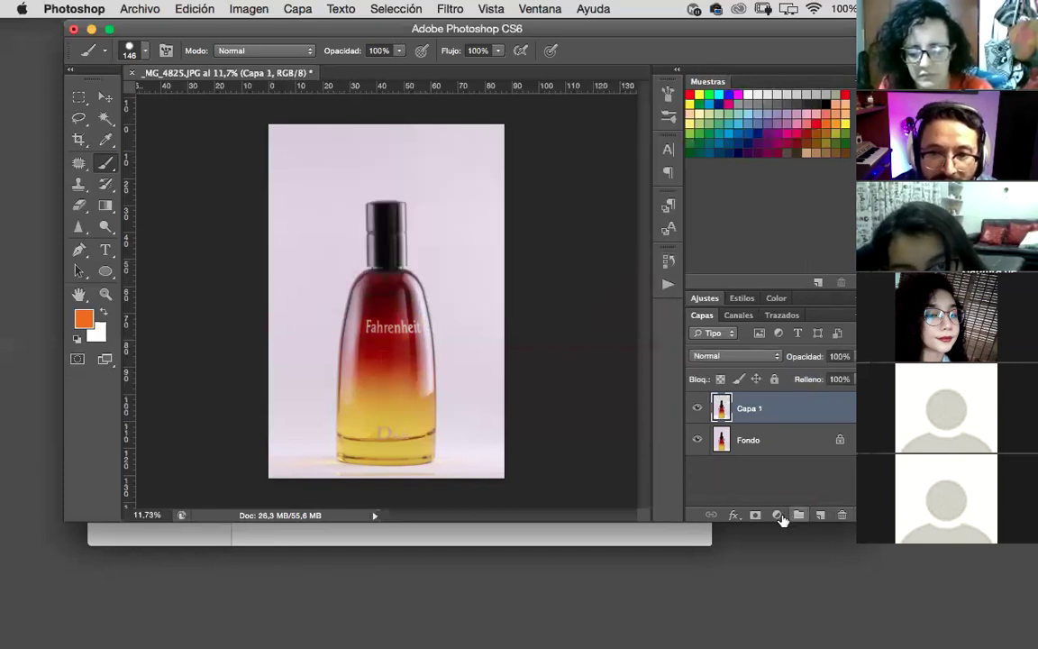
- Soften the 146 px brush and paint an orange band along the Fahrenheit lettering on a new layer
key("super+alt+shift+n")
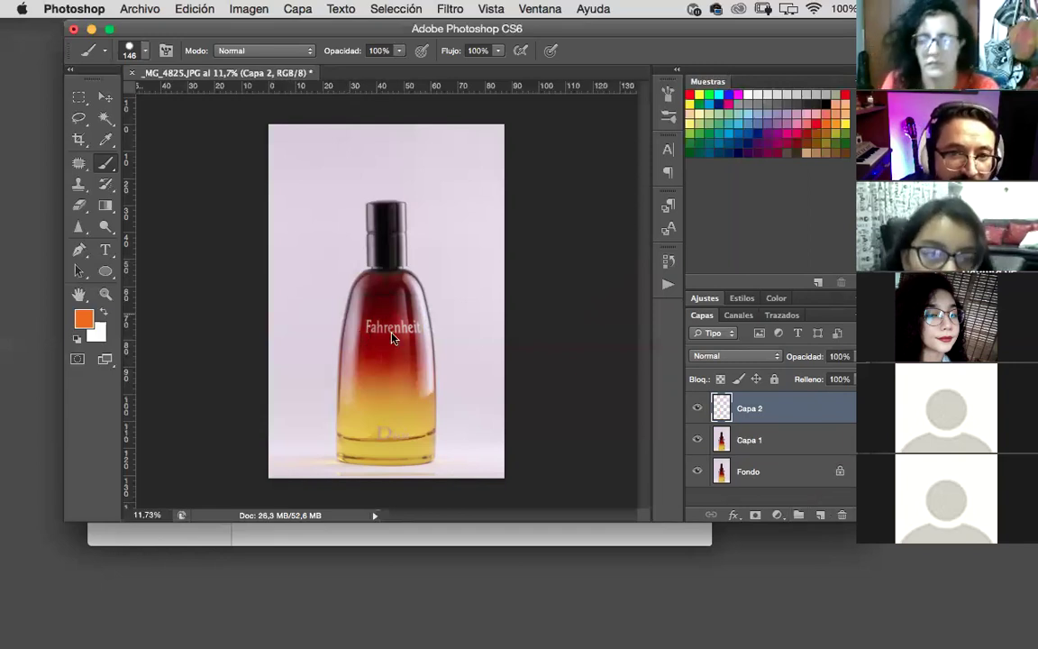
right_click(483, 396)
key("Tab")
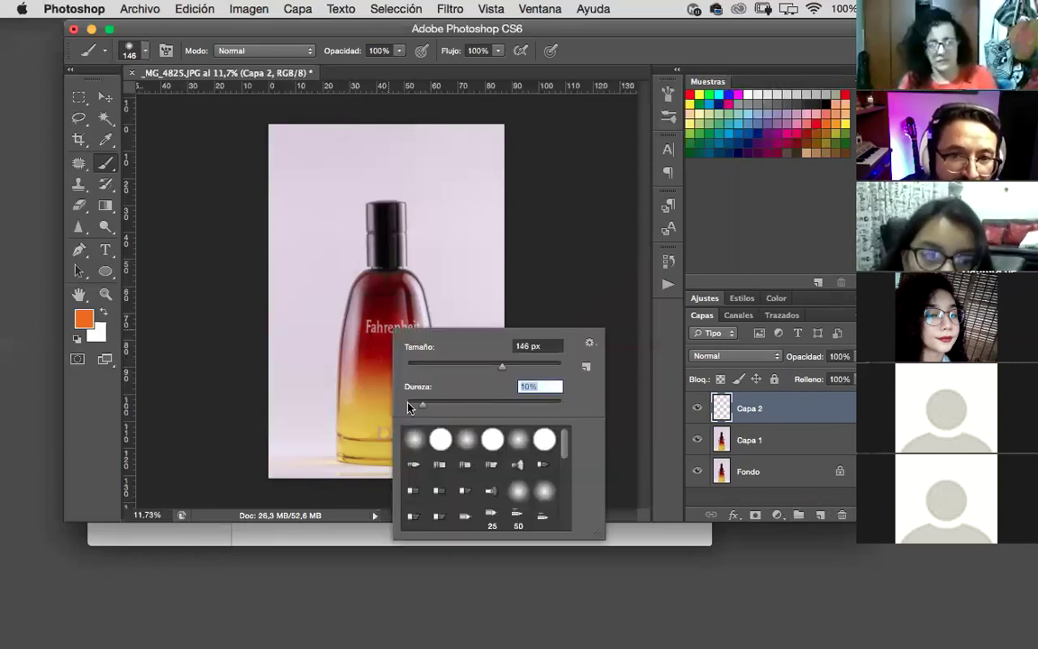
left_click(399, 50)
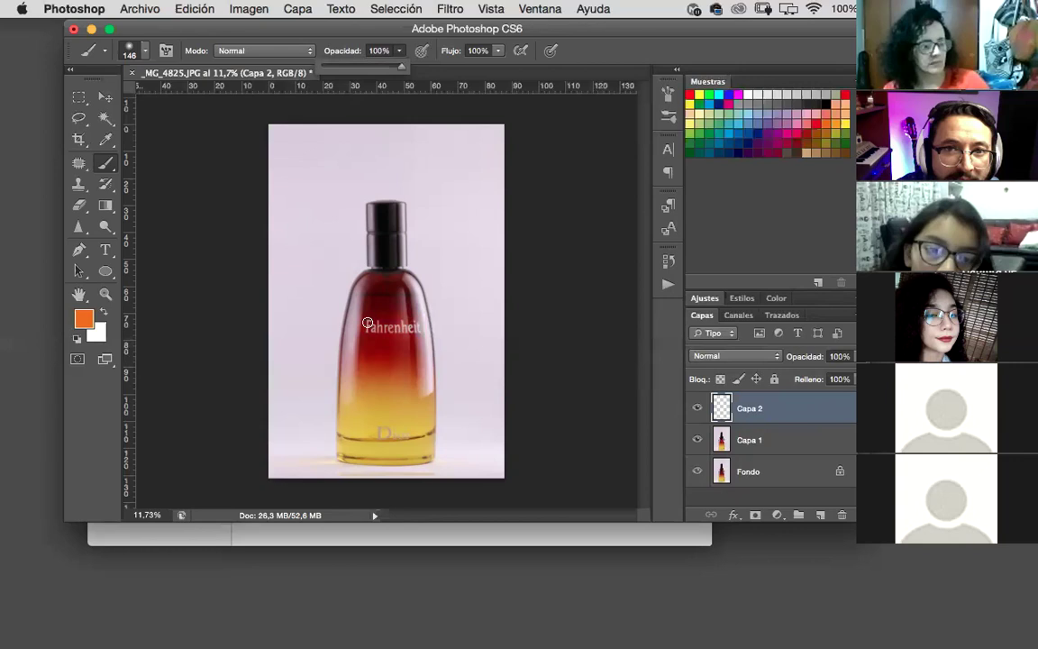
mouse_move(369, 323)
left_mouse_down()
mouse_move(411, 325)
mouse_move(368, 330)
left_mouse_up()
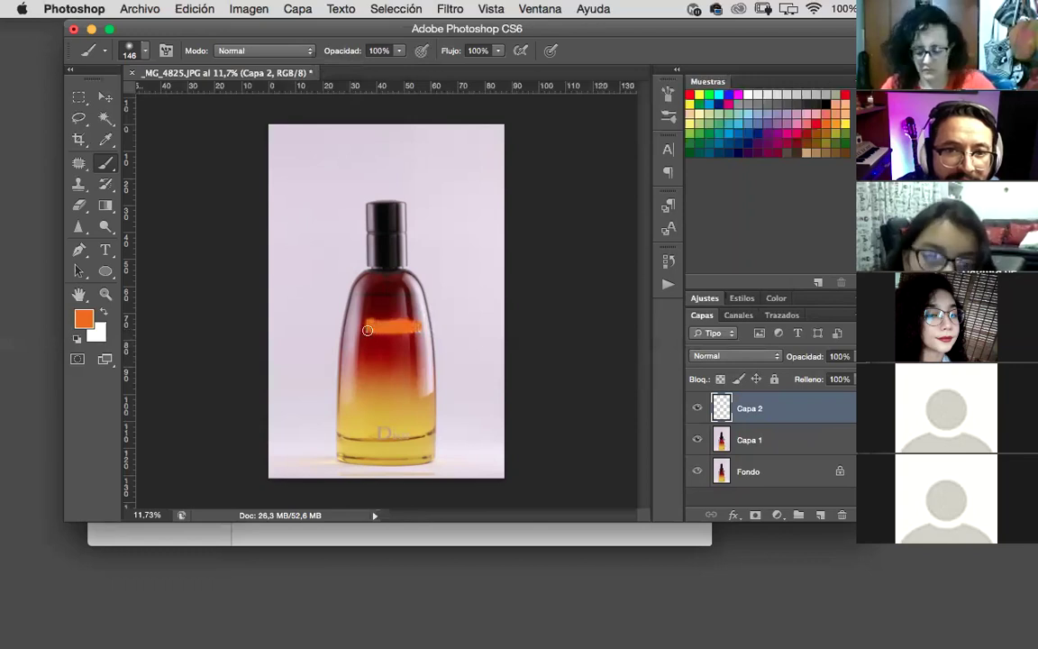
- Try Superponer on the orange band layer, change its blend mode to Luz suave and reduce its opacity to 35%
left_click(732, 355)
left_click(753, 511)
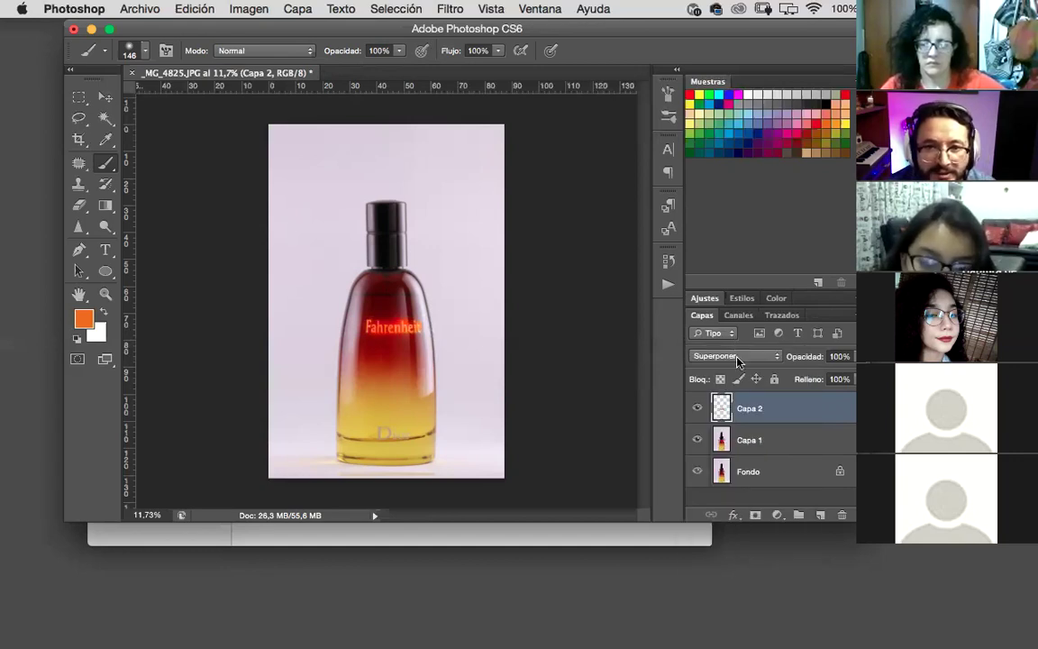
left_click(733, 357)
left_click(739, 371)
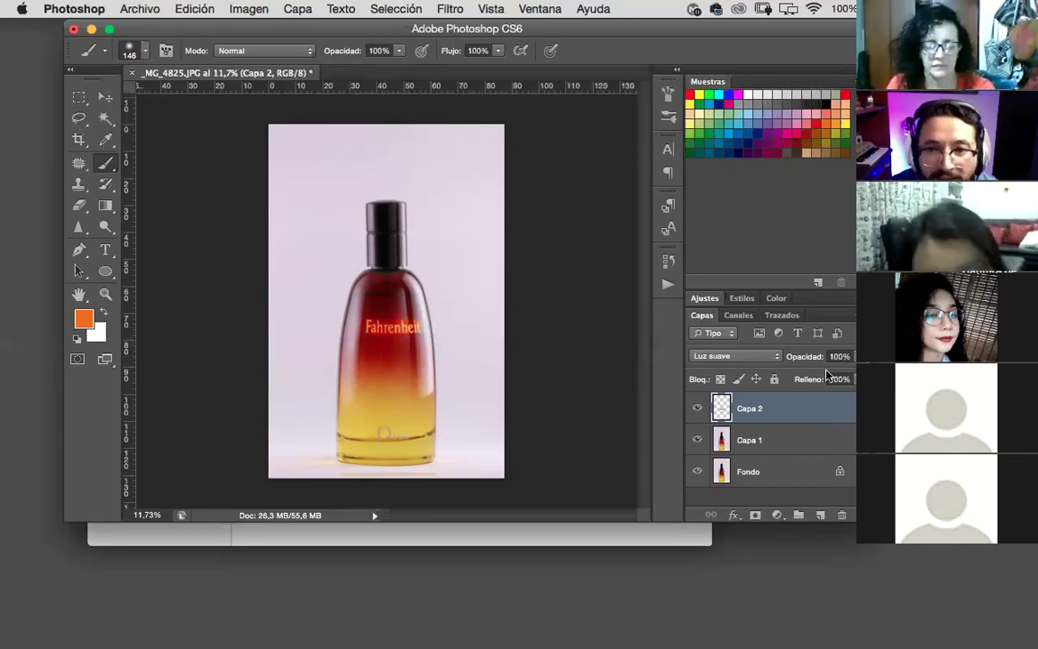
left_click_drag(848, 356, 808, 377)
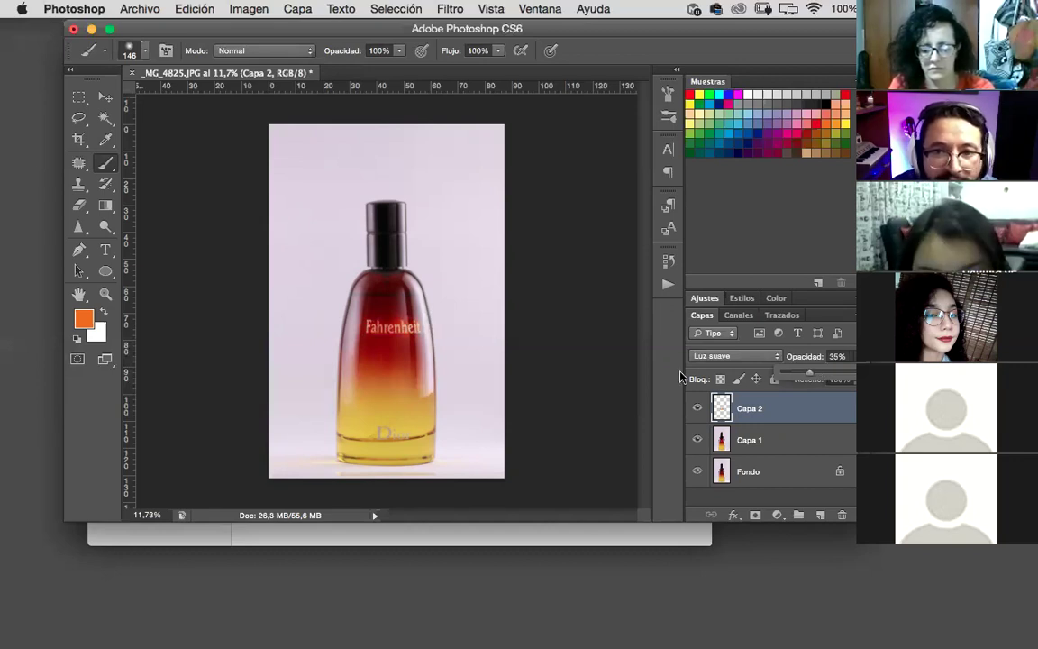
- Compare the lettering with and without the orange band by toggling Capa 2's visibility, and delete that layer
left_click(699, 409)
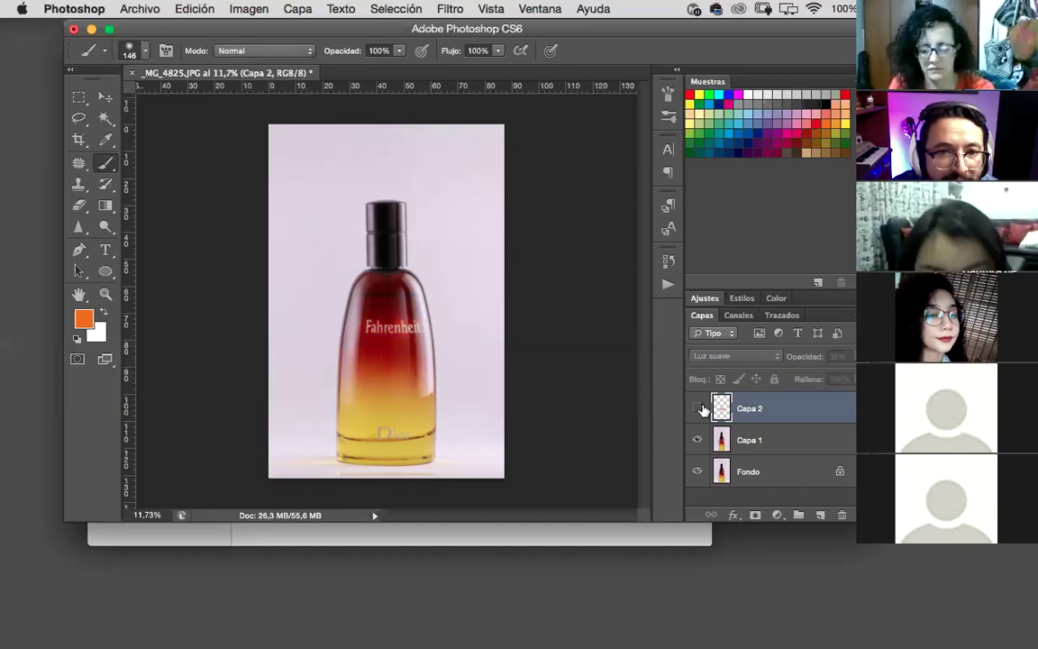
left_click(699, 409)
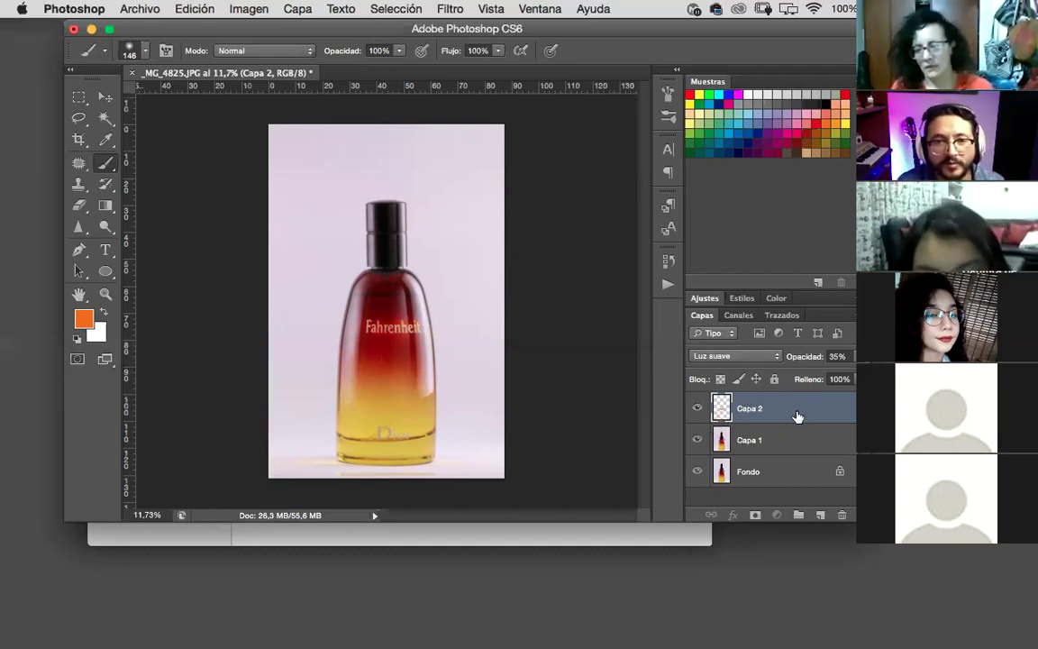
key("Delete")
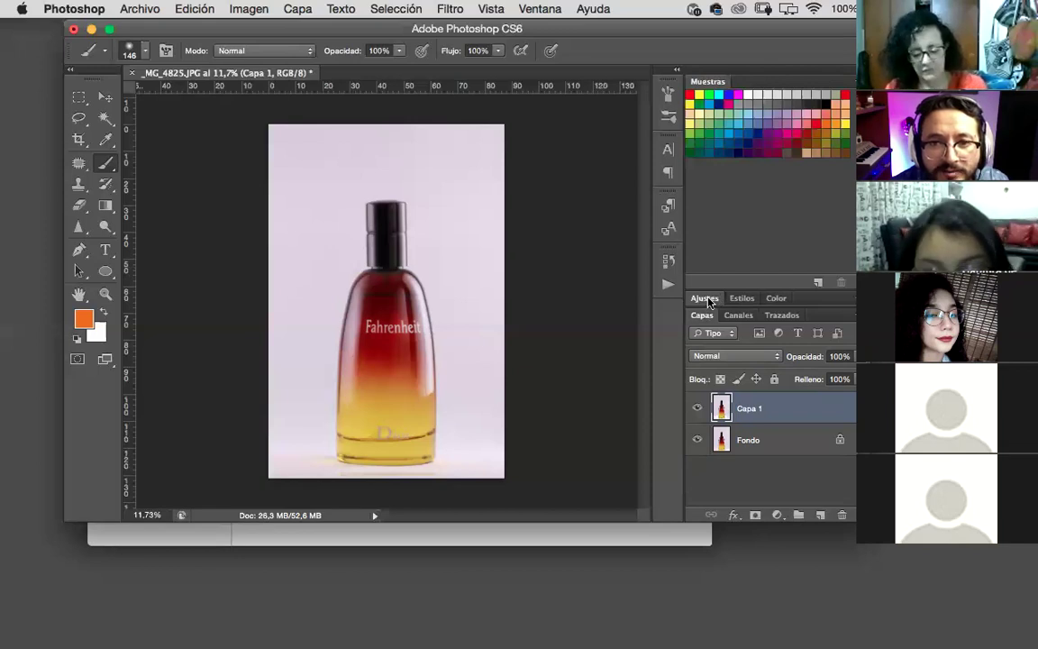
- Show the adjustment types available for Capa 1, dismissing the adjustment layer list in favour of the Ajustes set
left_click(777, 515)
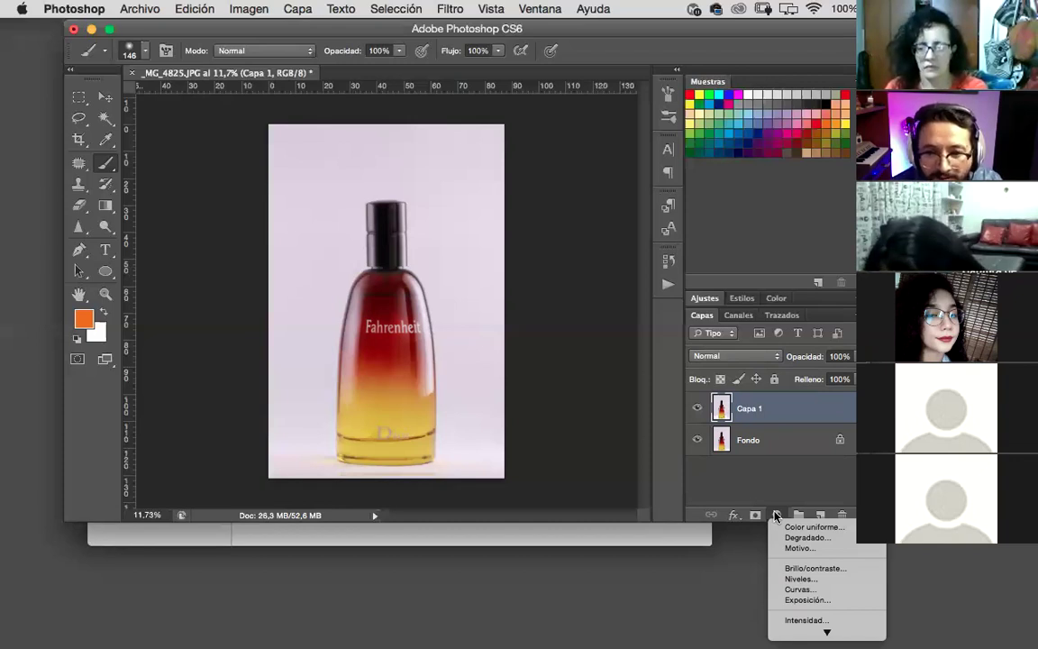
left_click(700, 468)
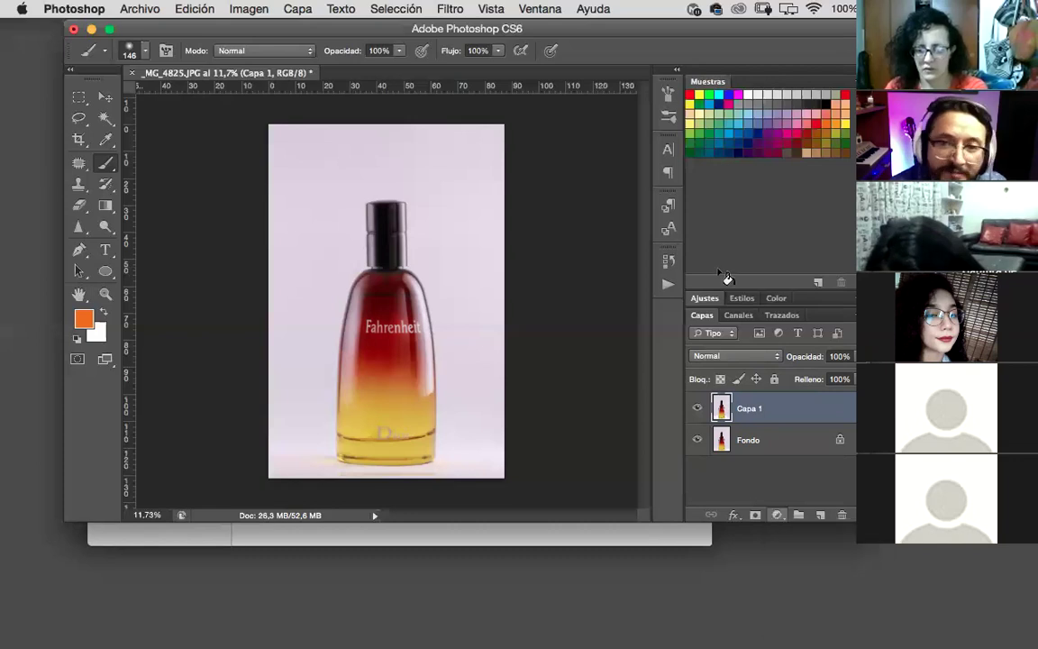
left_click(701, 298)
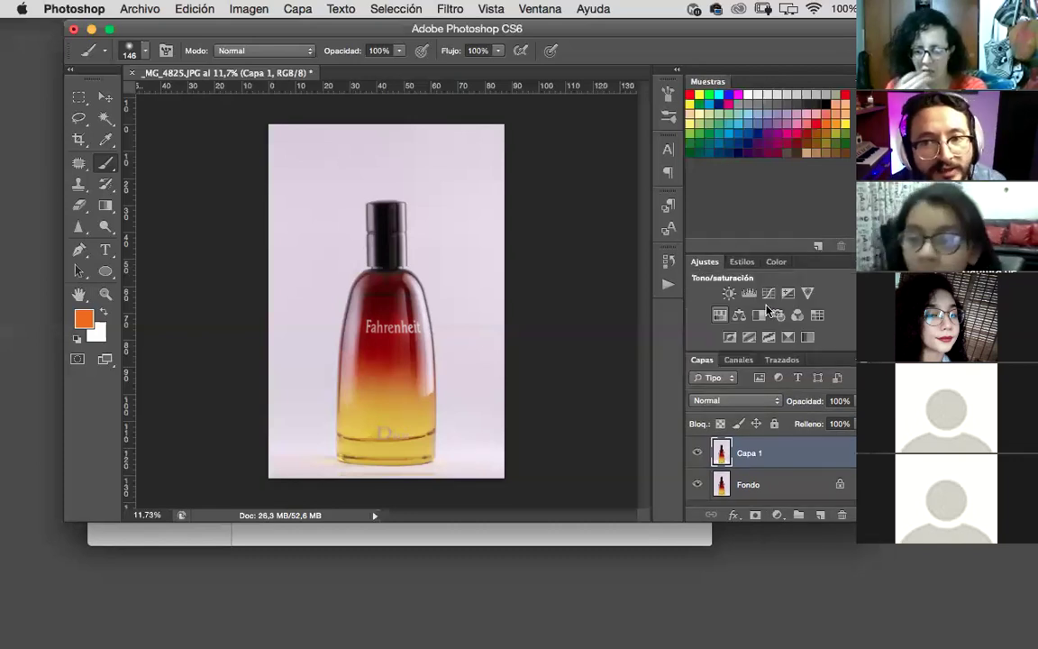